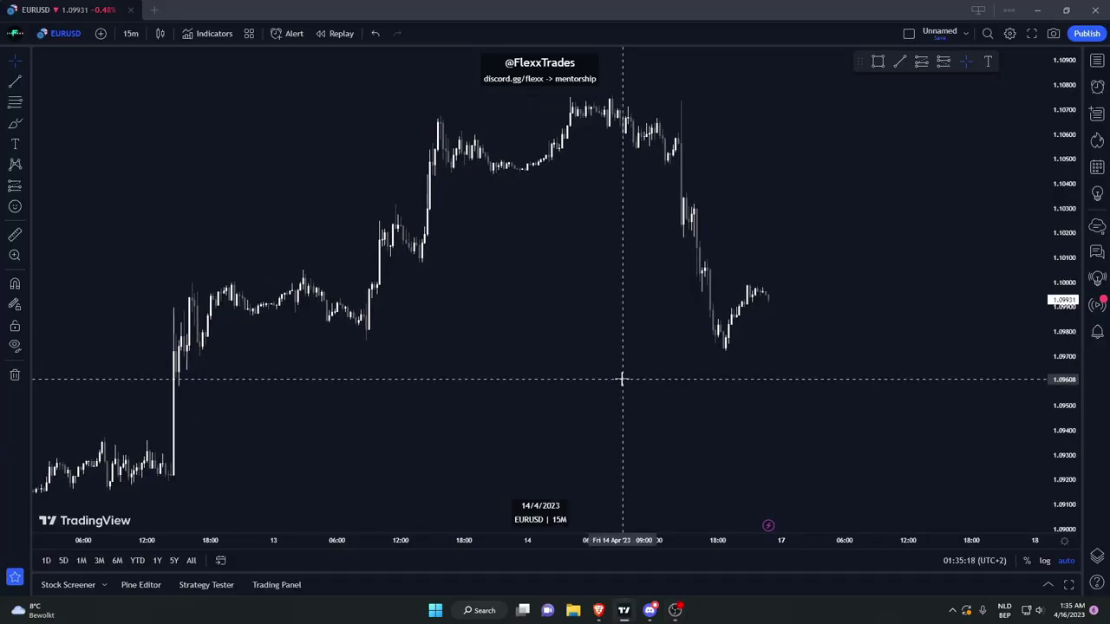
Try to start a bar replay of the EURUSD 15-minute chart from an earlier date.
scroll(623, 379, "down", 1)
scroll(623, 379, "up", 1)
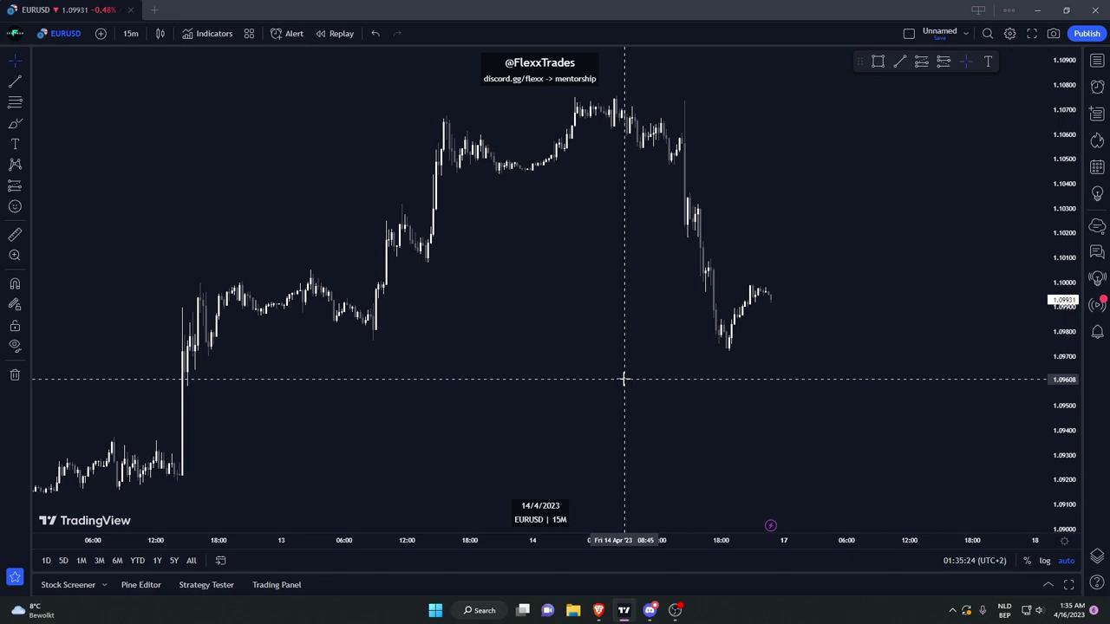
scroll(622, 379, "down", 2)
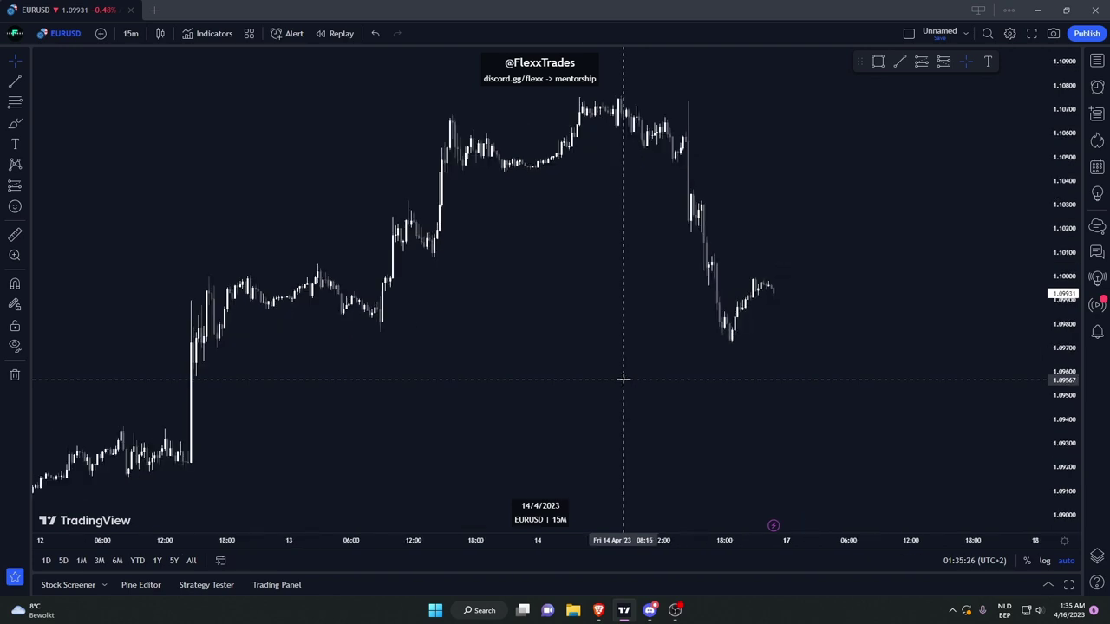
scroll(354, 199, "down", 10)
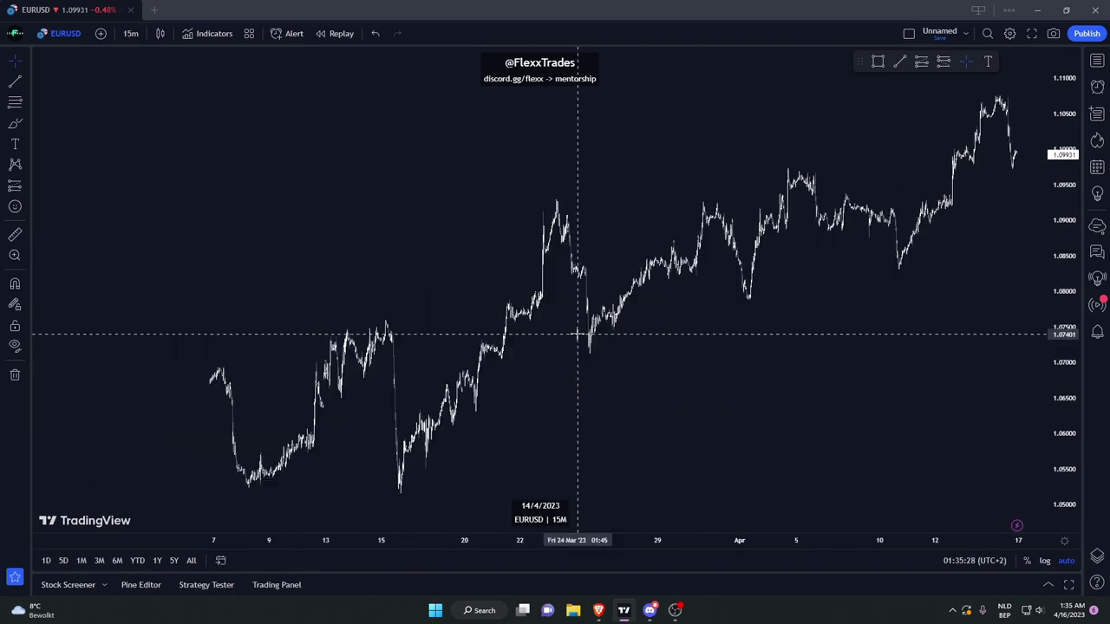
left_click(341, 33)
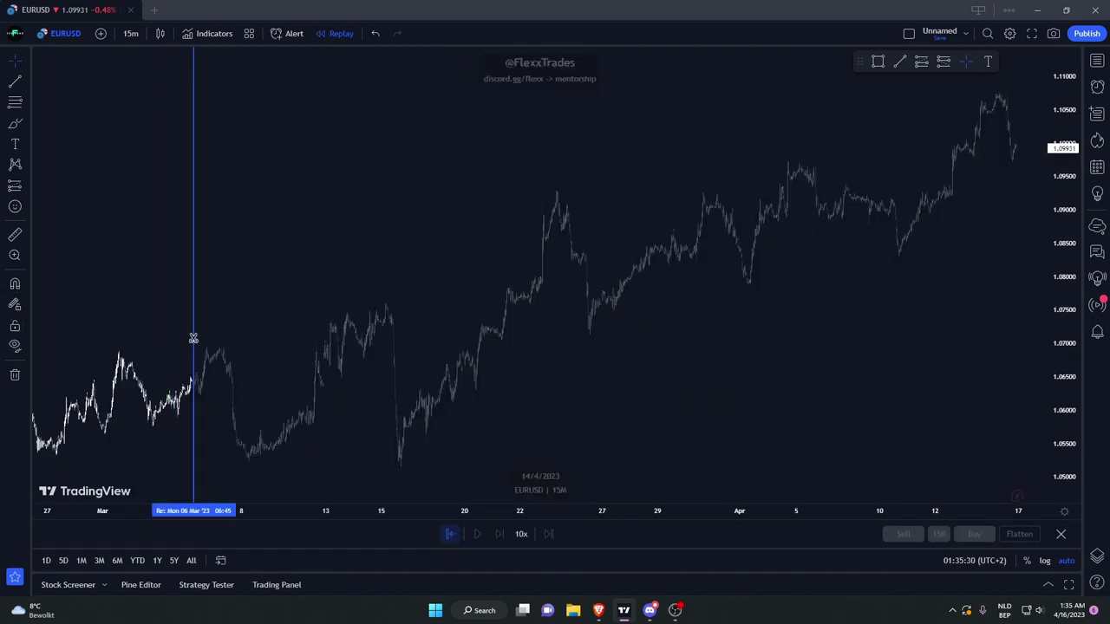
left_click(265, 346)
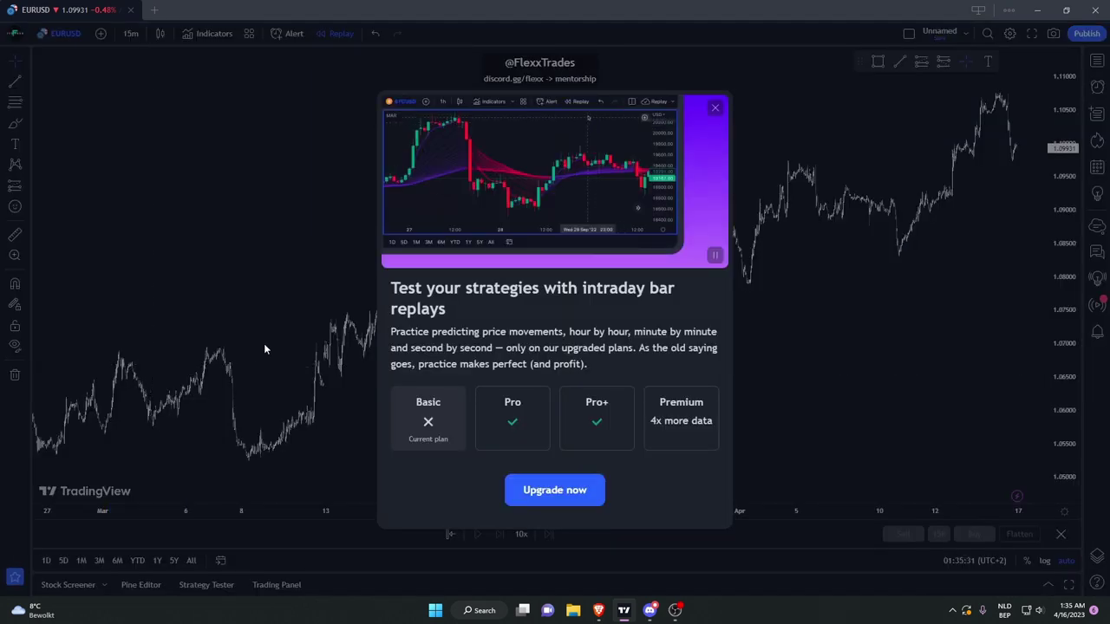
left_click(715, 108)
scroll(476, 97, "up", 9)
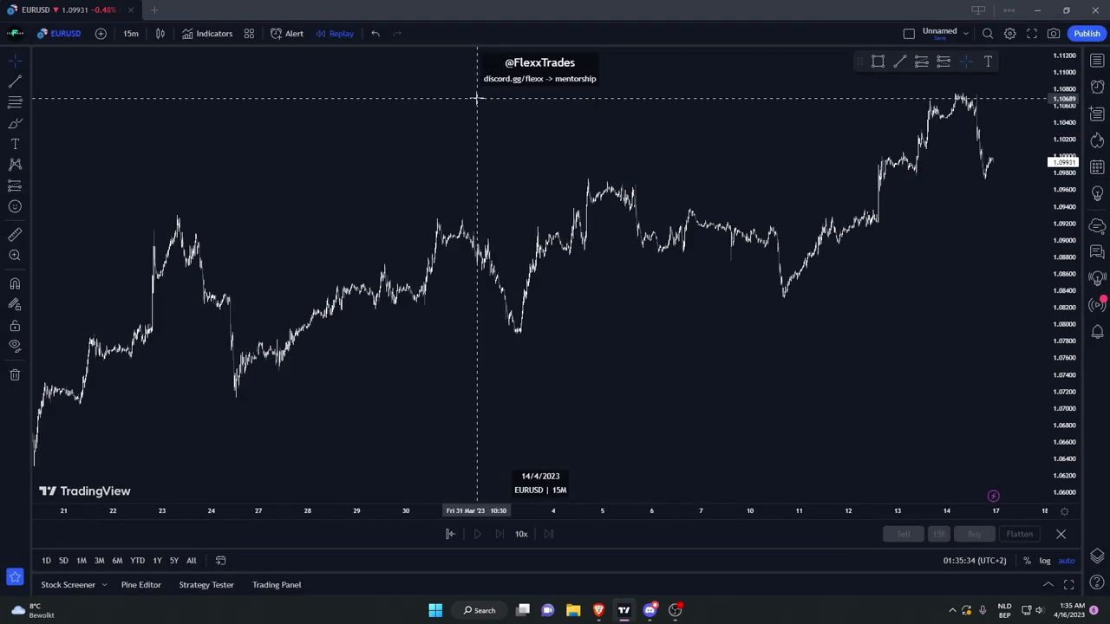
left_click(325, 35)
left_click(324, 35)
left_click(391, 232)
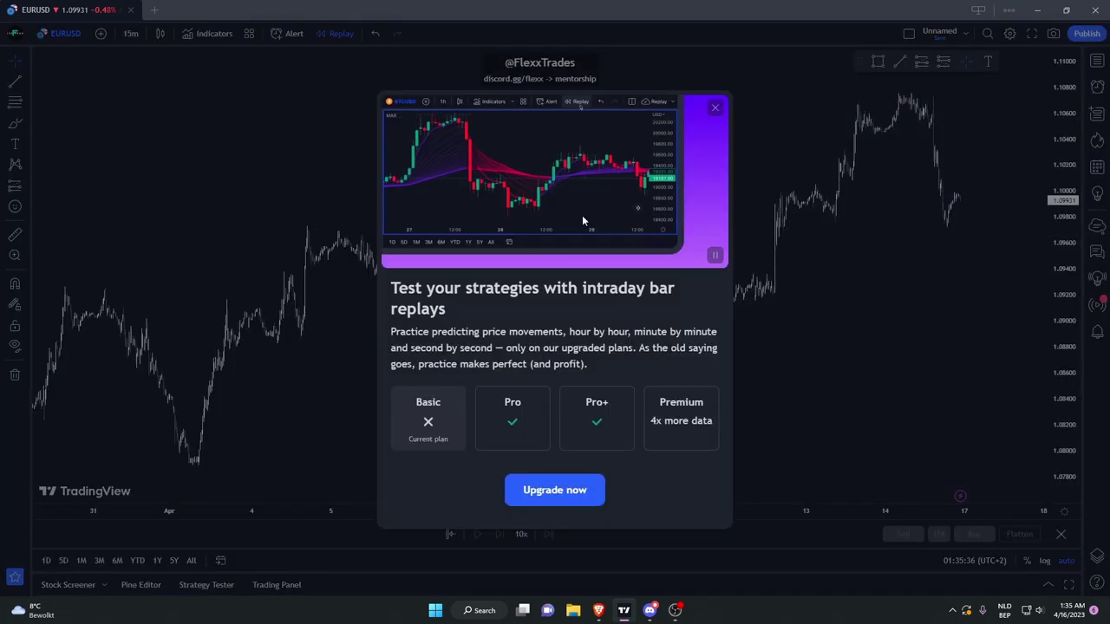
left_click(714, 108)
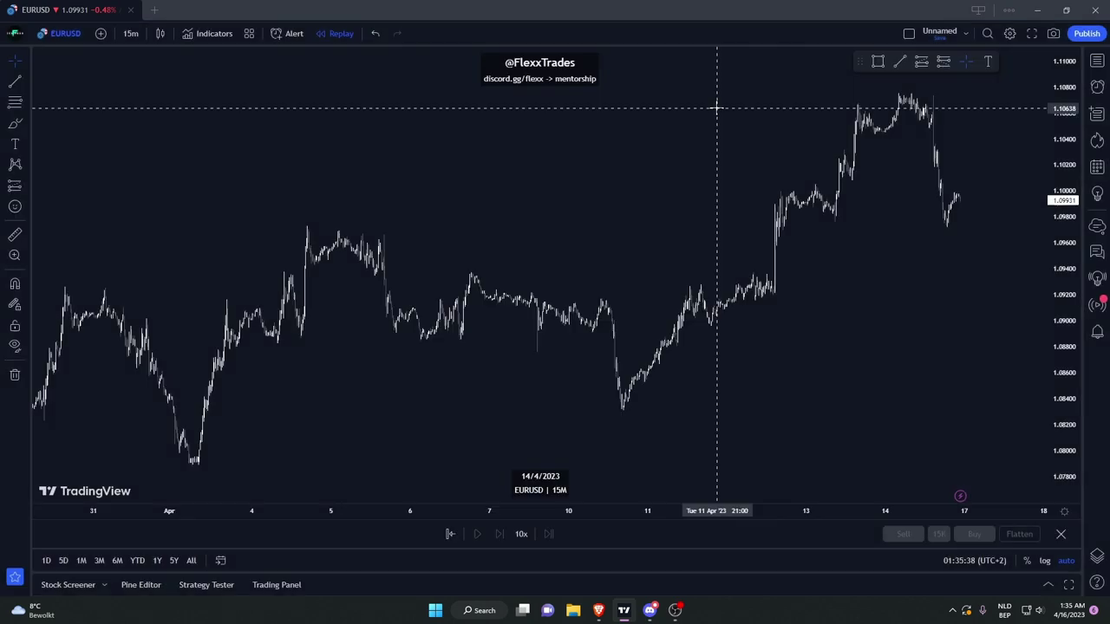
scroll(733, 191, "up", 6)
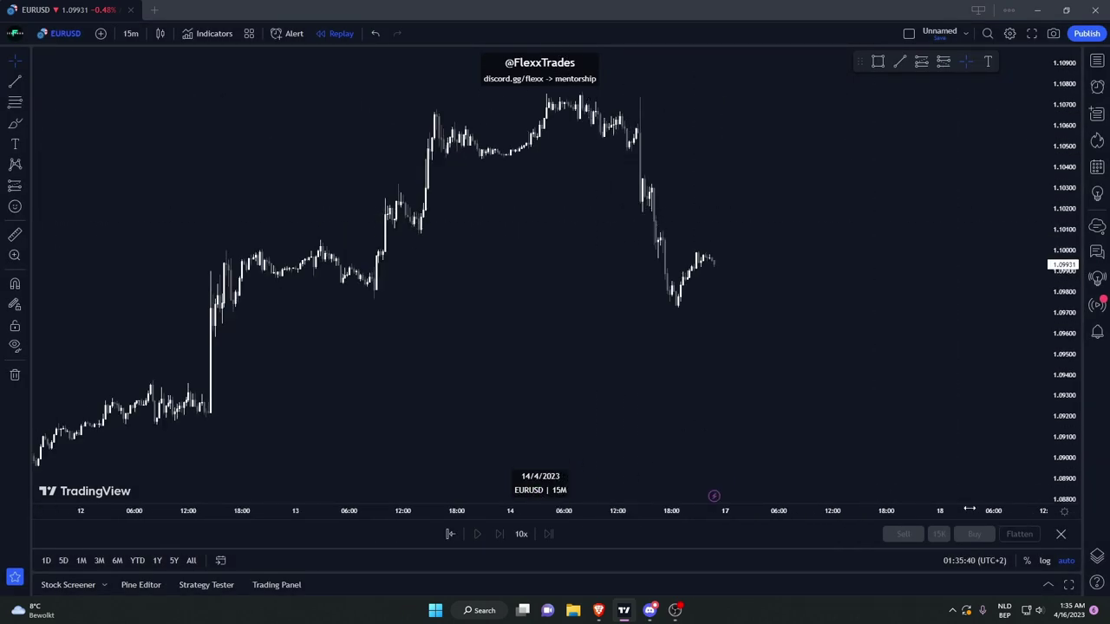
left_click(1061, 534)
Examine the EURUSD 15-minute price action from 12 to 14 April.
scroll(876, 303, "up", 3)
left_click_drag(678, 325, 773, 343)
scroll(772, 342, "up", 1)
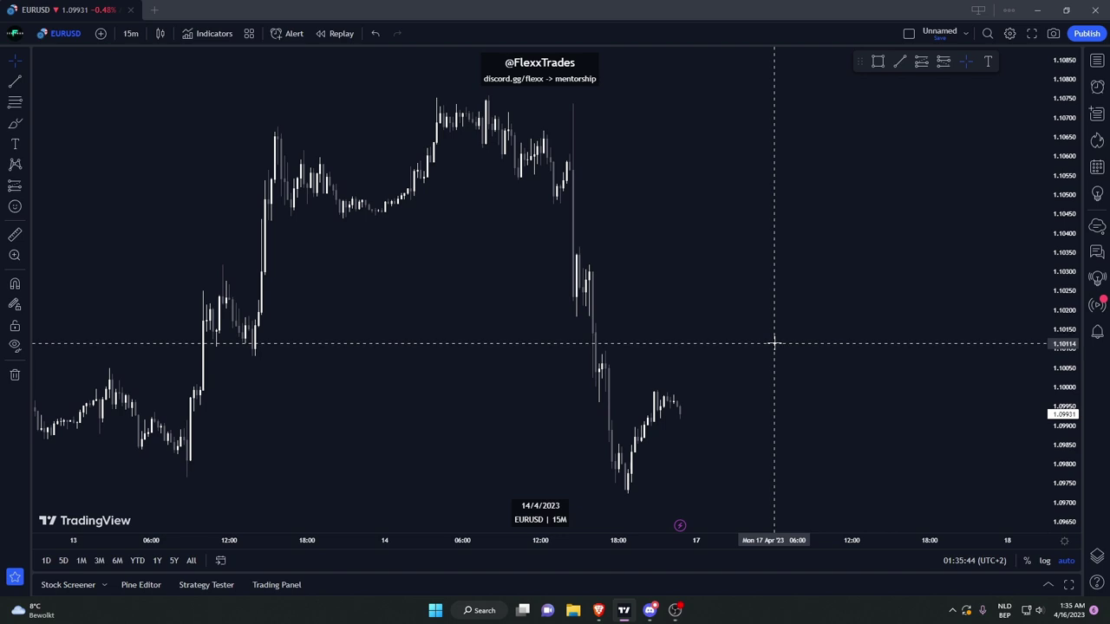
scroll(208, 252, "down", 3)
scroll(740, 310, "up", 5)
left_click_drag(253, 238, 586, 298)
scroll(583, 297, "right", 10)
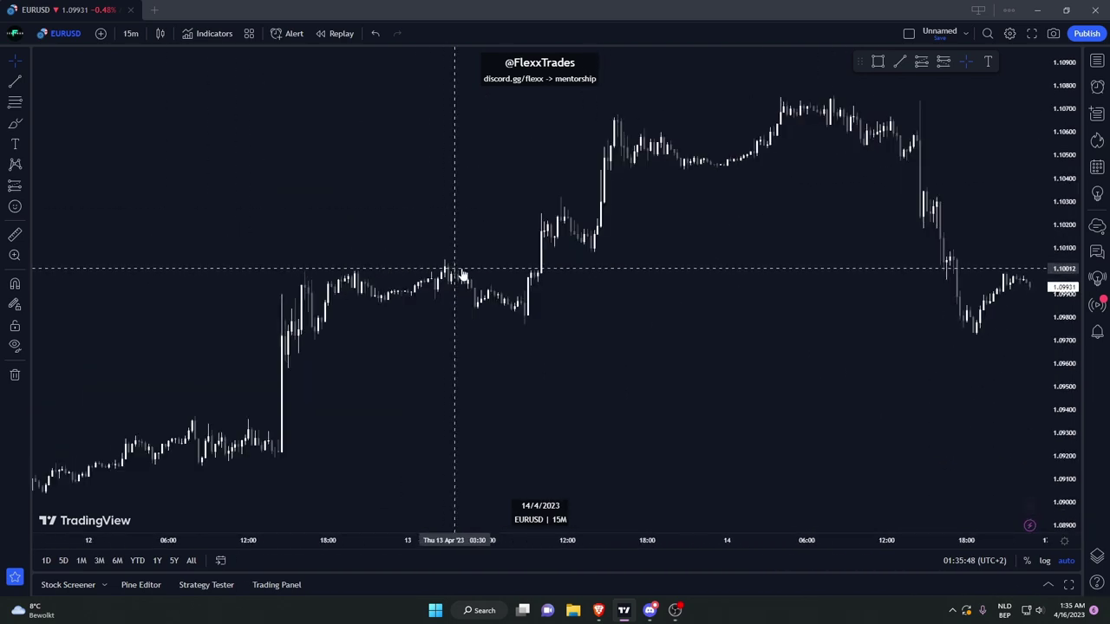
scroll(217, 260, "left", 10)
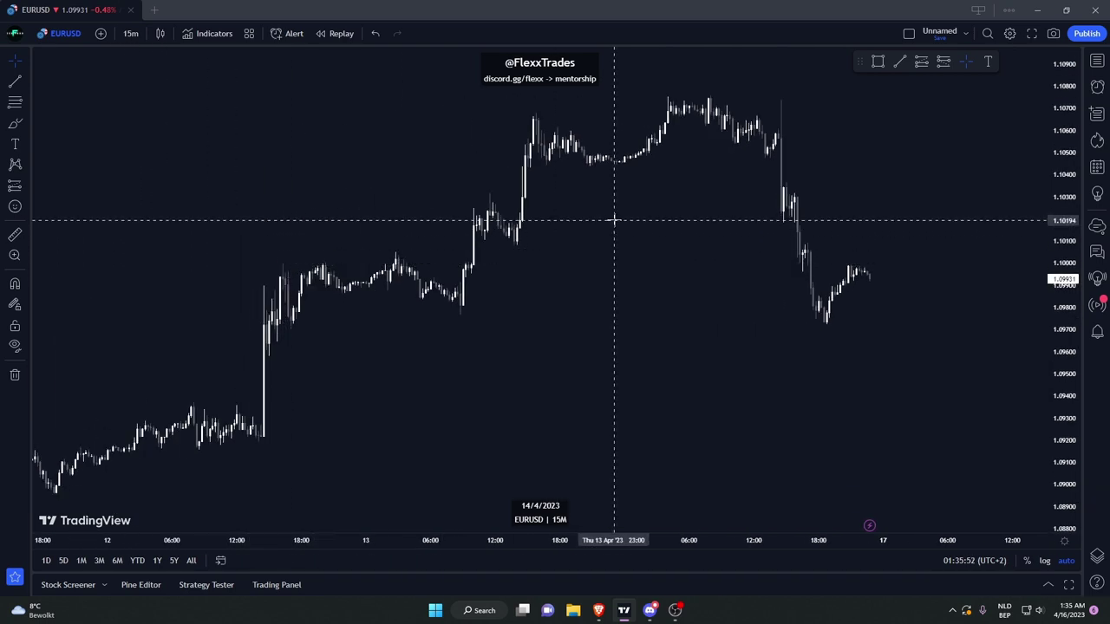
Place a two-line text note reading "DEMAND" and "SUPPLY FLIP" below the 14 April highs.
left_click(986, 60)
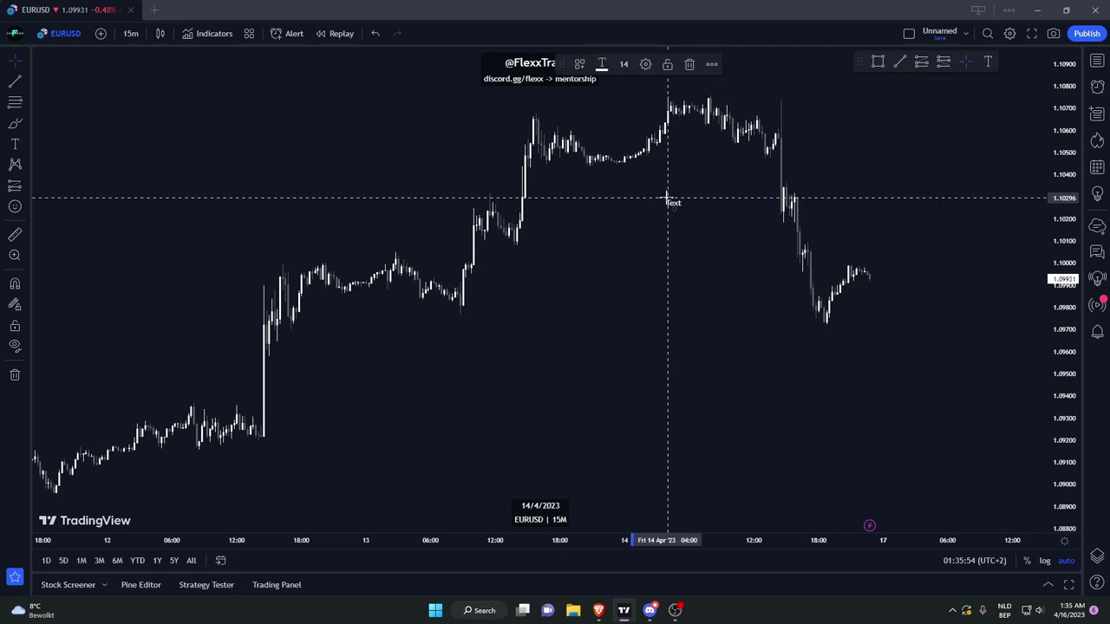
left_click(667, 197)
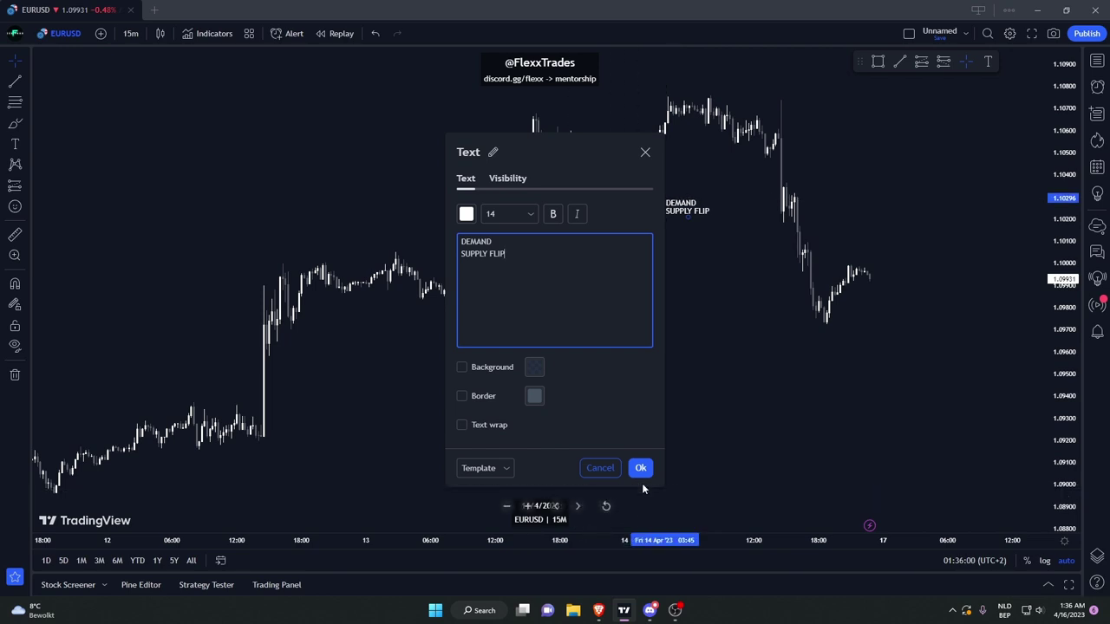
left_click(640, 469)
left_click(878, 61)
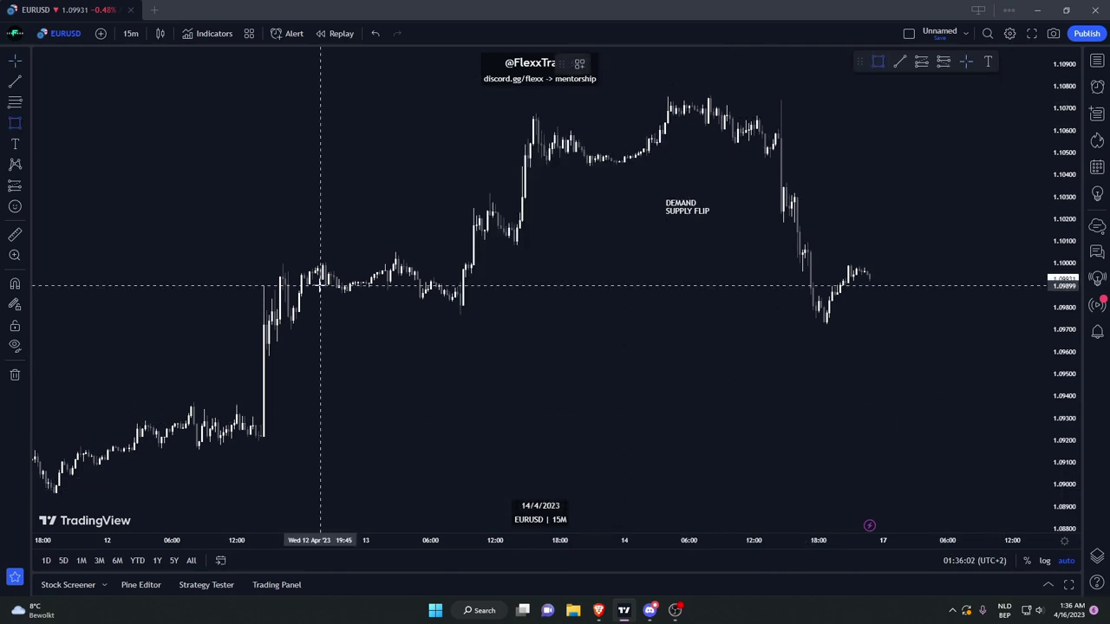
left_click_drag(267, 325, 359, 345)
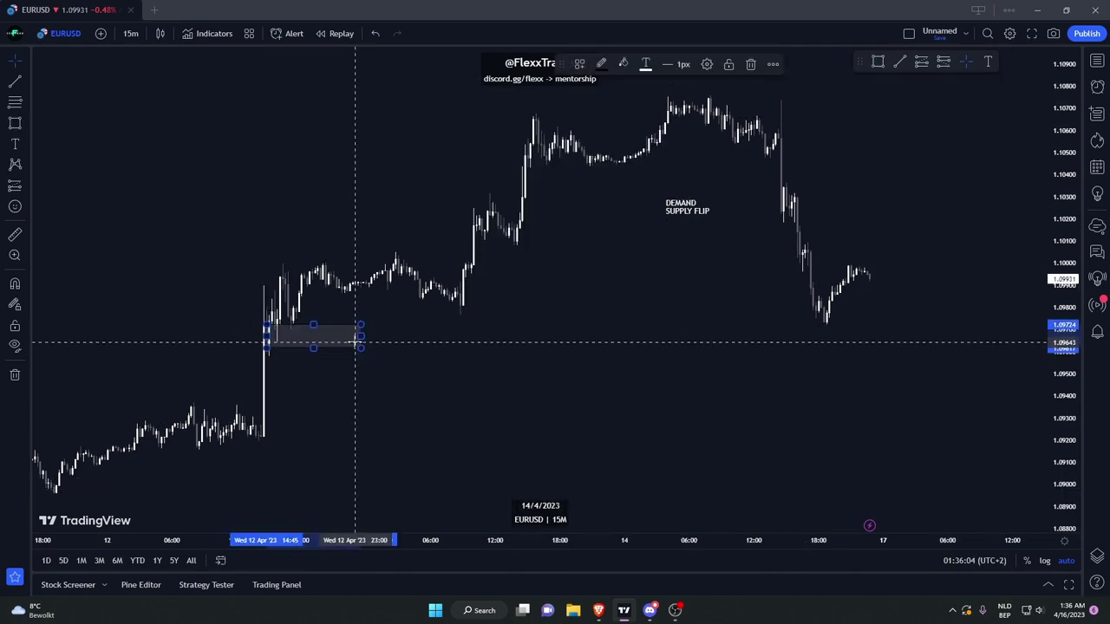
key("Delete")
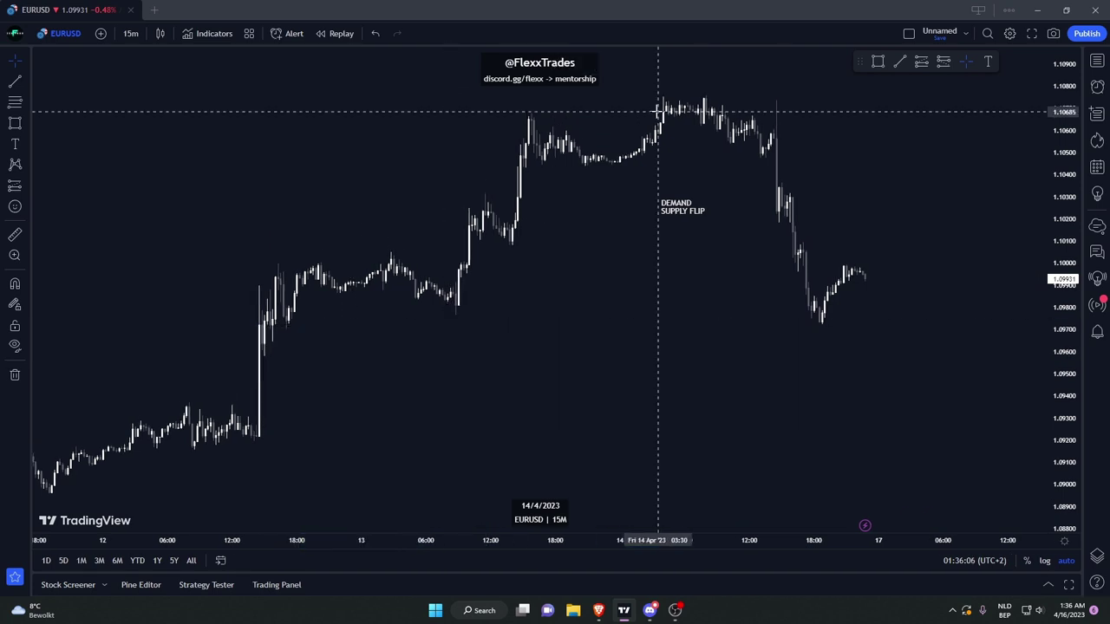
Draw a rectangle zone from about 1.1009 to 1.1018, starting at the base before the 13 April rally and ending at the 14 April drop.
left_click(877, 63)
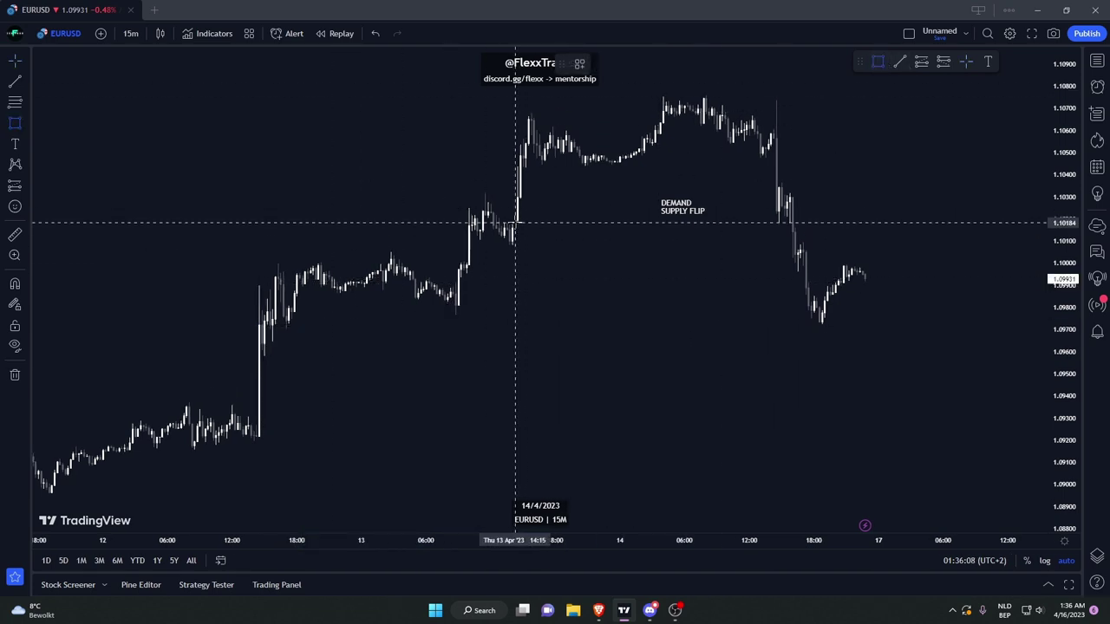
left_click_drag(514, 241, 787, 244)
left_click(768, 269)
scroll(768, 269, "up", 3)
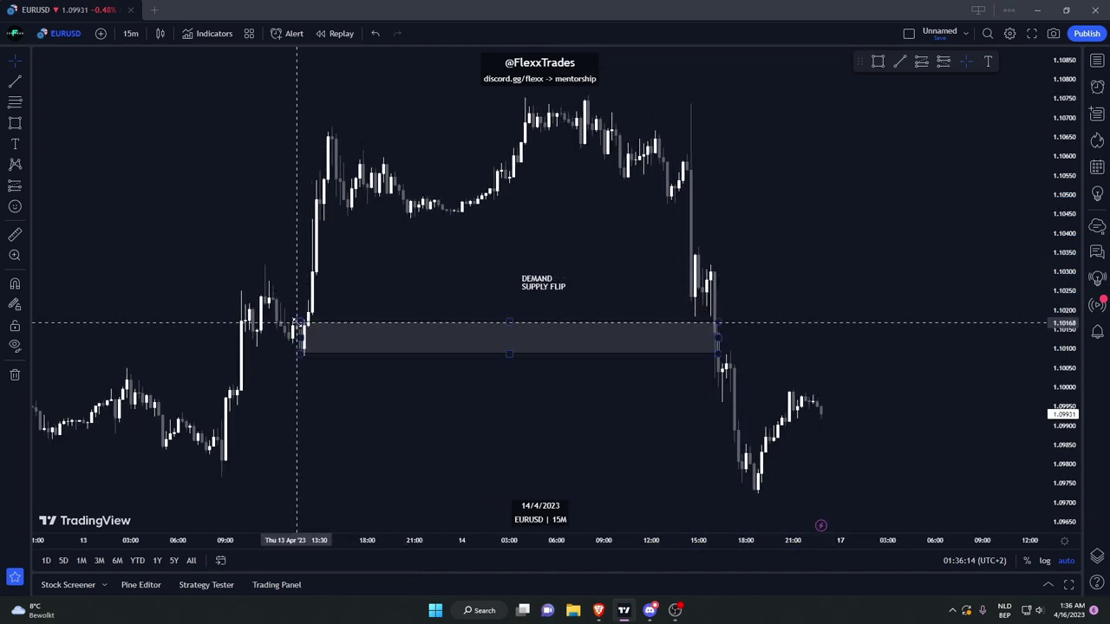
left_click_drag(297, 322, 303, 318)
left_click(370, 254)
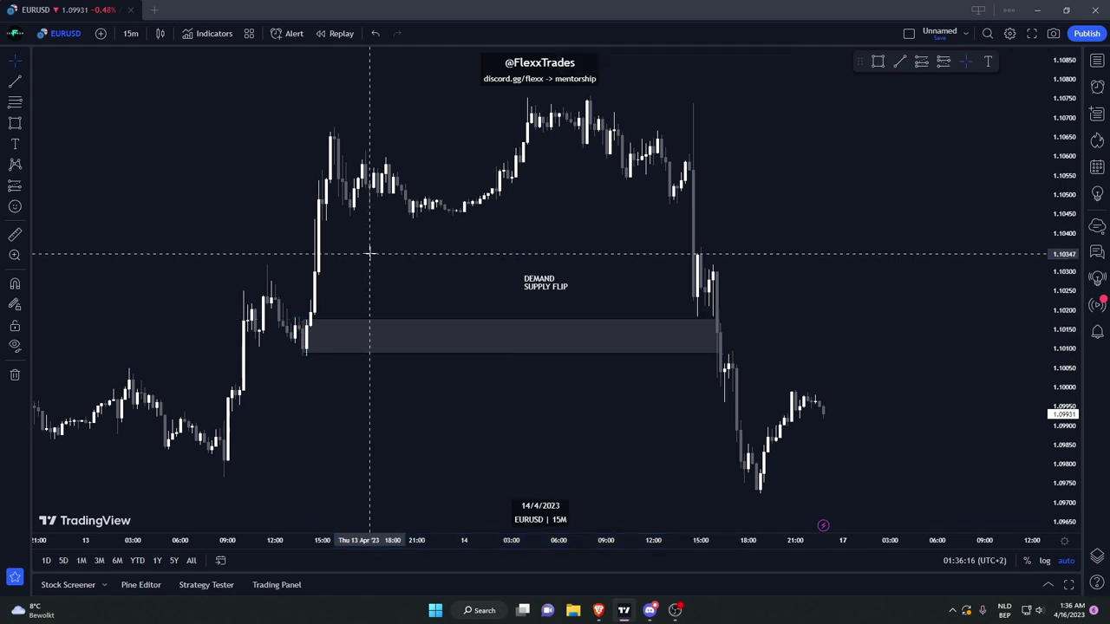
Switch the chart to the 1-minute interval and examine the 13 April rally out of the rectangle zone.
left_click(130, 33)
left_click(149, 165)
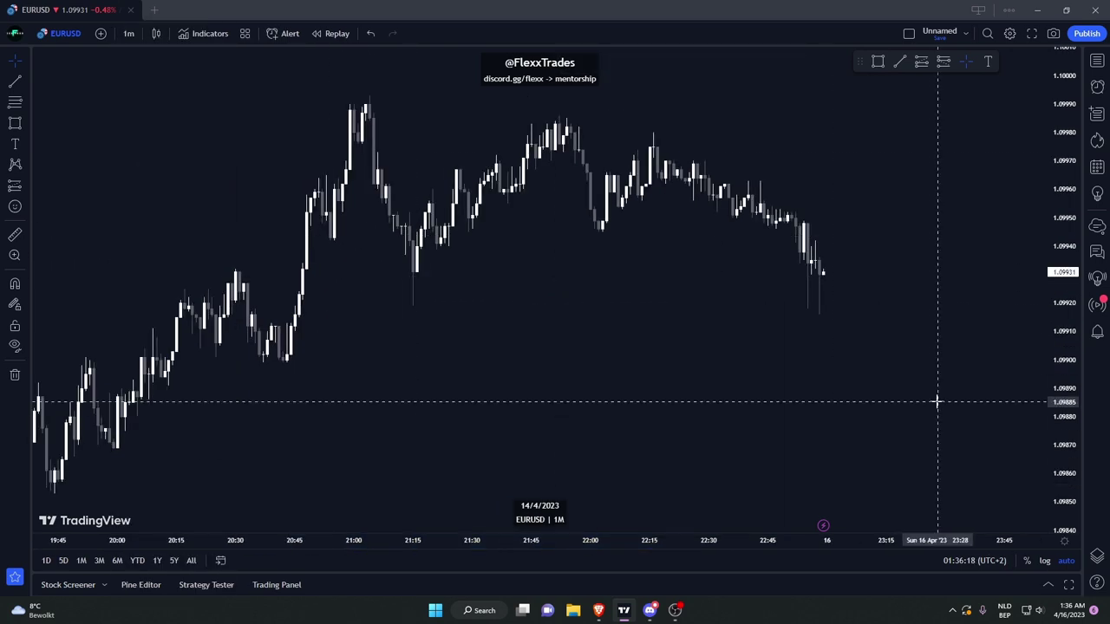
scroll(793, 365, "down", 20)
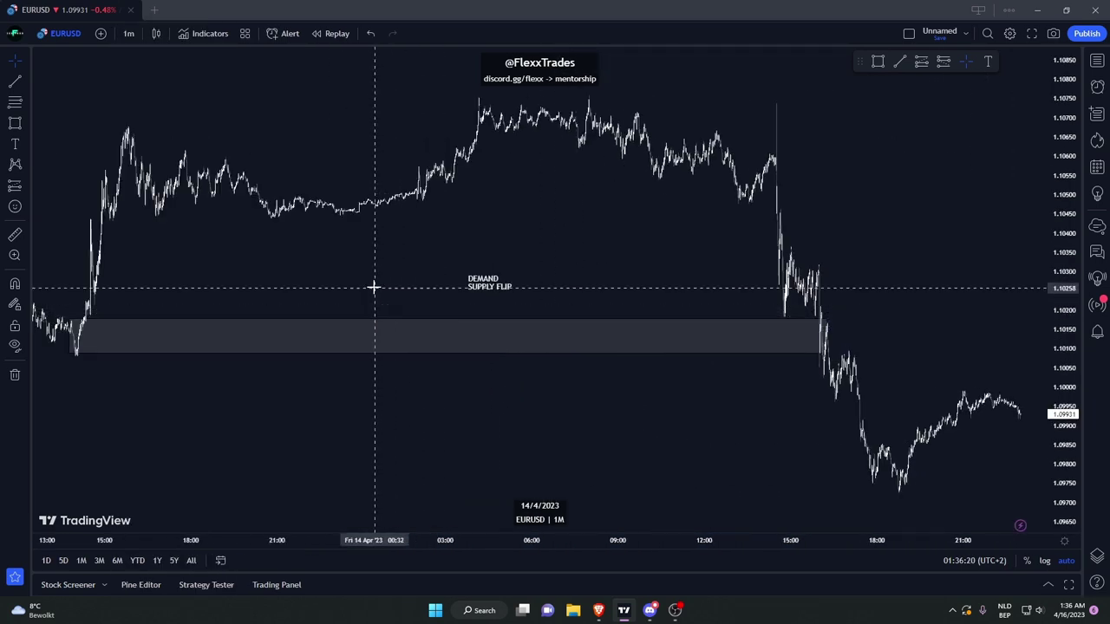
left_click_drag(374, 287, 747, 303)
scroll(542, 312, "up", 4)
left_click_drag(542, 312, 845, 326)
scroll(453, 283, "up", 4)
left_click_drag(446, 283, 729, 311)
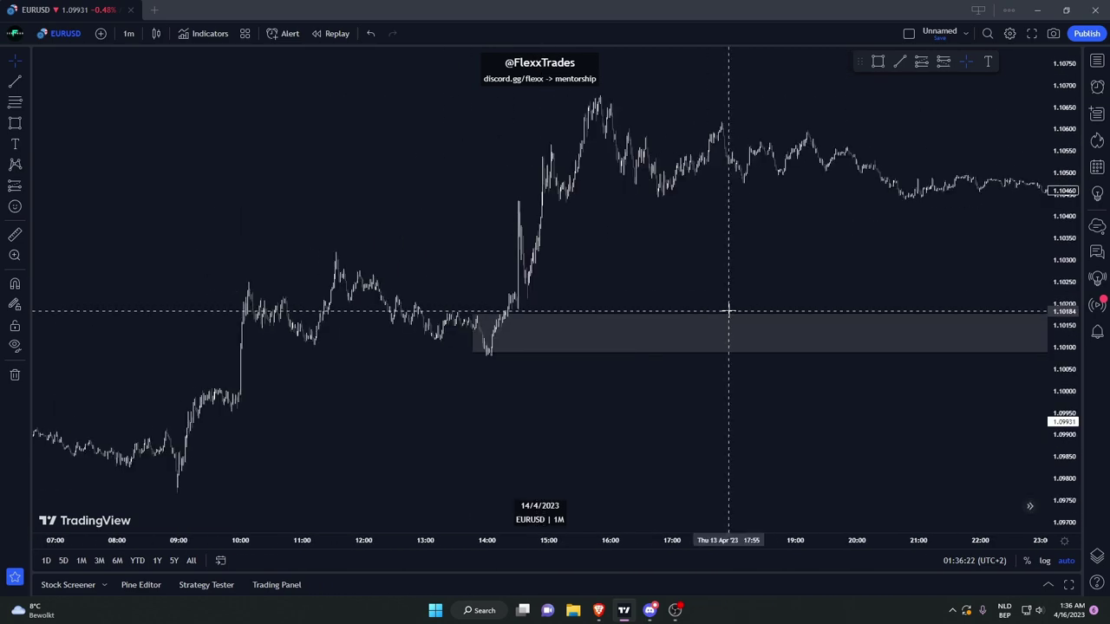
scroll(619, 295, "up", 3)
scroll(557, 300, "down", 2)
left_click_drag(444, 280, 569, 267)
scroll(567, 268, "up", 4)
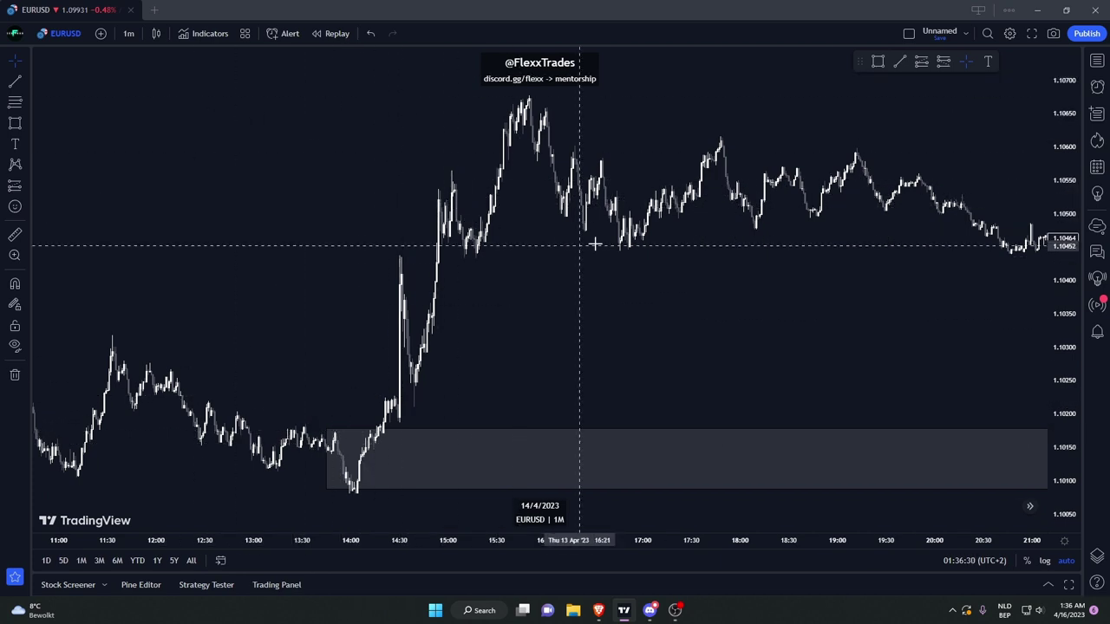
Examine the 1-minute price action following the rally and the move leading up to the rectangle zone.
scroll(586, 232, "right", 3)
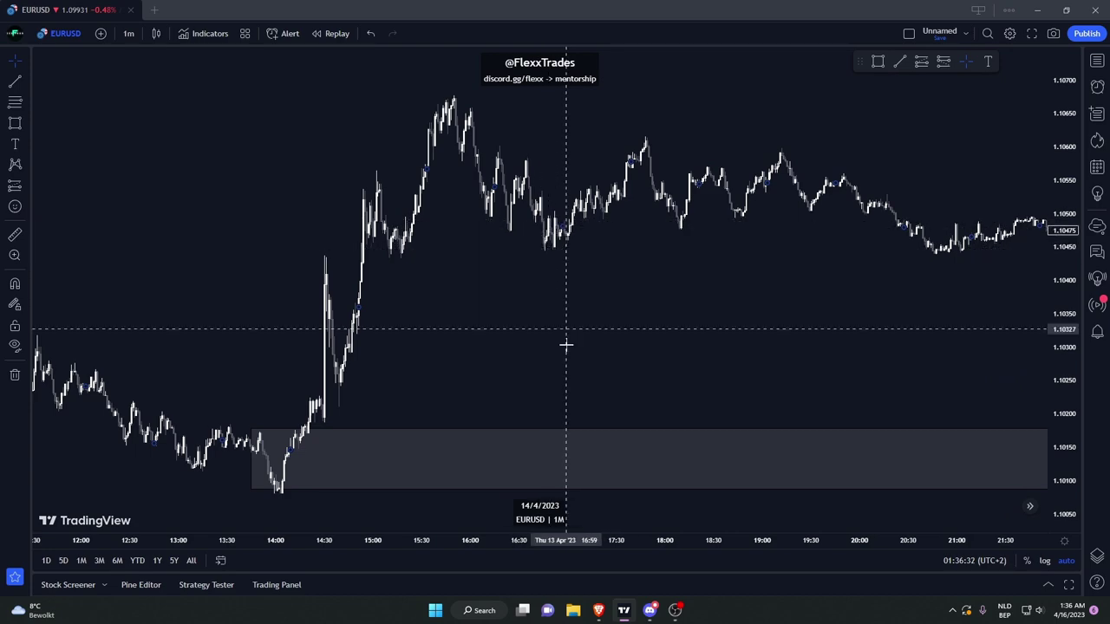
left_click_drag(696, 355, 282, 367)
left_click_drag(828, 368, 419, 368)
scroll(566, 361, "down", 8)
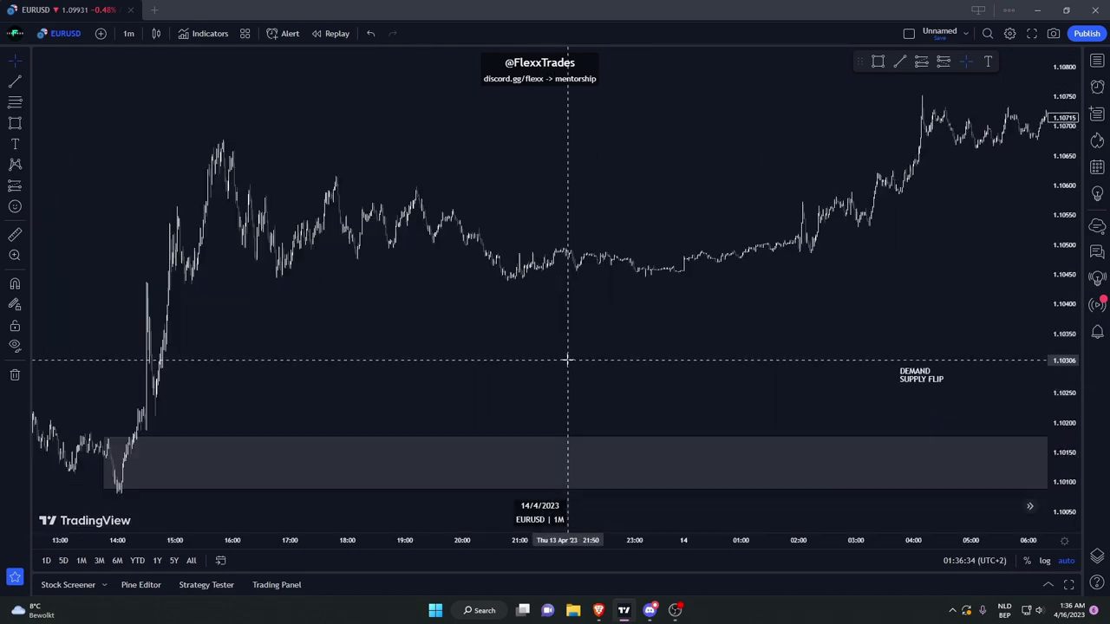
left_click_drag(316, 319, 674, 329)
scroll(673, 329, "up", 4)
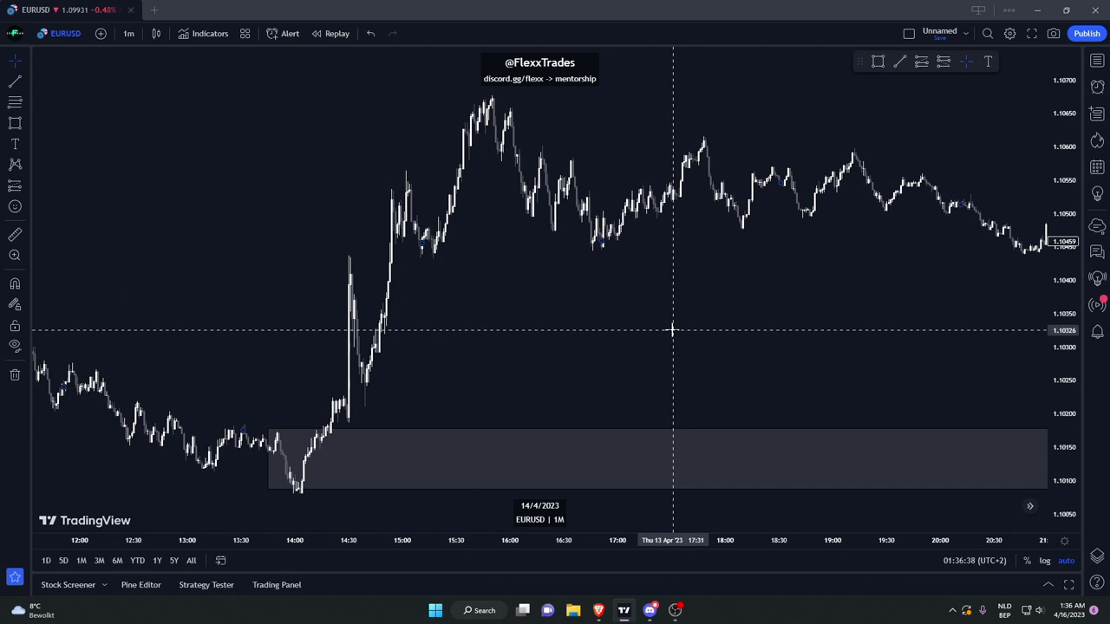
left_click_drag(437, 373, 710, 435)
scroll(710, 435, "down", 2)
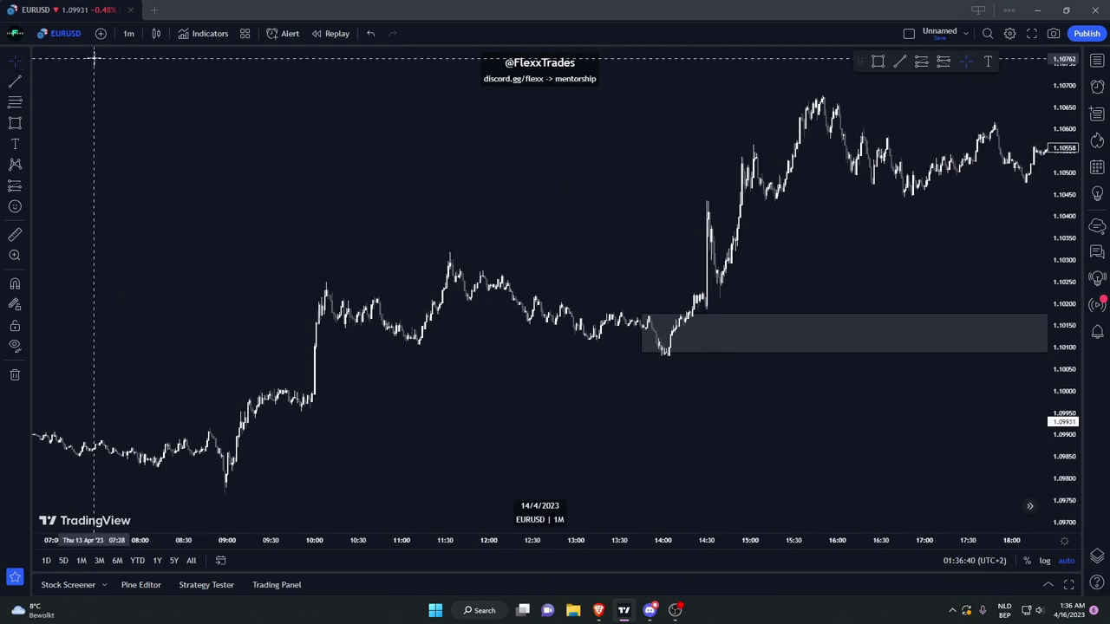
Return to the 15-minute interval and draw a horizontal line at about 1.1031 from the 13 April swing high to the candle breaking it.
left_click(128, 33)
left_click(147, 222)
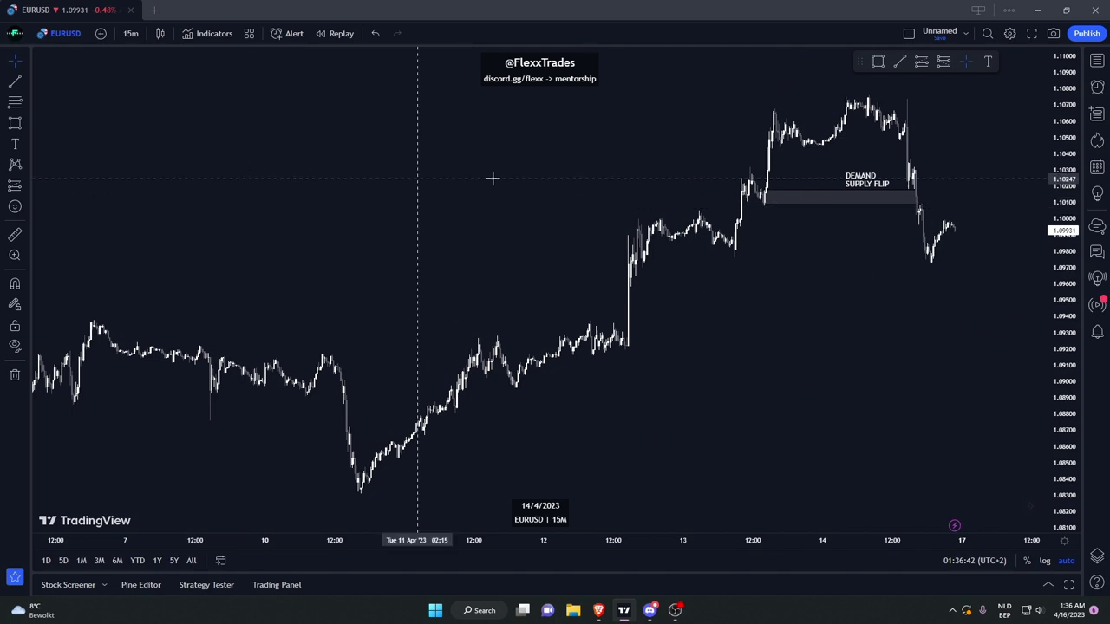
scroll(450, 178, "up", 2)
left_click(896, 64)
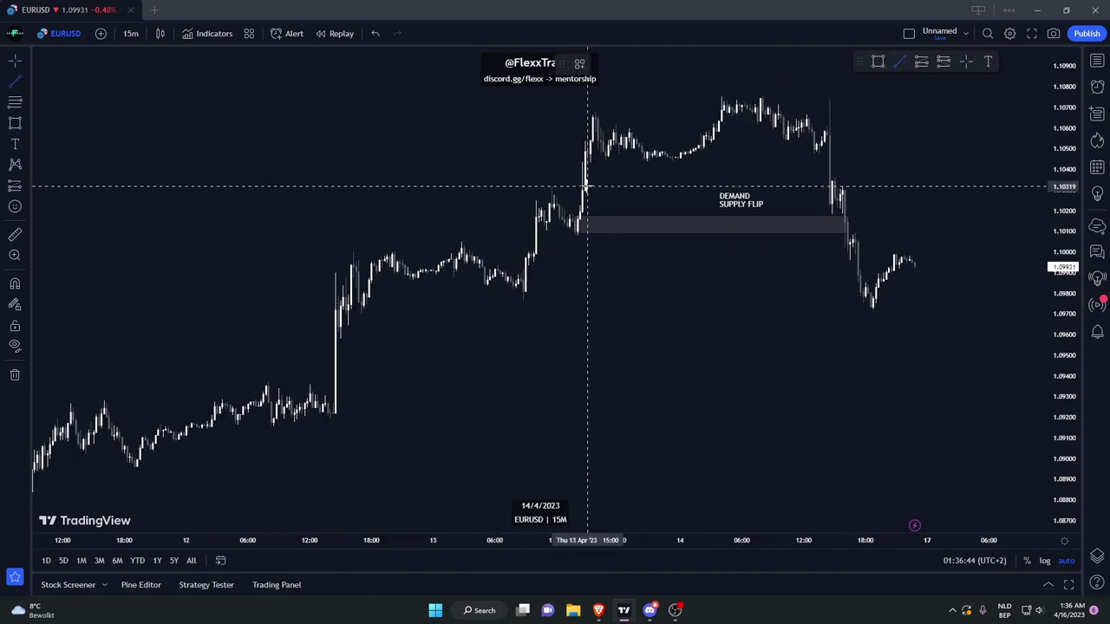
left_click(583, 186)
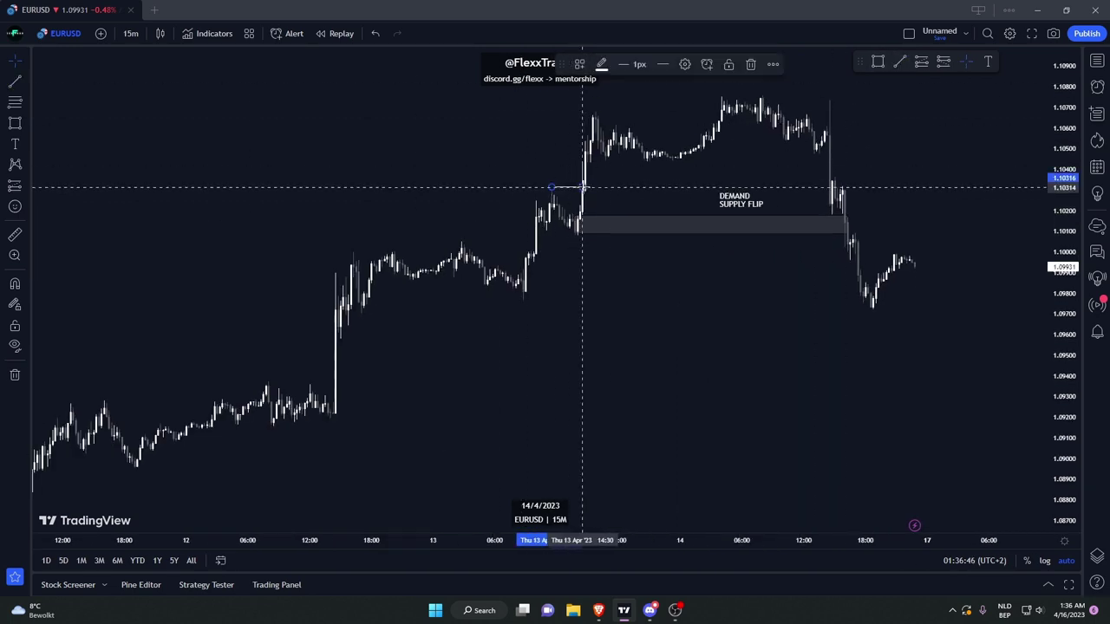
Switch to the 1-minute interval and examine how the 14 April drop reaches and breaks through the rectangle zone.
scroll(472, 234, "up", 1)
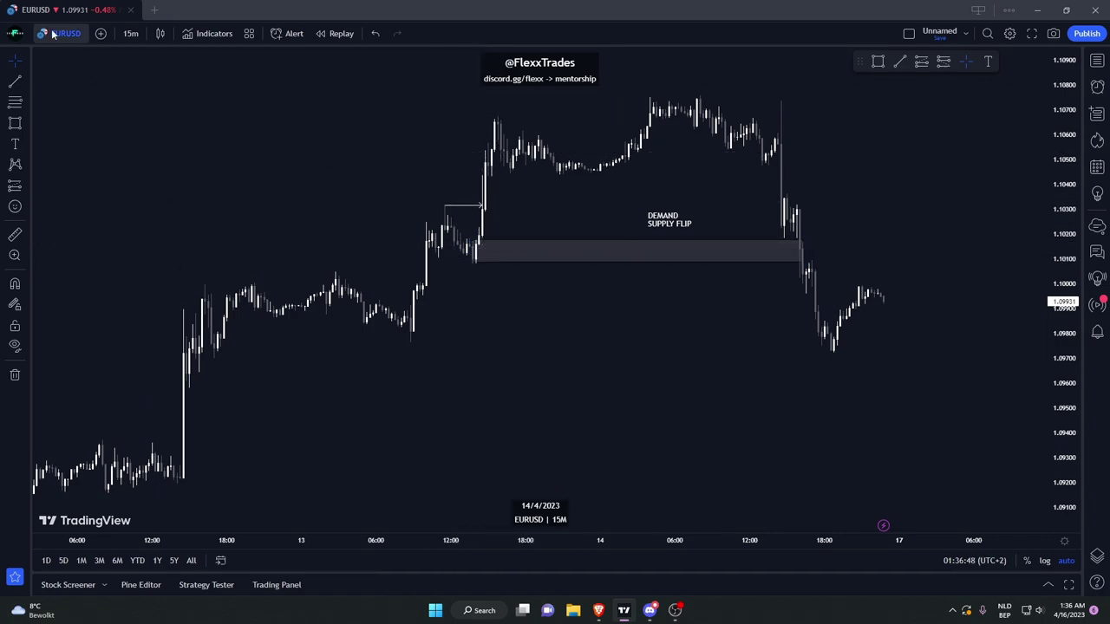
left_click(127, 33)
left_click(147, 165)
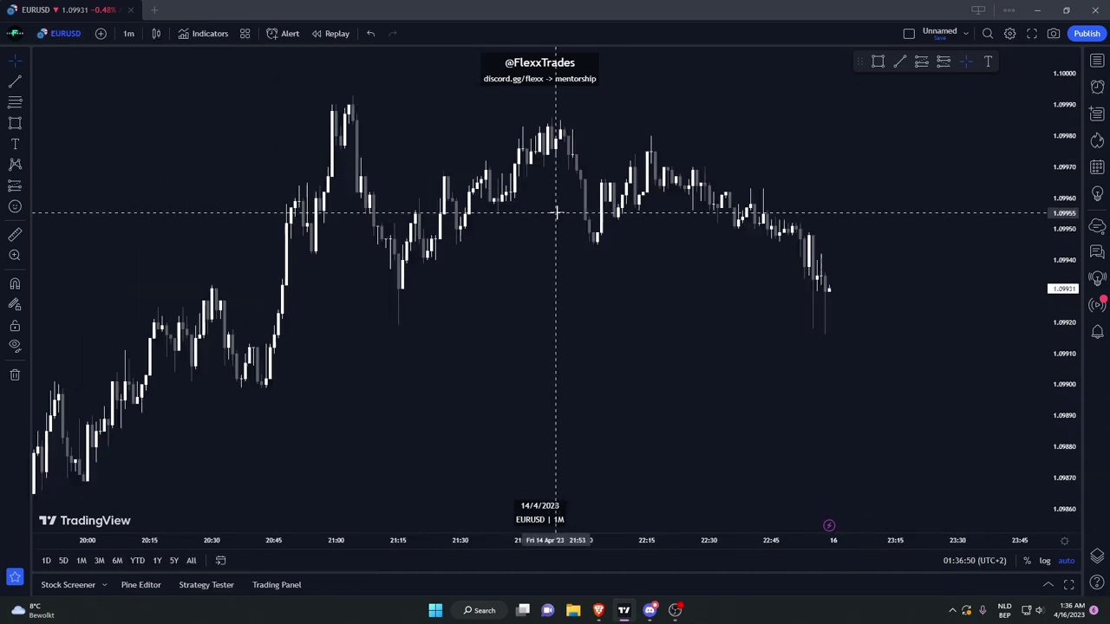
scroll(549, 217, "down", 5)
scroll(829, 231, "up", 5)
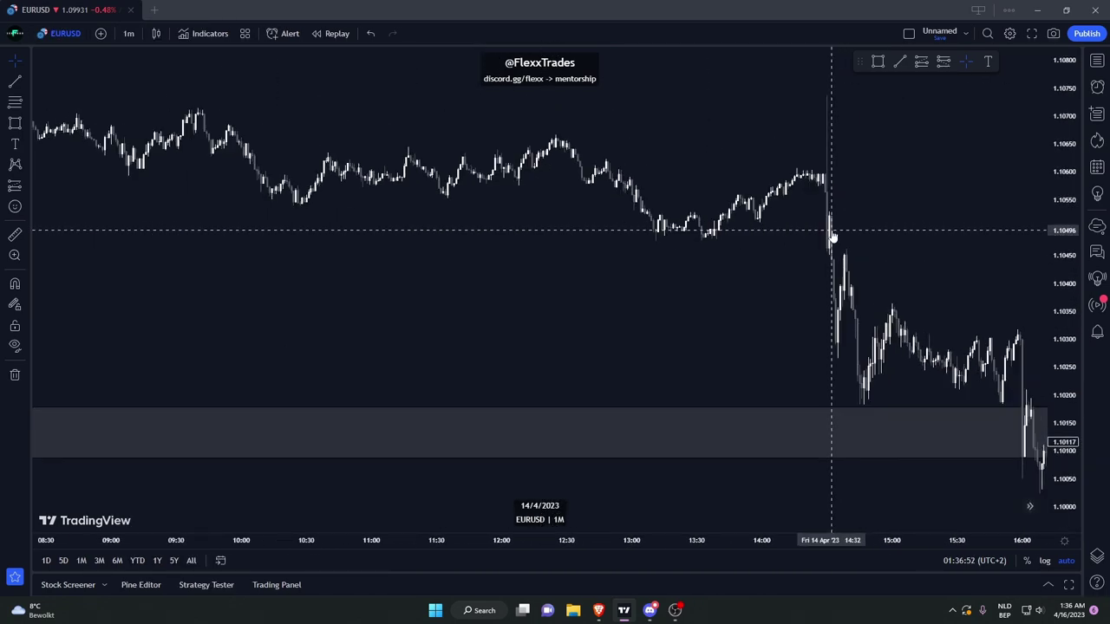
left_click_drag(1065, 411, 1046, 250)
scroll(942, 281, "down", 2)
left_click_drag(941, 282, 873, 269)
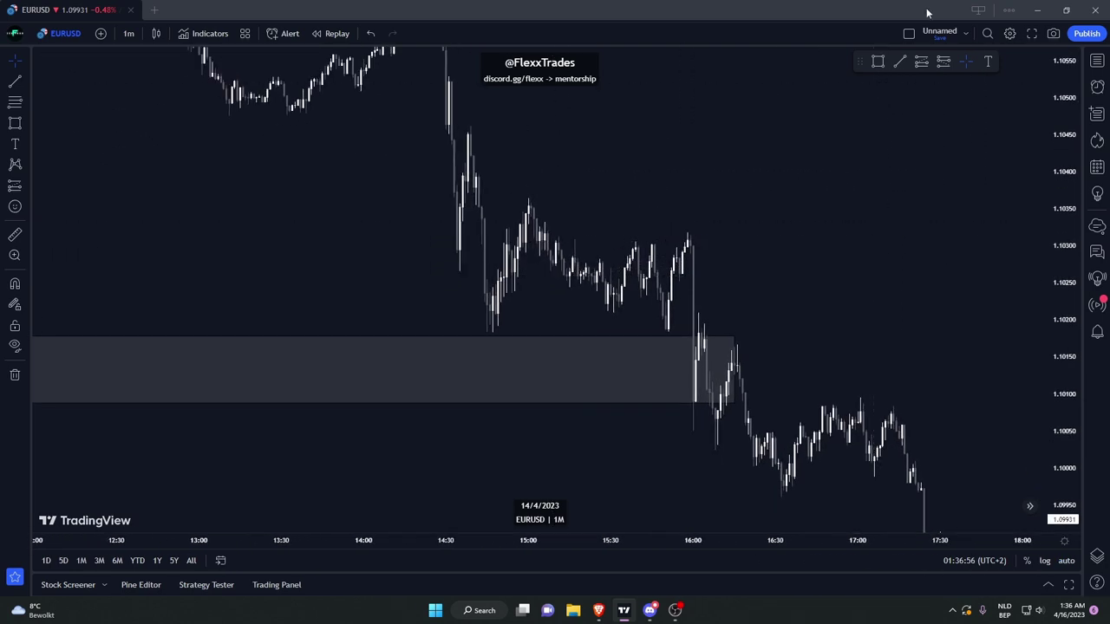
Examine the 1-minute price action after the break of the rectangle zone through the end of 14 April.
left_click_drag(887, 124, 909, 143)
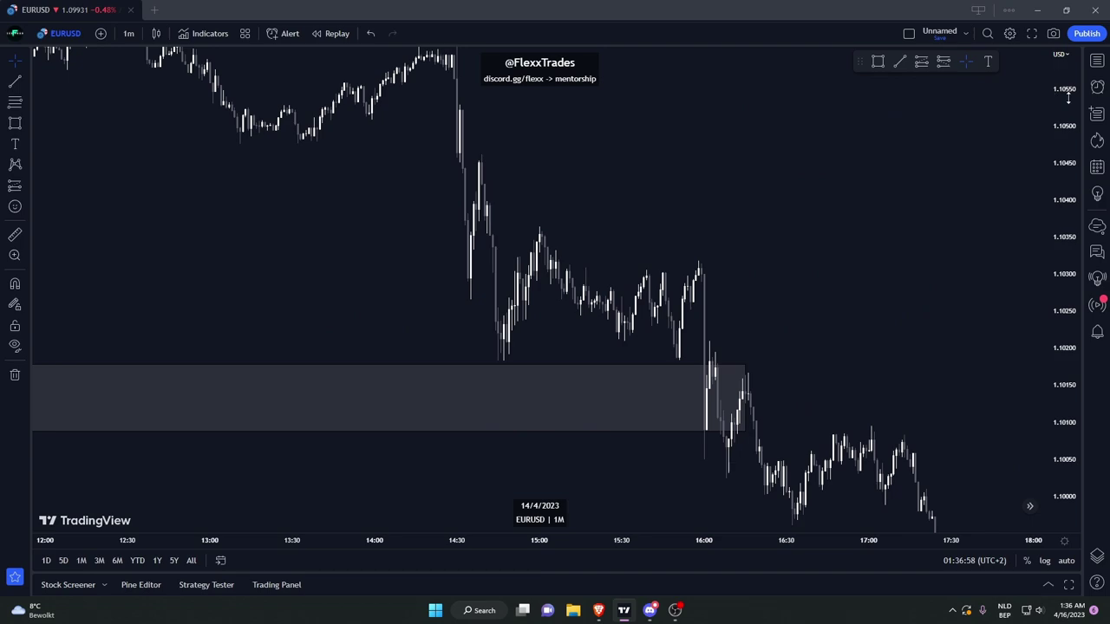
left_click_drag(1068, 98, 1058, 191)
left_click_drag(800, 168, 299, 194)
scroll(713, 187, "down", 6)
scroll(303, 195, "down", 6)
left_click_drag(838, 223, 589, 156)
left_click_drag(418, 173, 690, 208)
scroll(682, 196, "up", 7)
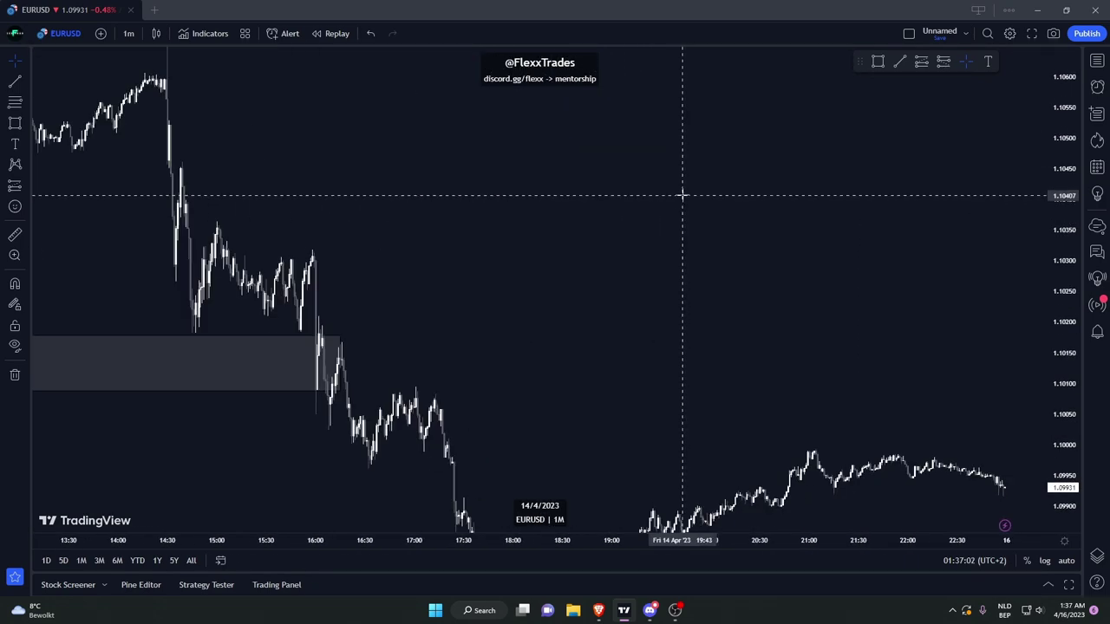
Examine the 14:30 spike on 14 April and the drop from it, compared with the earlier highs.
left_click_drag(434, 201, 601, 218)
scroll(602, 218, "up", 5)
left_click_drag(312, 178, 778, 159)
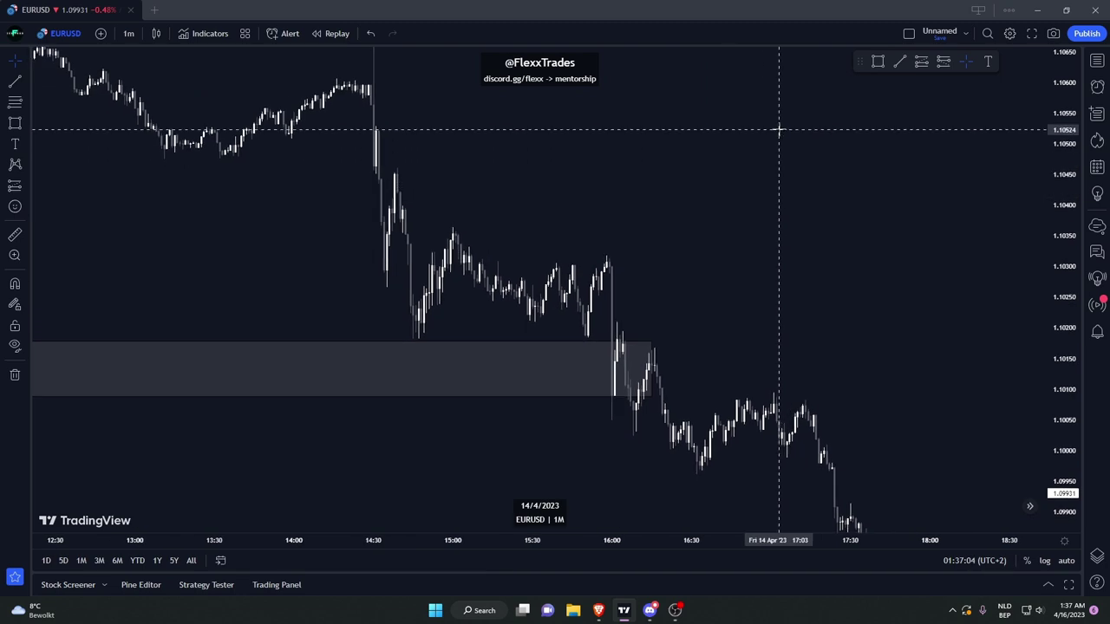
left_click_drag(714, 180, 800, 265)
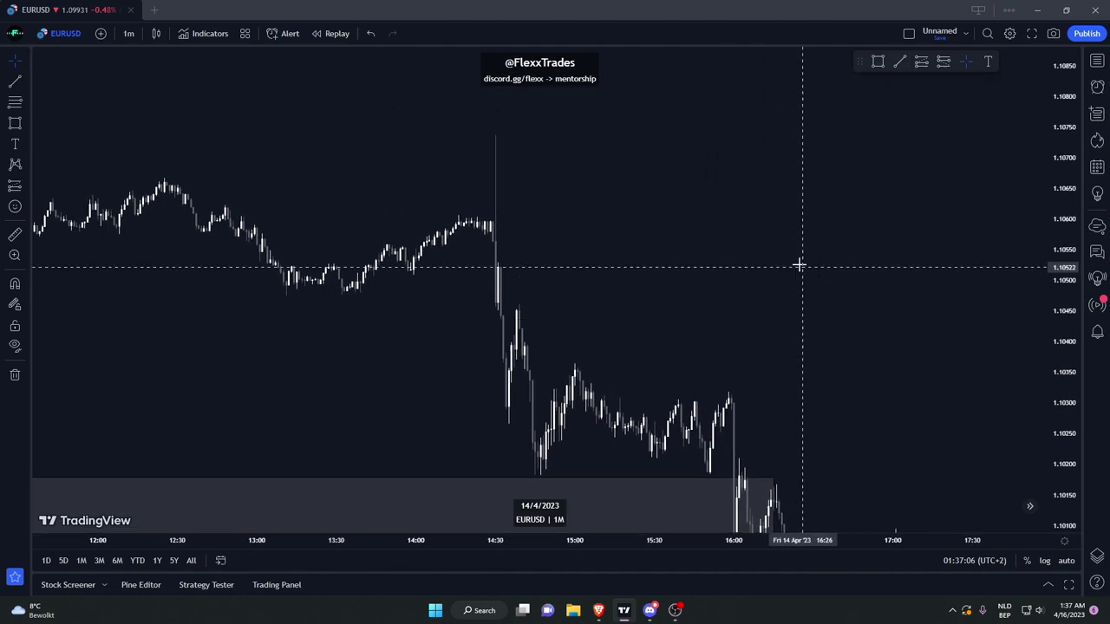
scroll(780, 243, "down", 12)
scroll(760, 211, "down", 3)
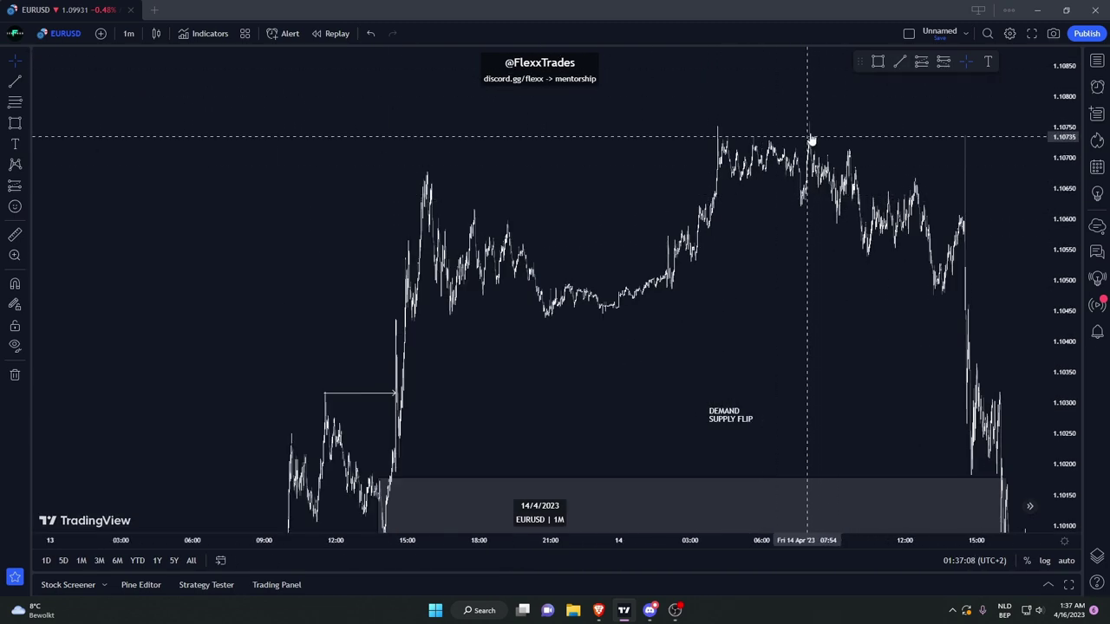
scroll(686, 193, "up", 5)
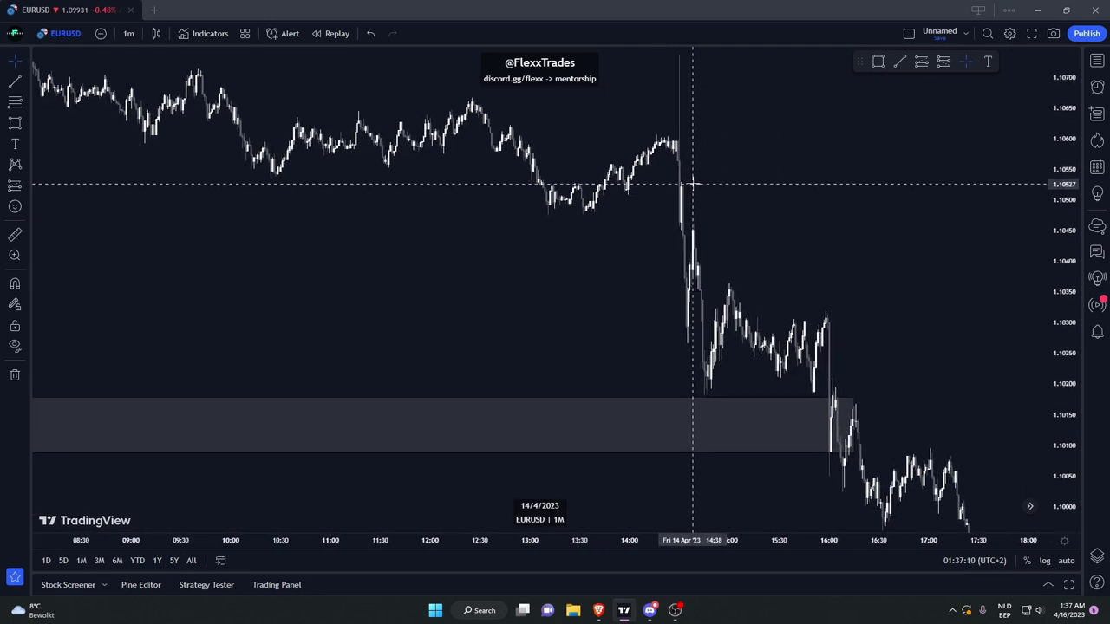
left_click_drag(675, 201, 680, 206)
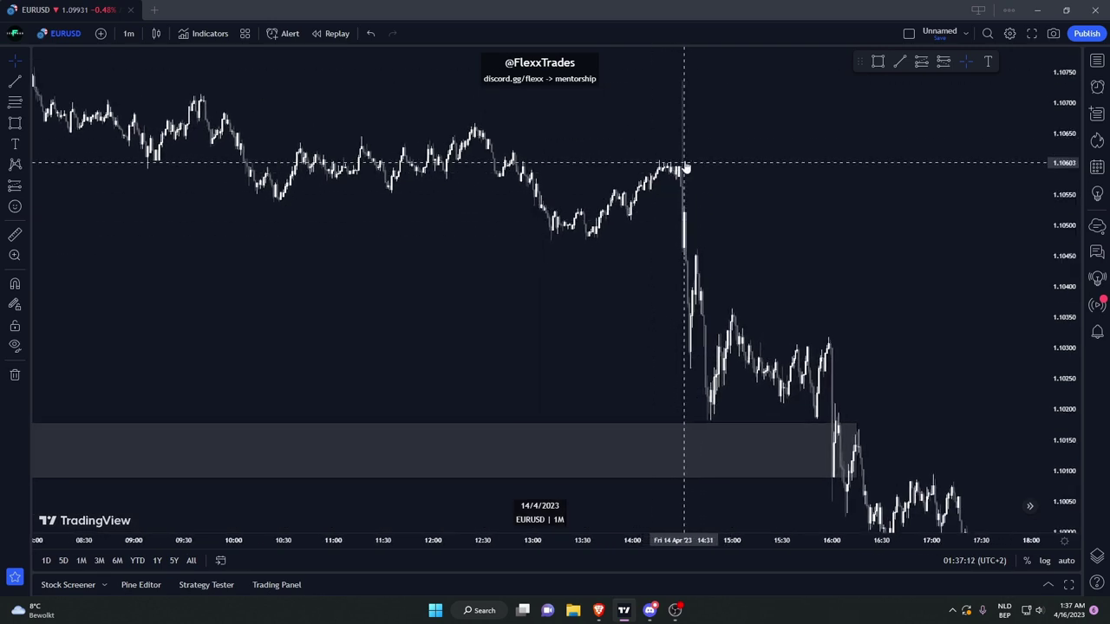
Return to the 15-minute interval and draw a rectangle at about 1.1045 to 1.1048 from the early 14 April base past the drop.
left_click(128, 33)
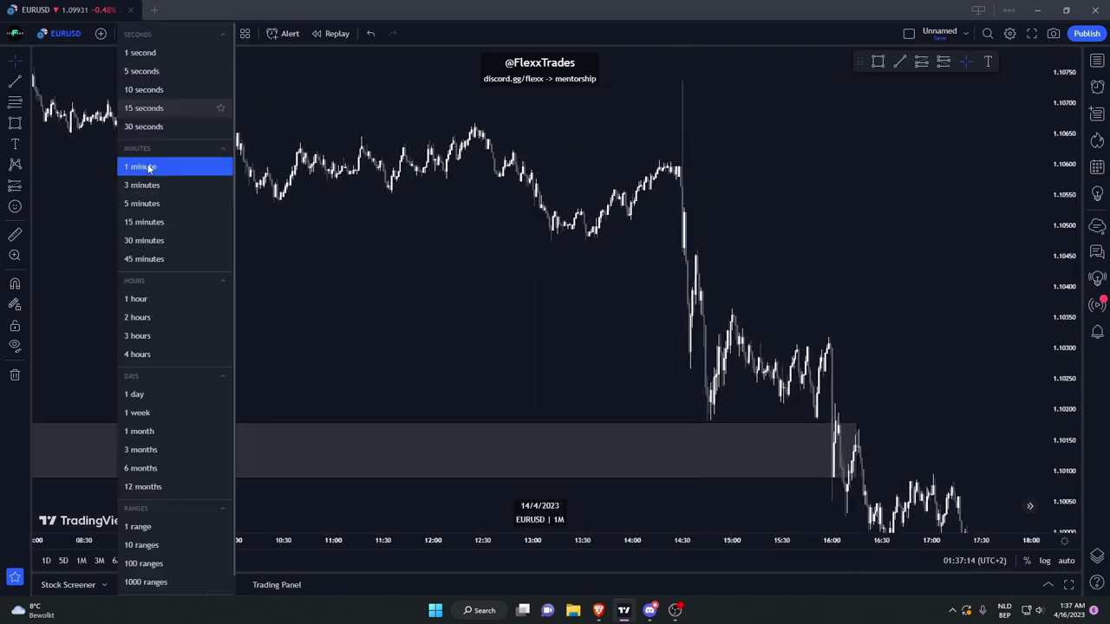
left_click(192, 222)
left_click_drag(931, 218, 741, 298)
scroll(735, 220, "up", 4)
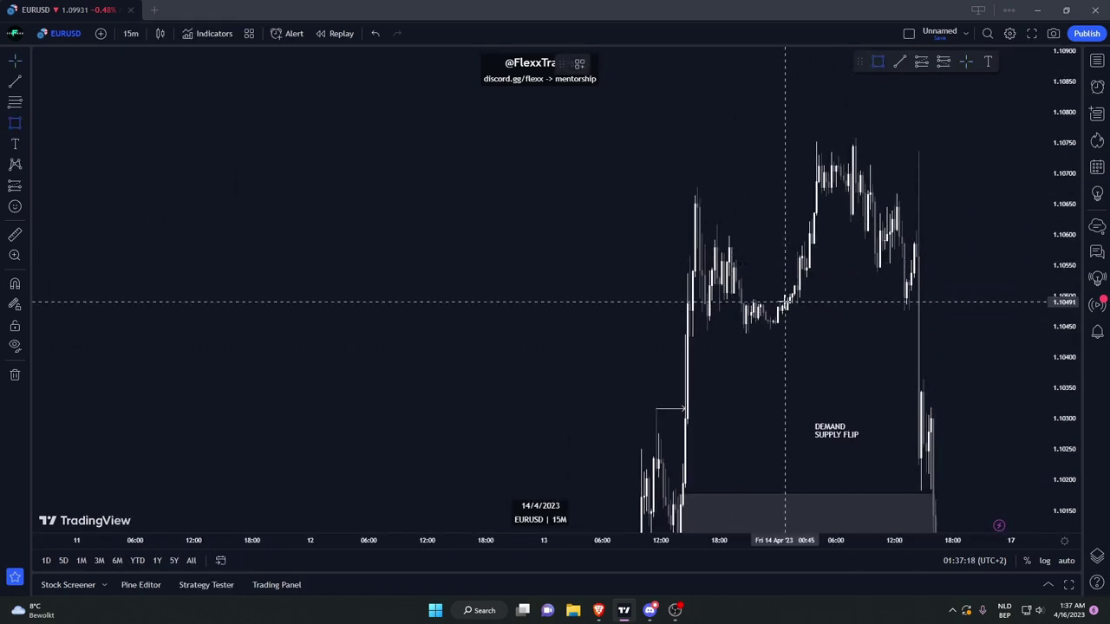
left_click(799, 326)
left_click_drag(799, 316, 940, 315)
left_click(923, 305)
left_click_drag(888, 281, 797, 276)
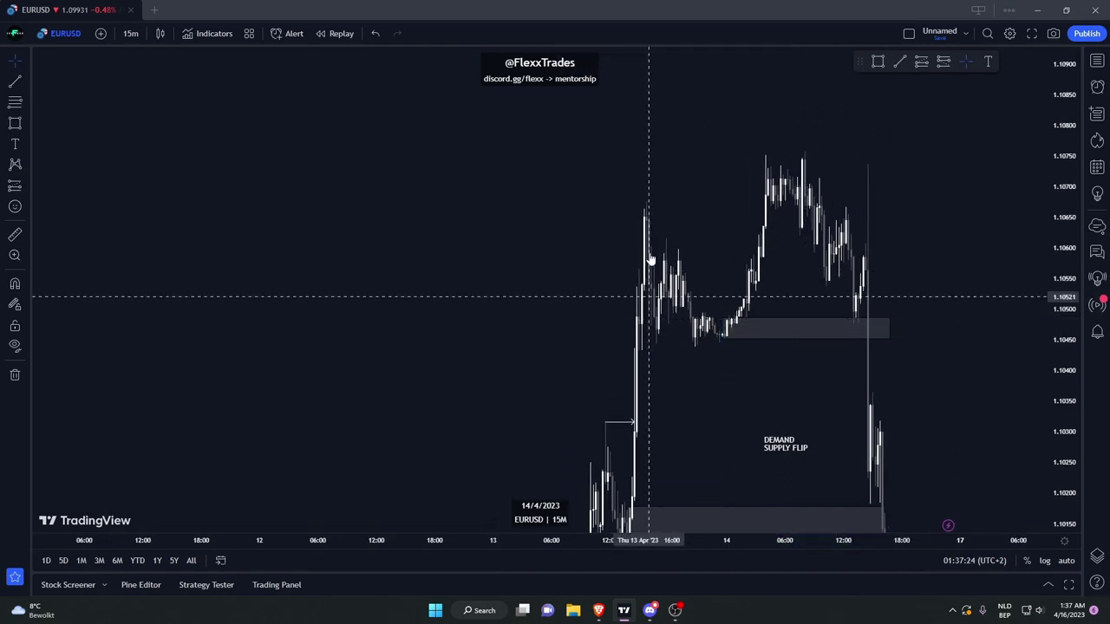
Switch to the 1-minute interval, restore automatic price scaling and examine how price reacts at and breaks the upper rectangle zone.
left_click(130, 33)
left_click(148, 170)
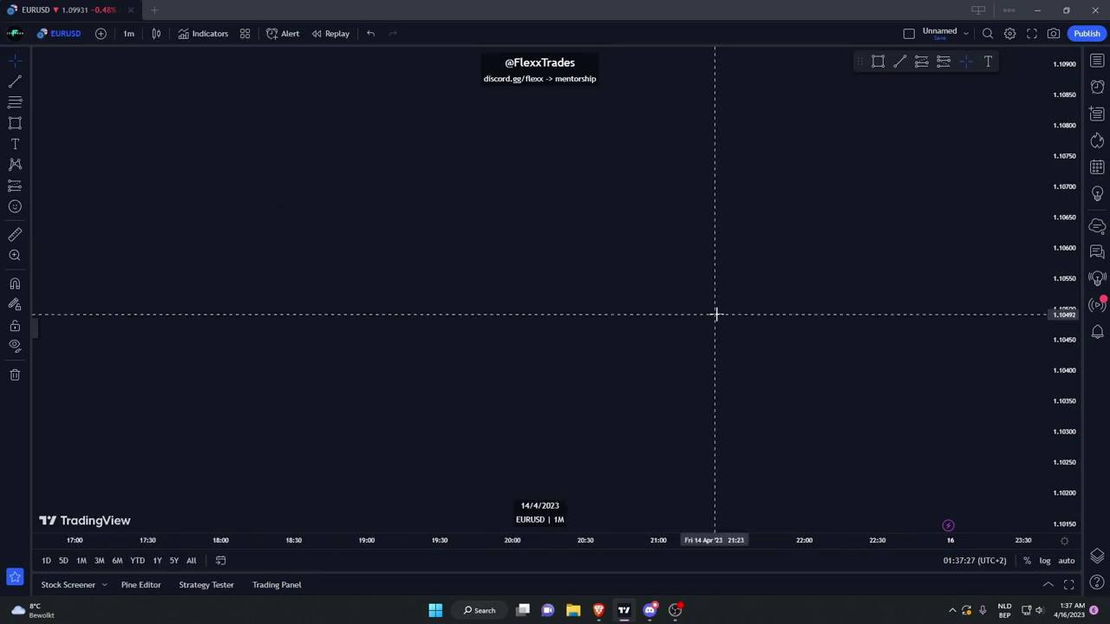
double_click(1050, 309)
scroll(812, 337, "down", 10)
scroll(538, 282, "up", 5)
left_click_drag(527, 281, 785, 290)
scroll(607, 284, "up", 5)
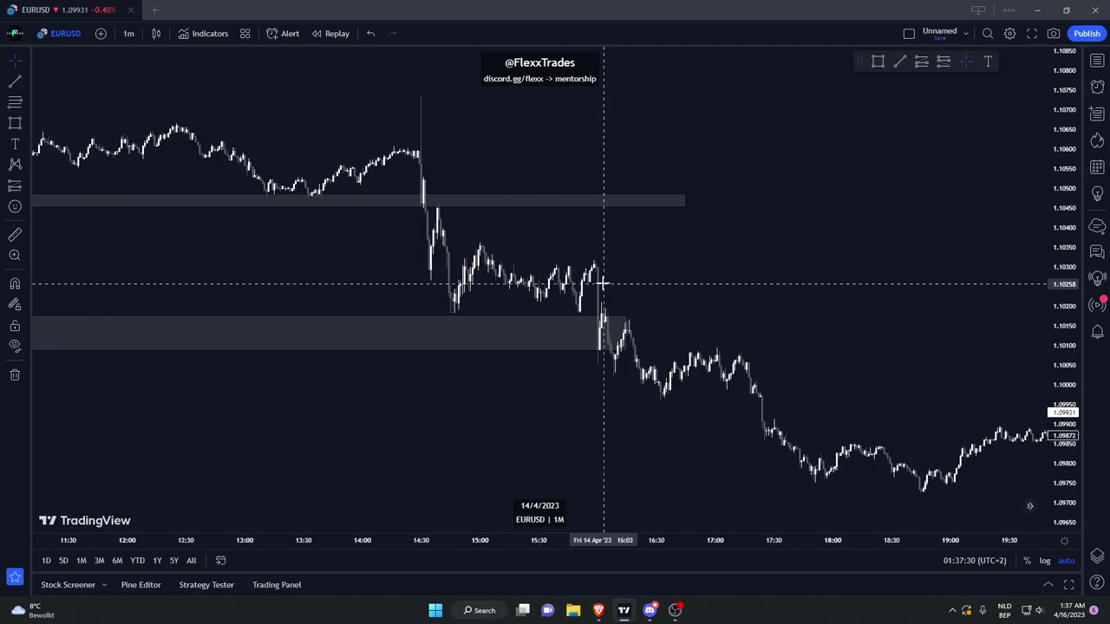
left_click_drag(565, 285, 709, 297)
scroll(709, 293, "down", 1)
scroll(631, 243, "up", 2)
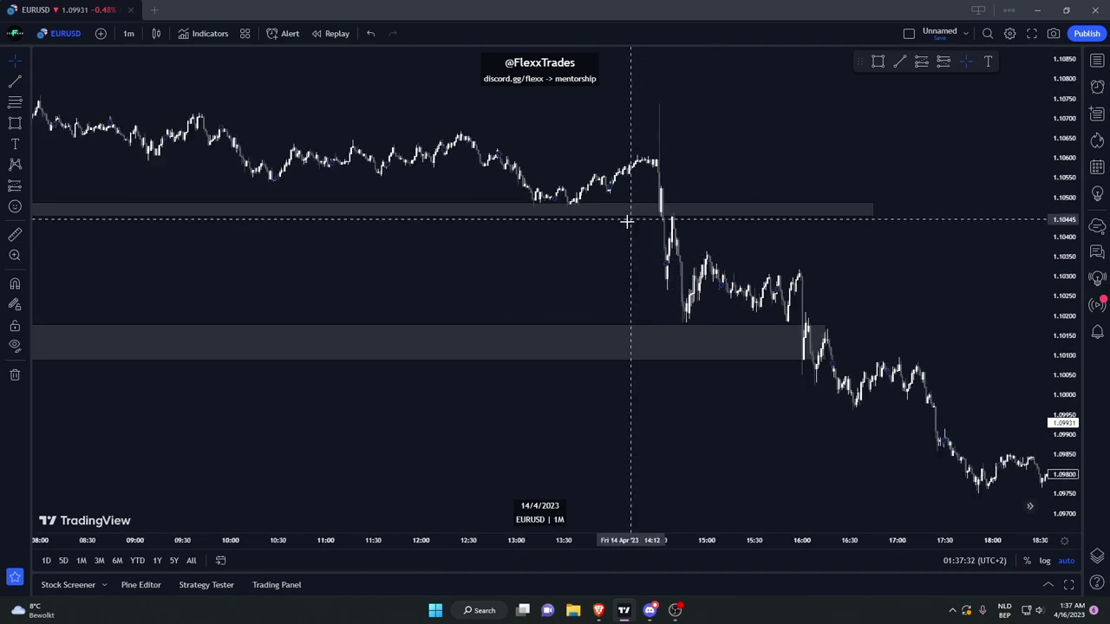
scroll(697, 316, "down", 3)
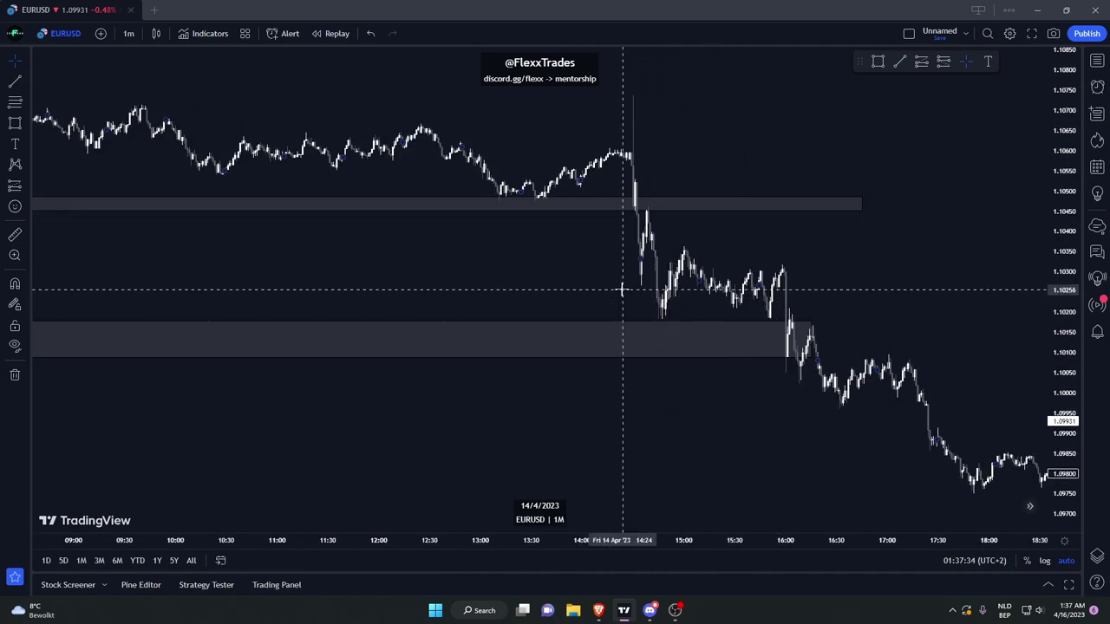
Examine the move from the 13 April rally to the 14 April drop around both rectangle zones.
scroll(474, 278, "down", 10)
scroll(477, 282, "up", 1)
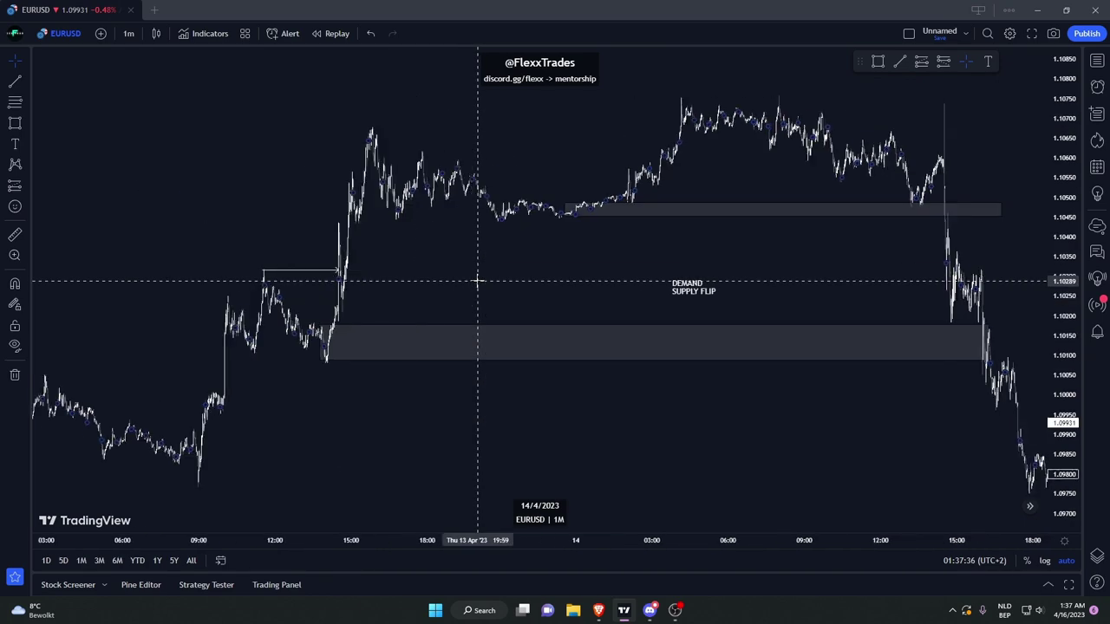
left_click_drag(478, 286, 451, 248)
scroll(680, 293, "up", 5)
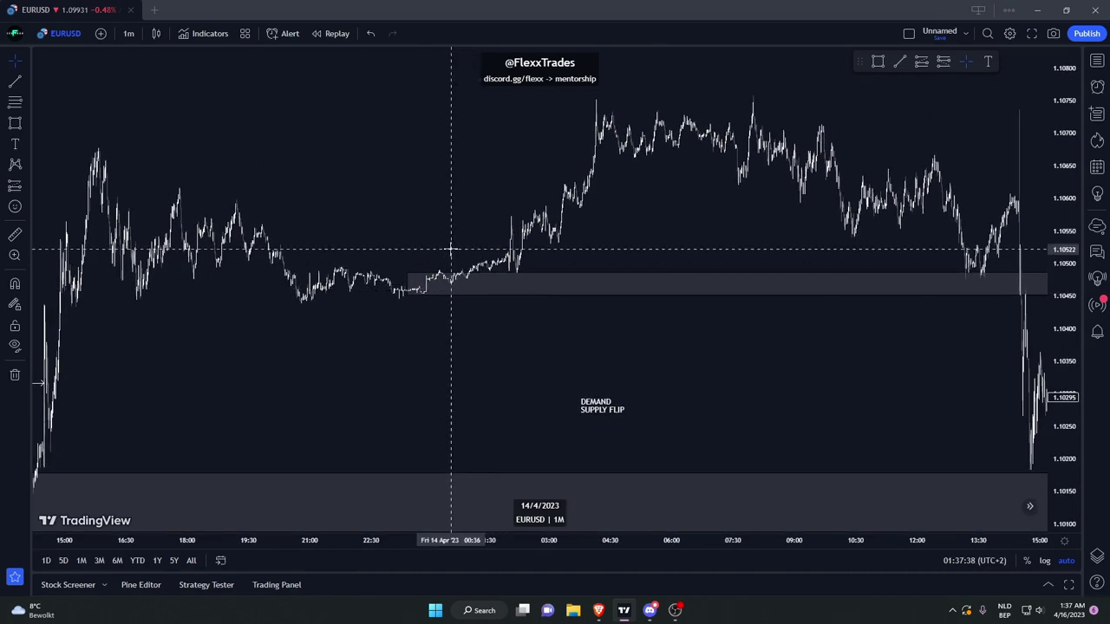
scroll(450, 248, "up", 4)
left_click_drag(711, 245, 417, 247)
scroll(520, 248, "up", 5)
left_click_drag(622, 248, 748, 260)
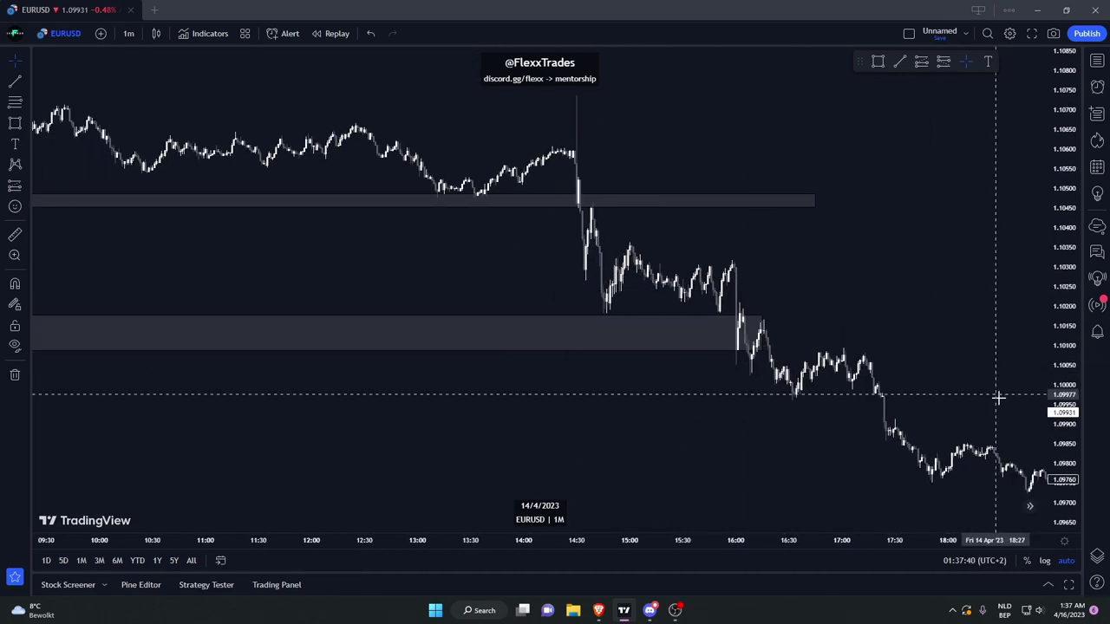
Place a long position at the 13:43 candle on 14 April with entry at 1.10523 and stop at 1.10470.
left_click_drag(1059, 391, 1010, 82)
left_click_drag(820, 208, 858, 488)
scroll(857, 419, "down", 4)
scroll(793, 230, "up", 3)
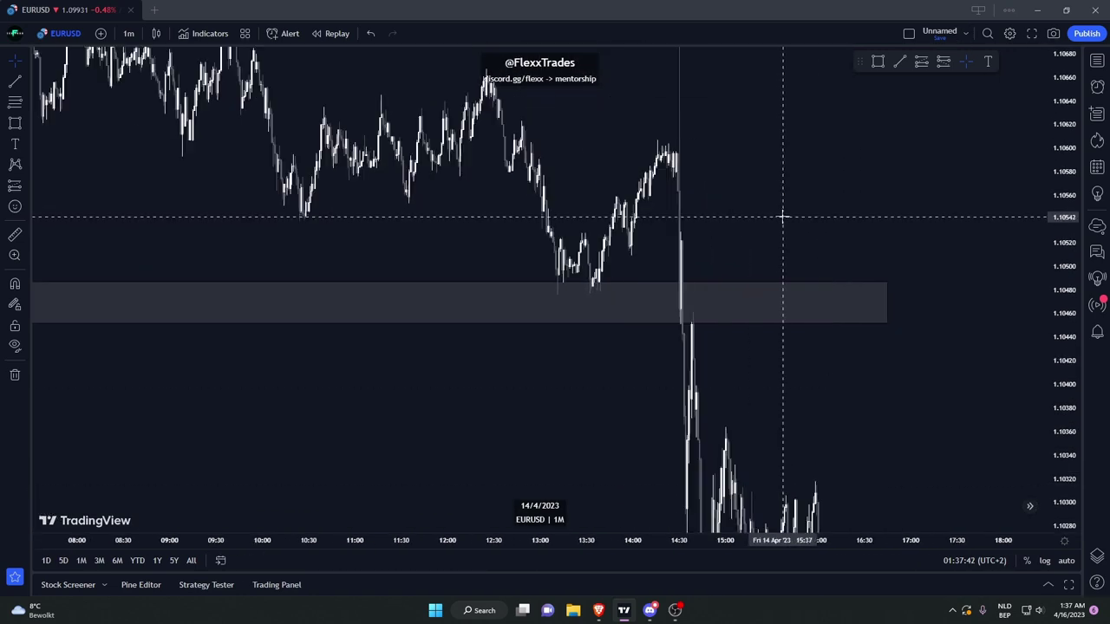
left_click_drag(761, 197, 749, 210)
scroll(780, 107, "up", 2)
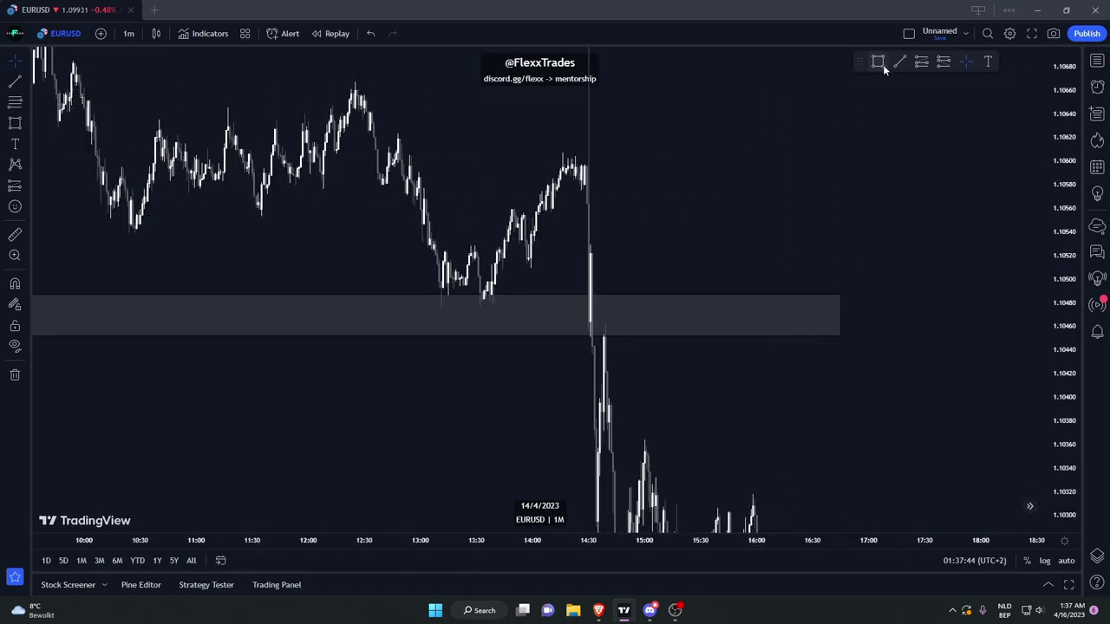
left_click(921, 60)
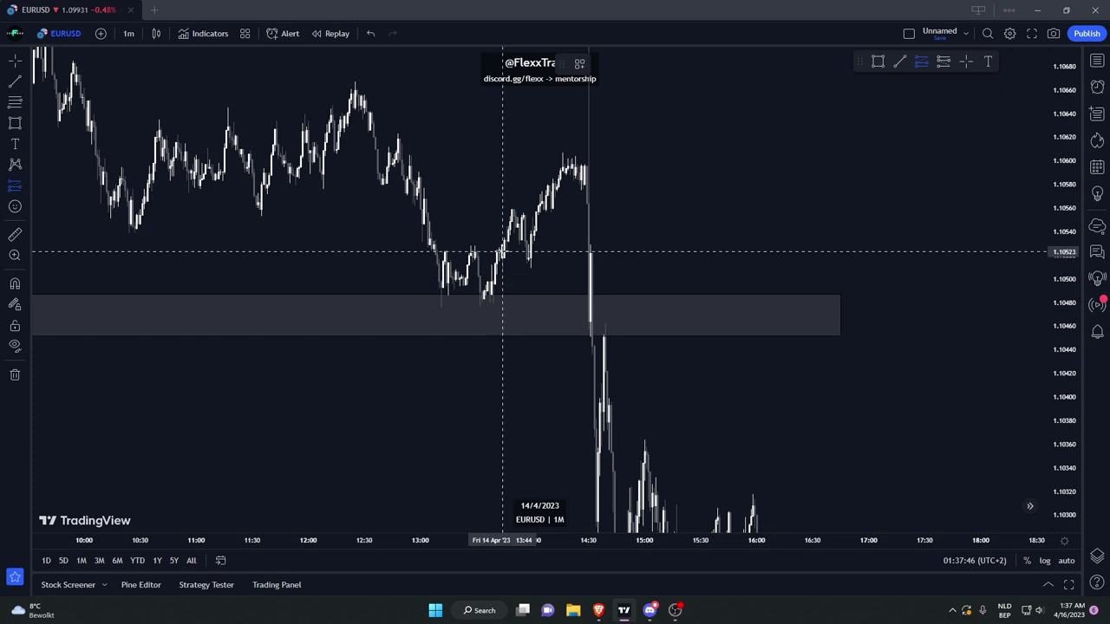
left_click(500, 253)
left_click_drag(499, 487, 480, 315)
left_click_drag(713, 279, 730, 411)
Try the long position's target at about 1.1071 against the morning highs, and delete the position.
scroll(768, 290, "down", 7)
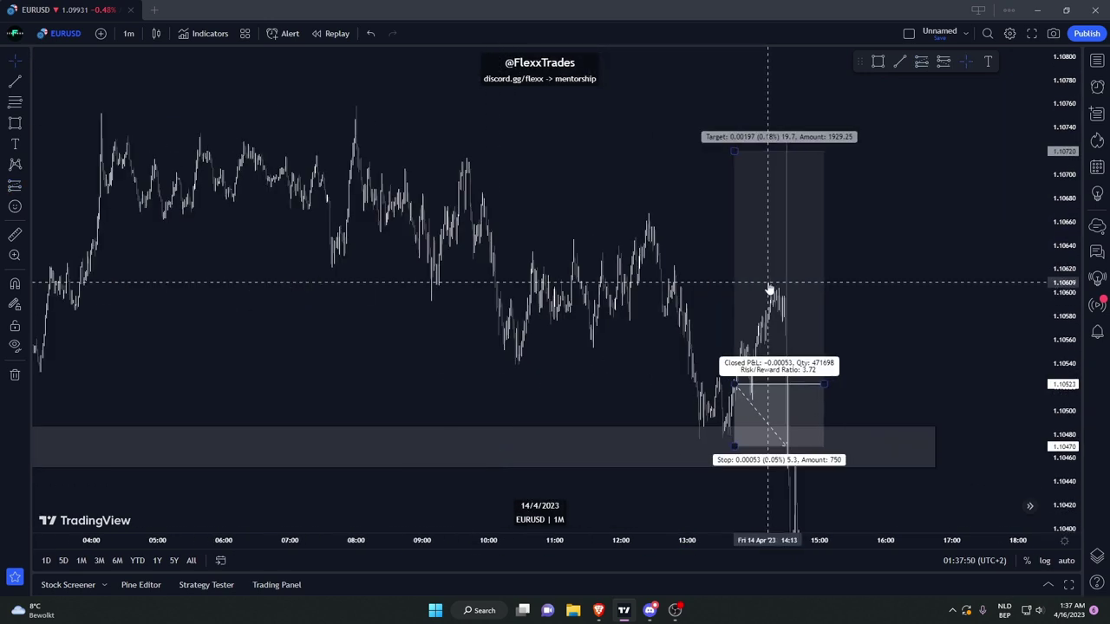
left_click_drag(643, 222, 619, 286)
left_click_drag(773, 216, 744, 218)
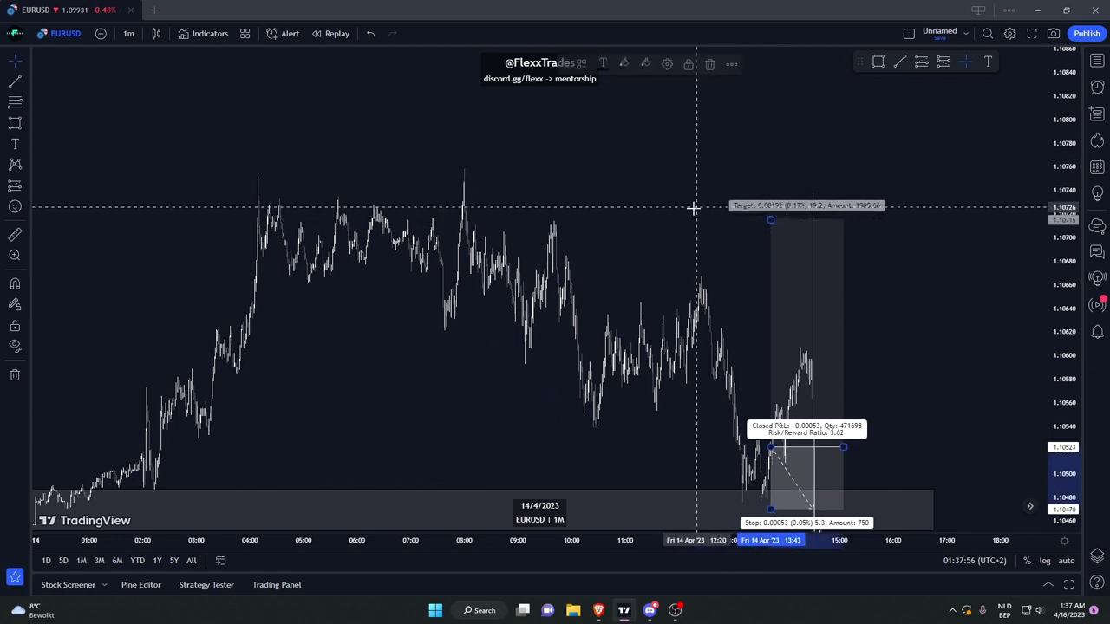
scroll(696, 208, "up", 5)
scroll(755, 215, "down", 6)
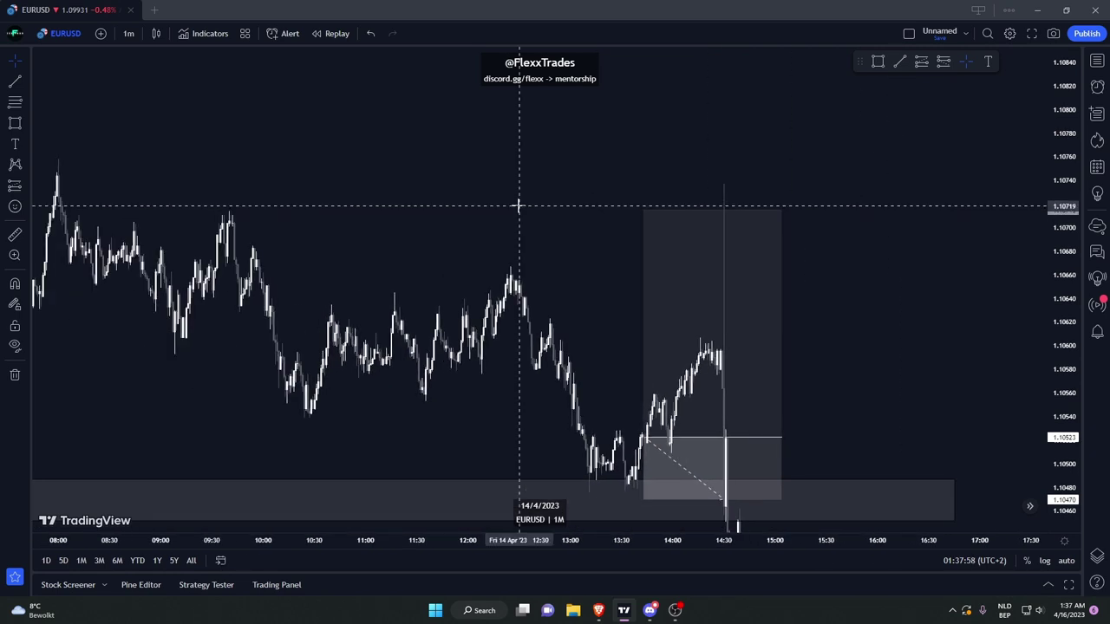
mouse_move(810, 211)
left_mouse_down()
mouse_move(806, 157)
mouse_move(800, 211)
left_mouse_up()
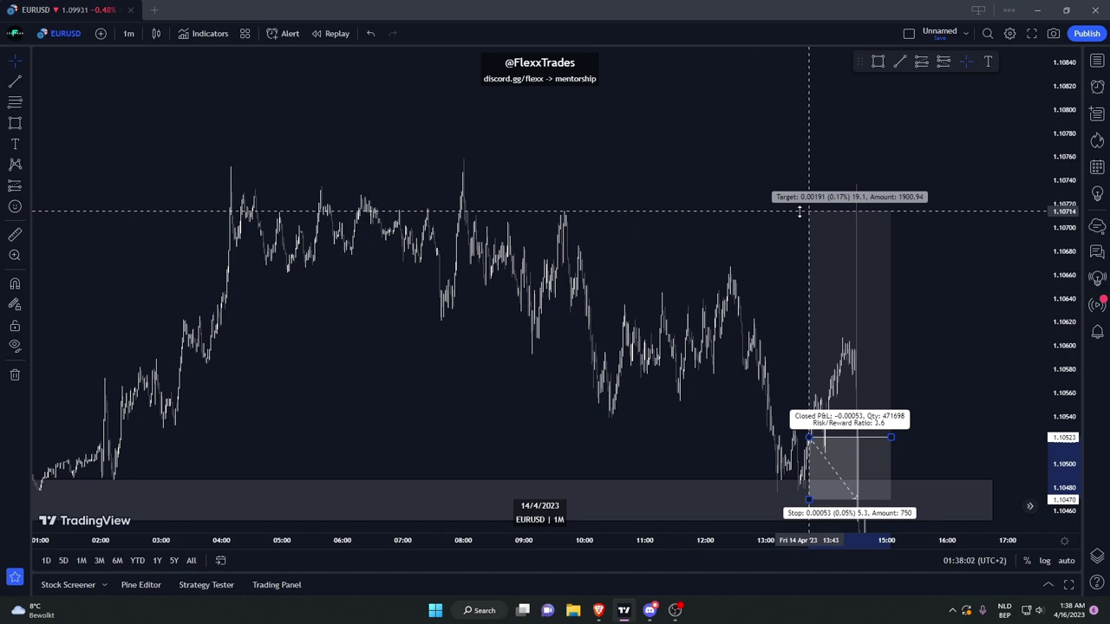
left_click_drag(716, 252, 700, 217)
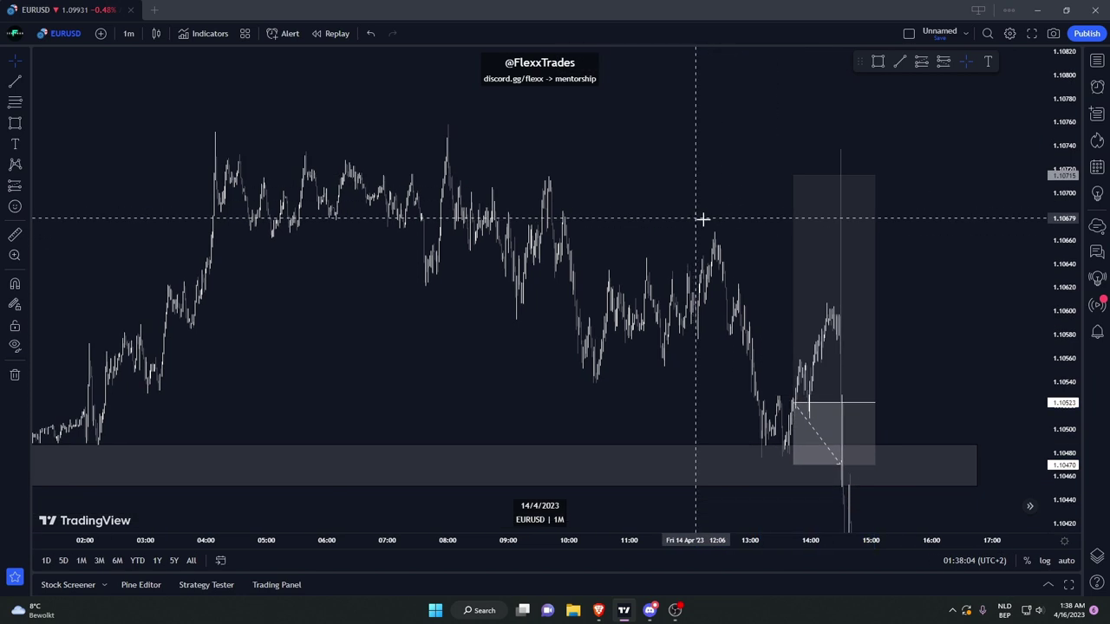
left_click(805, 257)
key("Delete")
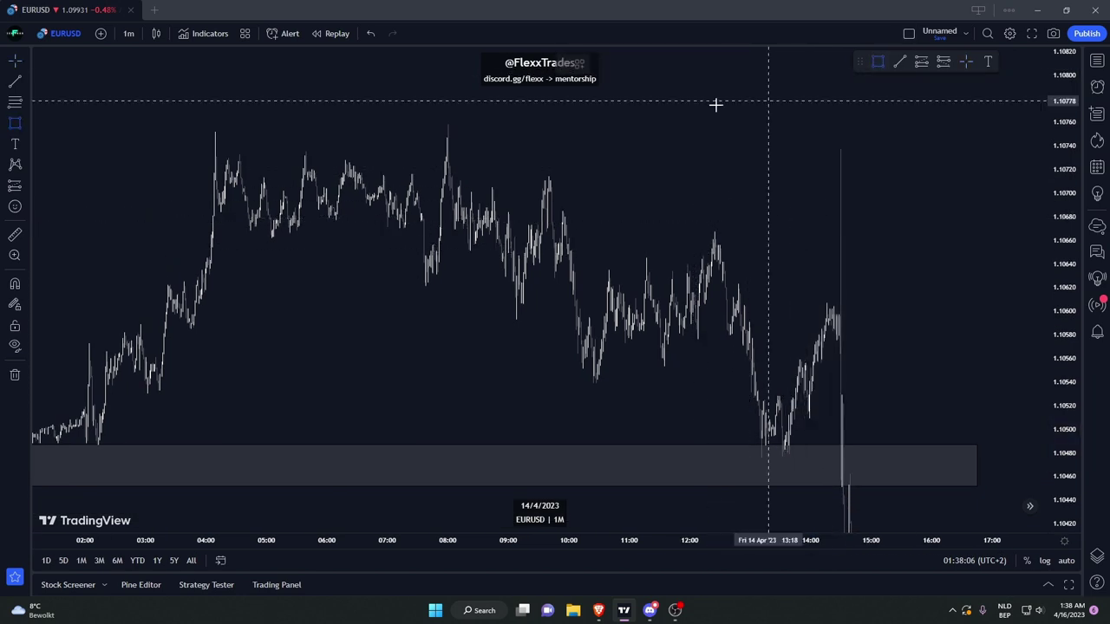
Draw a rectangle at about 1.1073 to 1.1075 from the 08:00 high on 14 April to just past the 14:30 spike.
mouse_move(447, 139)
left_mouse_down()
mouse_move(859, 168)
mouse_move(862, 156)
left_mouse_up()
mouse_move(701, 243)
left_mouse_down()
mouse_move(889, 250)
mouse_move(657, 189)
left_mouse_up()
scroll(890, 251, "up", 1)
scroll(775, 216, "down", 3)
scroll(537, 166, "up", 4)
left_click_drag(540, 179, 650, 212)
scroll(650, 211, "up", 1)
scroll(650, 211, "down", 2)
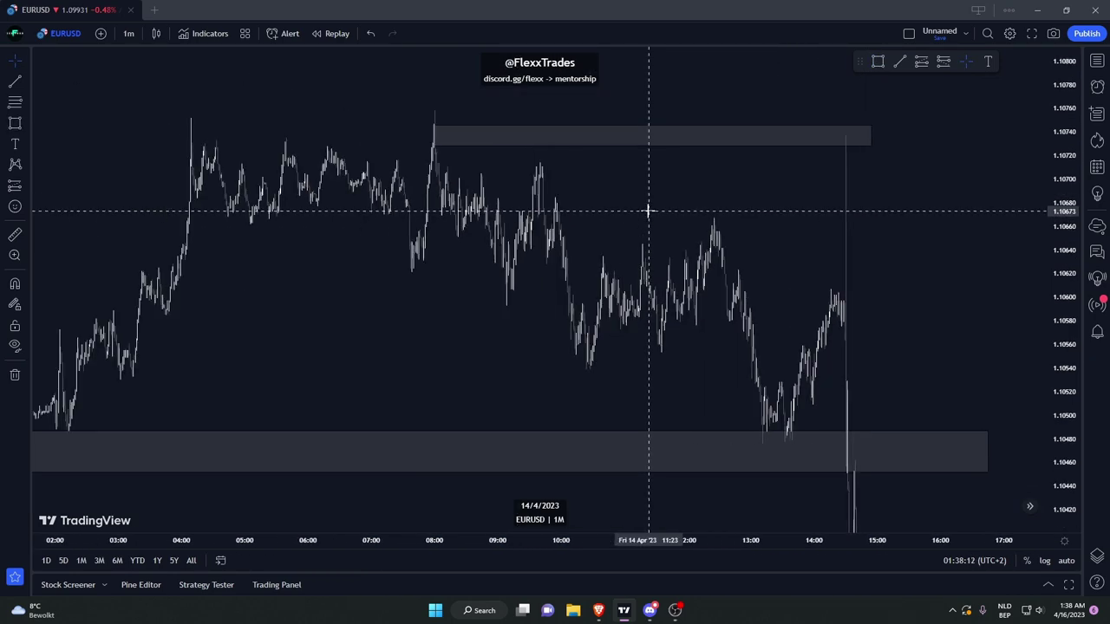
Switch to the 30-minute interval, reset the chart view and examine the marked zones.
left_click(128, 33)
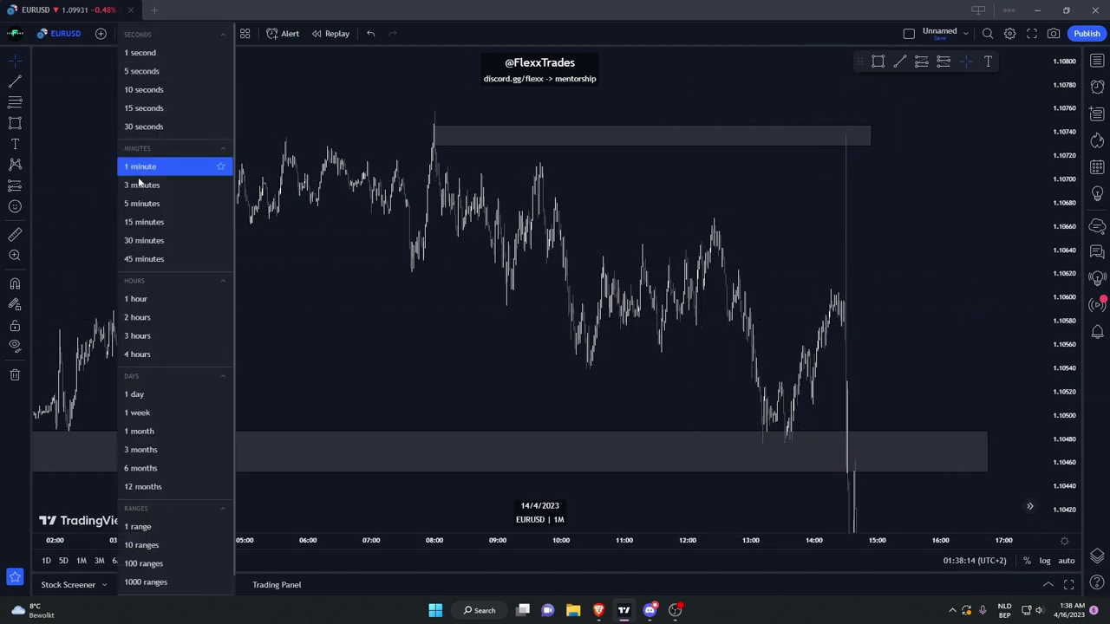
left_click(148, 240)
right_click(732, 251)
left_click(768, 262)
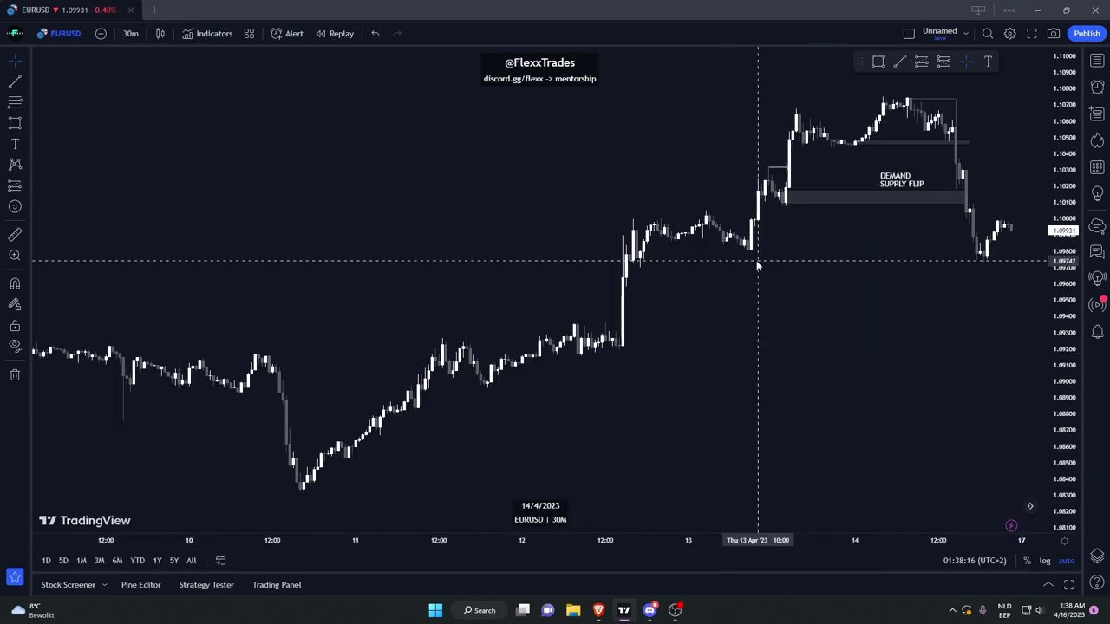
scroll(771, 259, "up", 4)
scroll(776, 252, "down", 2)
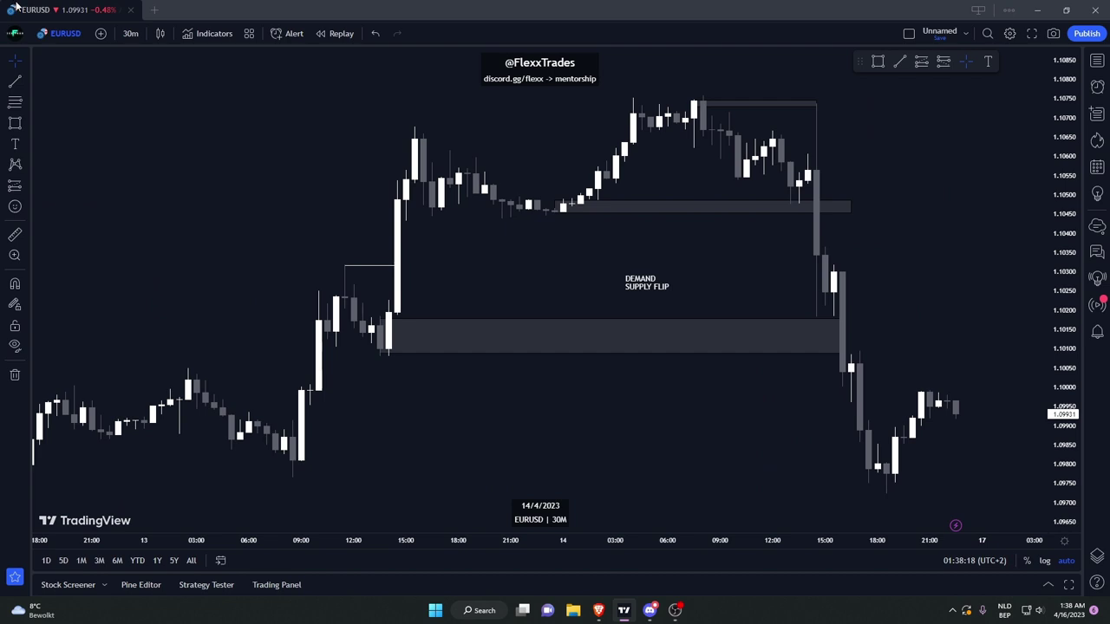
Switch back to the 15-minute interval and review the 14 April supply and demand zones.
left_click(128, 33)
left_click(175, 221)
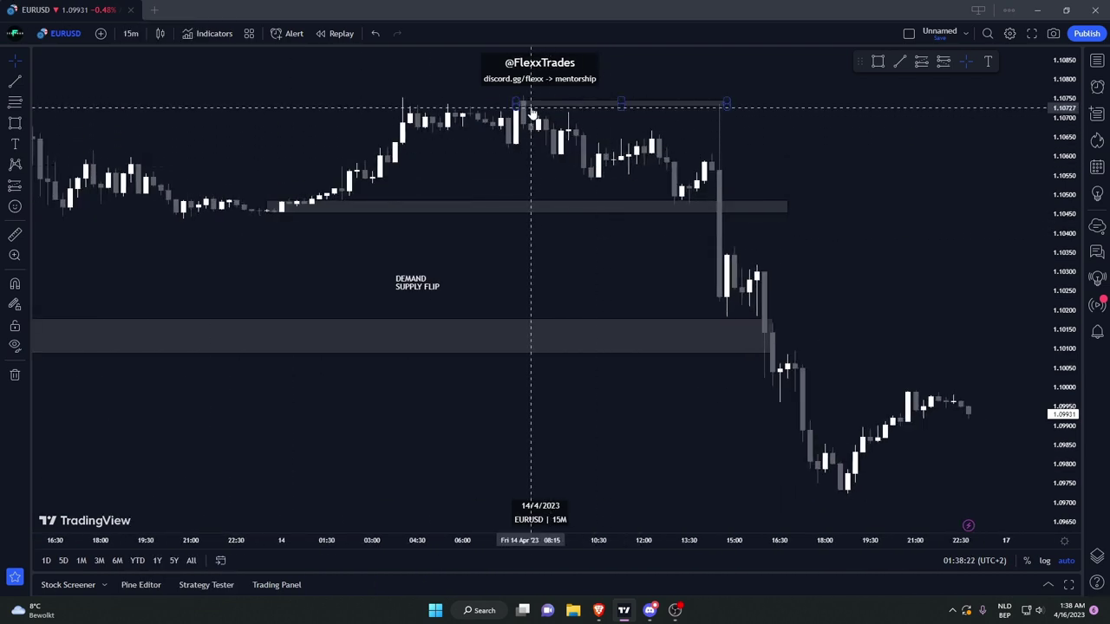
scroll(455, 205, "down", 2)
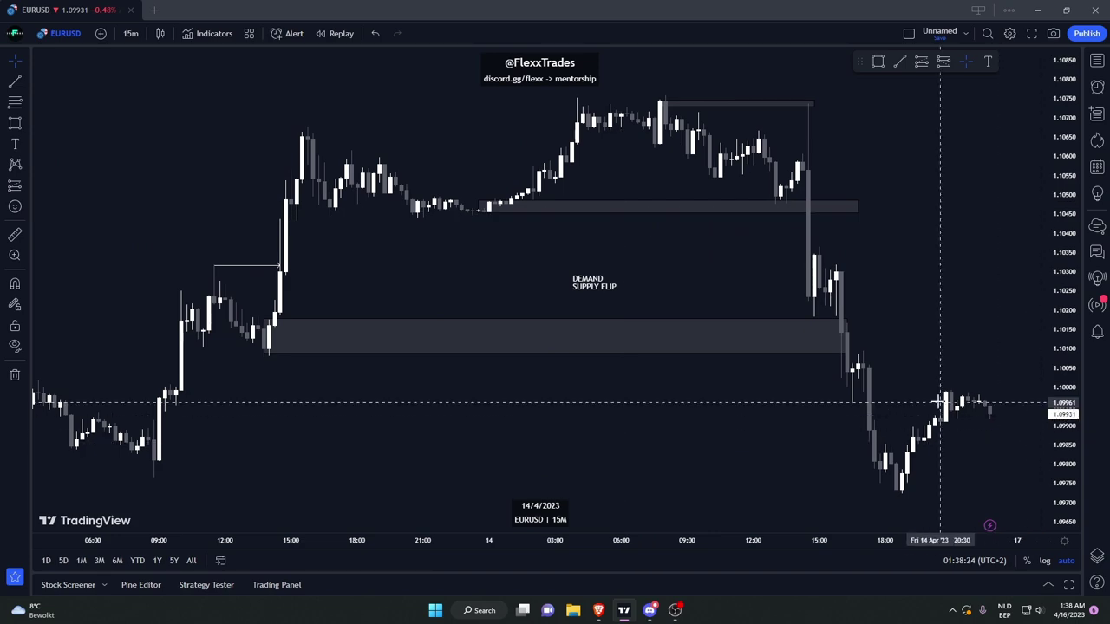
scroll(936, 396, "down", 2)
Draw a rectangle at about 1.0885 to 1.0896 from the 6 April afternoon low and extend it to about 18:00 on 10 April.
left_click_drag(304, 406, 737, 380)
left_click_drag(442, 361, 789, 368)
scroll(737, 370, "down", 6)
left_click_drag(552, 370, 691, 374)
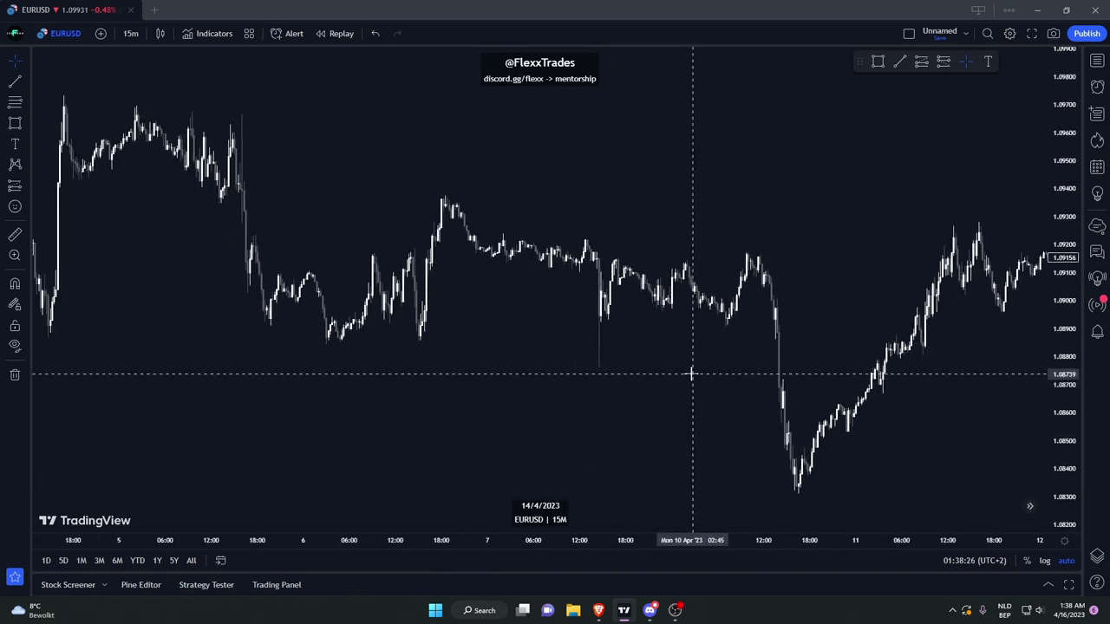
scroll(681, 372, "down", 4)
left_click_drag(551, 351, 664, 365)
scroll(614, 362, "up", 4)
scroll(875, 367, "right", 8)
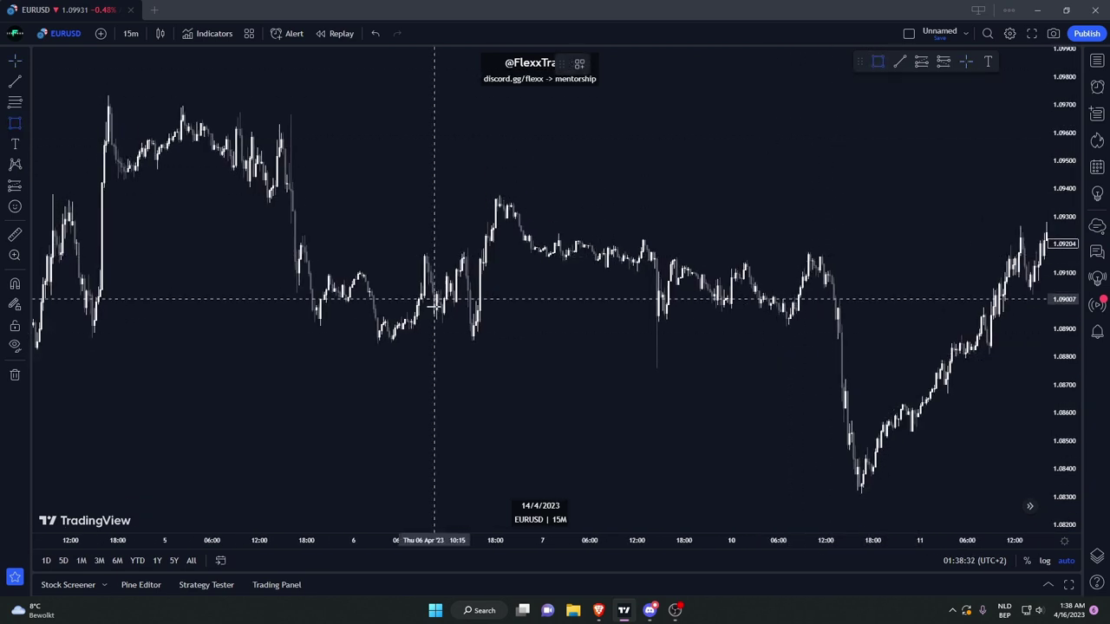
left_click(480, 341)
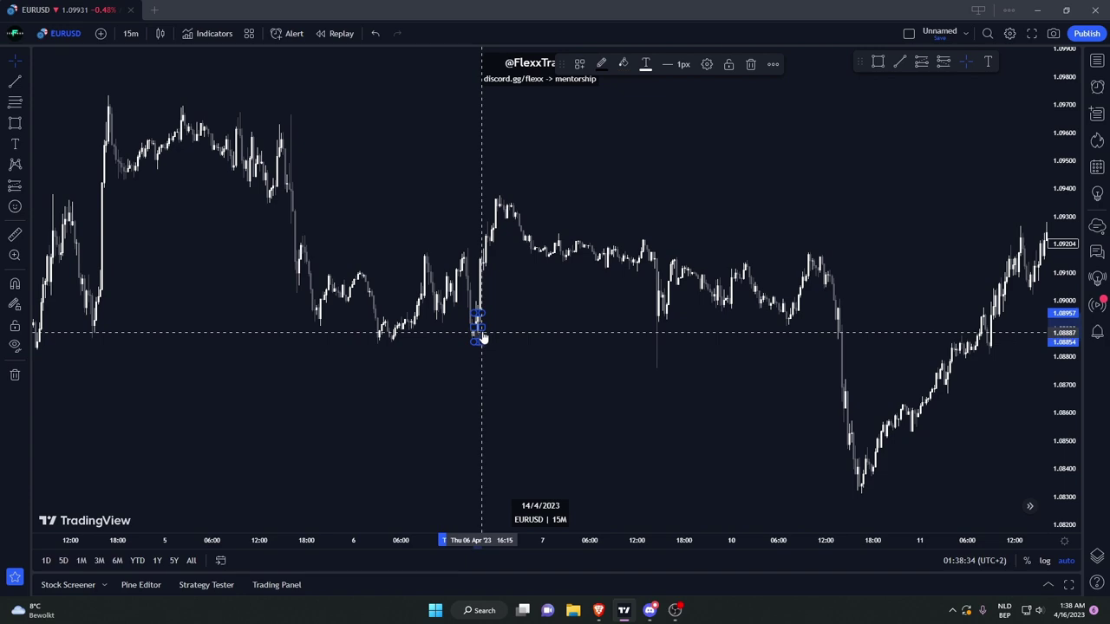
left_click_drag(484, 327, 879, 351)
left_click_drag(862, 380, 619, 364)
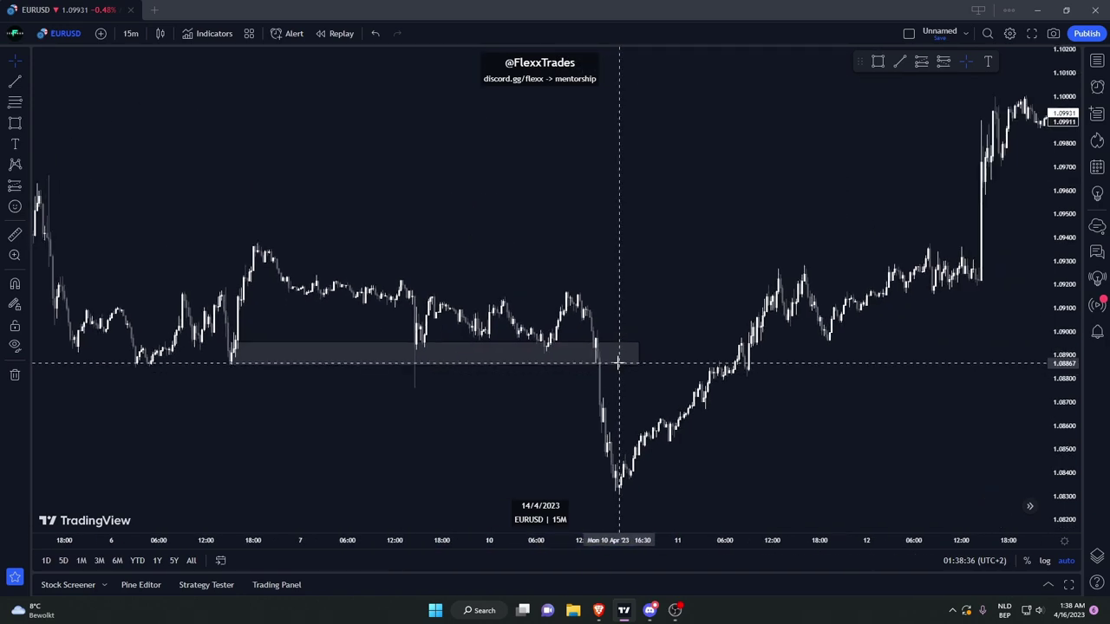
Examine the price action before and after the 6 to 10 April zone.
scroll(607, 363, "down", 4)
left_click_drag(336, 326, 727, 320)
scroll(530, 344, "right", 5)
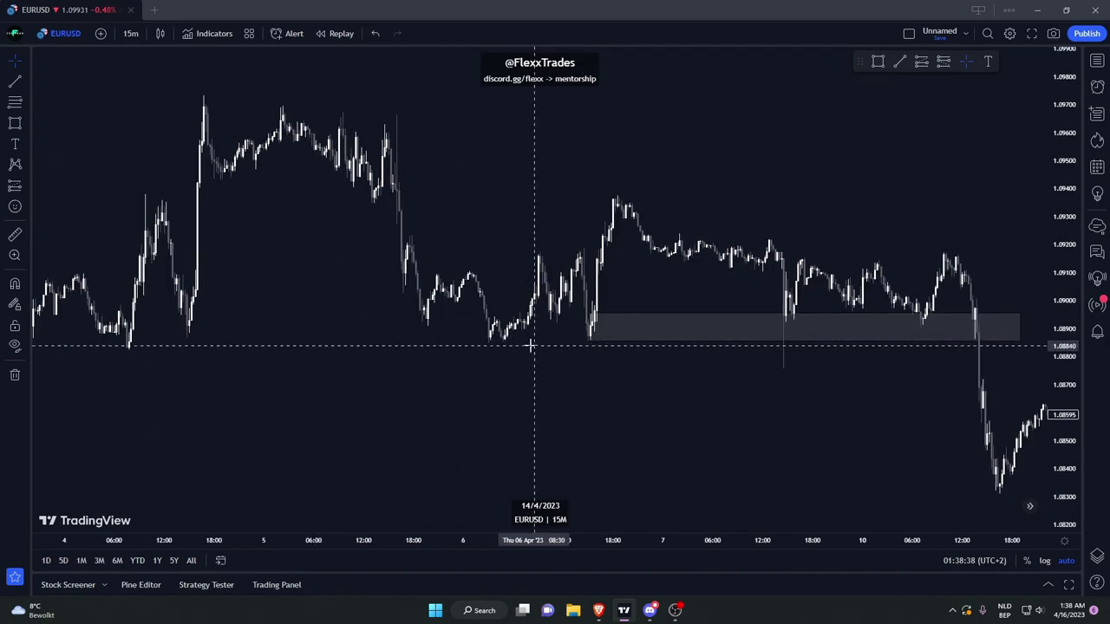
left_click_drag(857, 273, 699, 245)
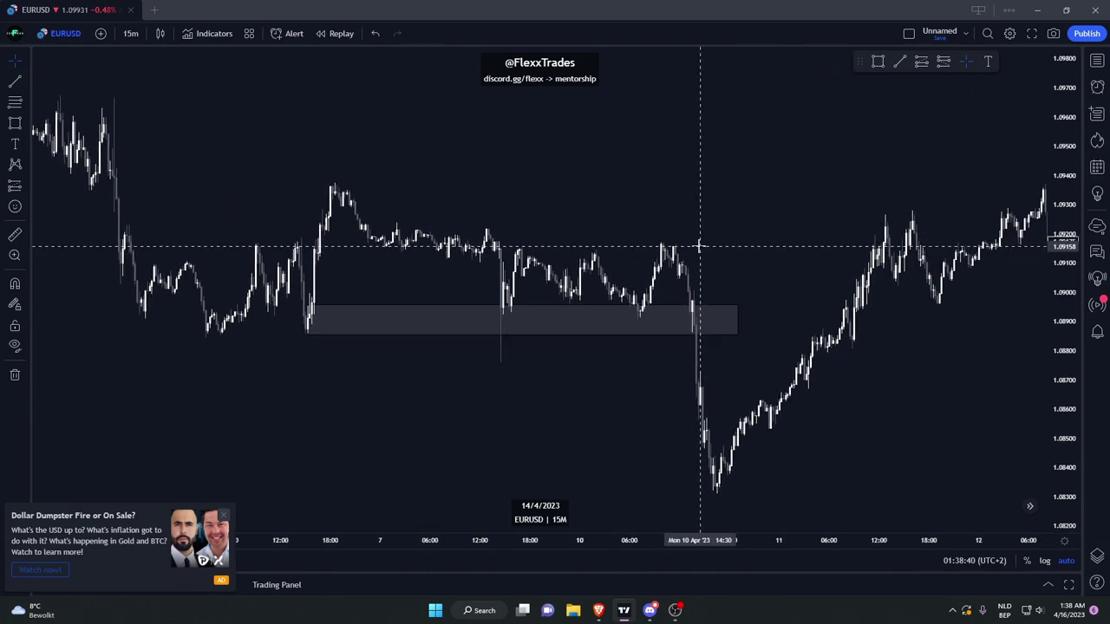
scroll(698, 246, "up", 3)
scroll(699, 245, "down", 5)
left_click_drag(382, 225, 614, 253)
Draw a rectangle at about 1.0760 to 1.0770 from the 22 March morning low to the 24 March drop.
scroll(393, 249, "left", 10)
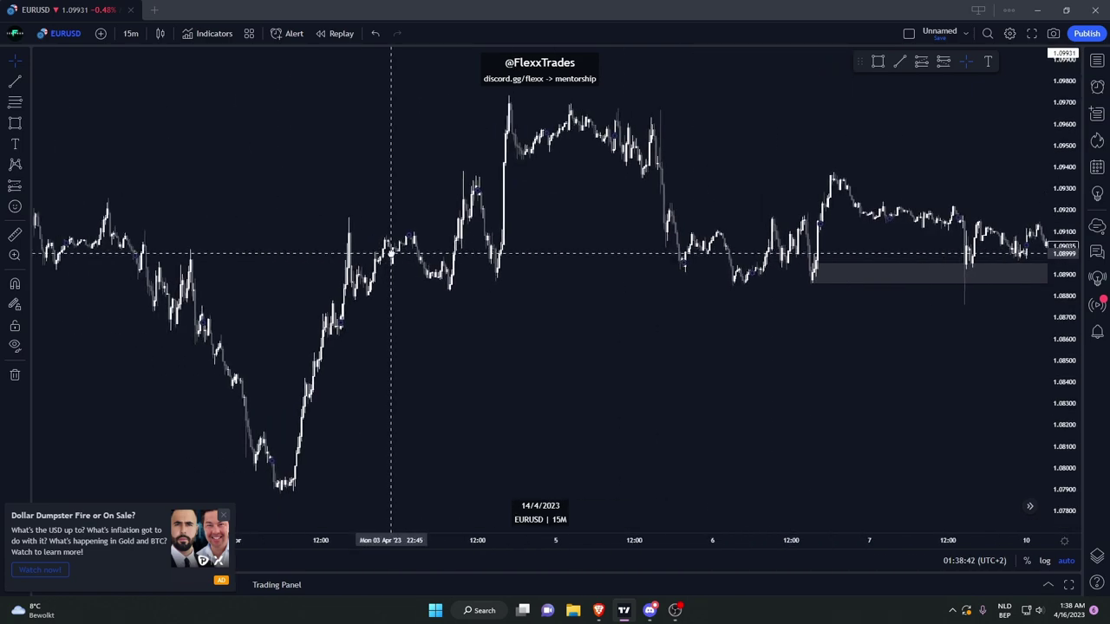
scroll(478, 275, "left", 10)
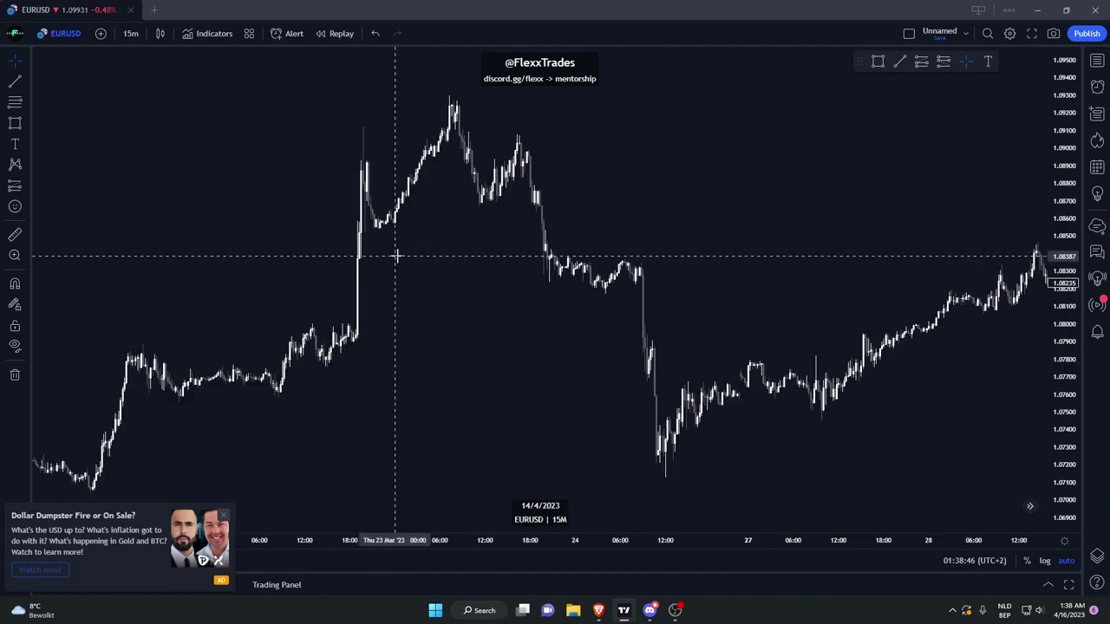
left_click_drag(396, 256, 404, 256)
scroll(409, 256, "down", 1)
scroll(409, 255, "up", 1)
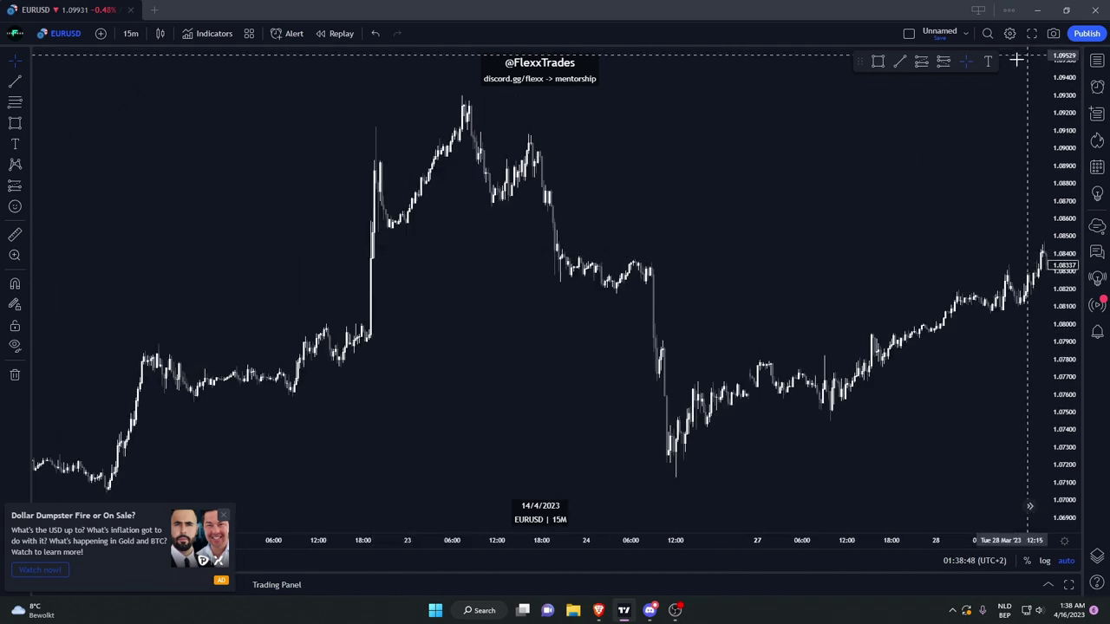
left_click(878, 63)
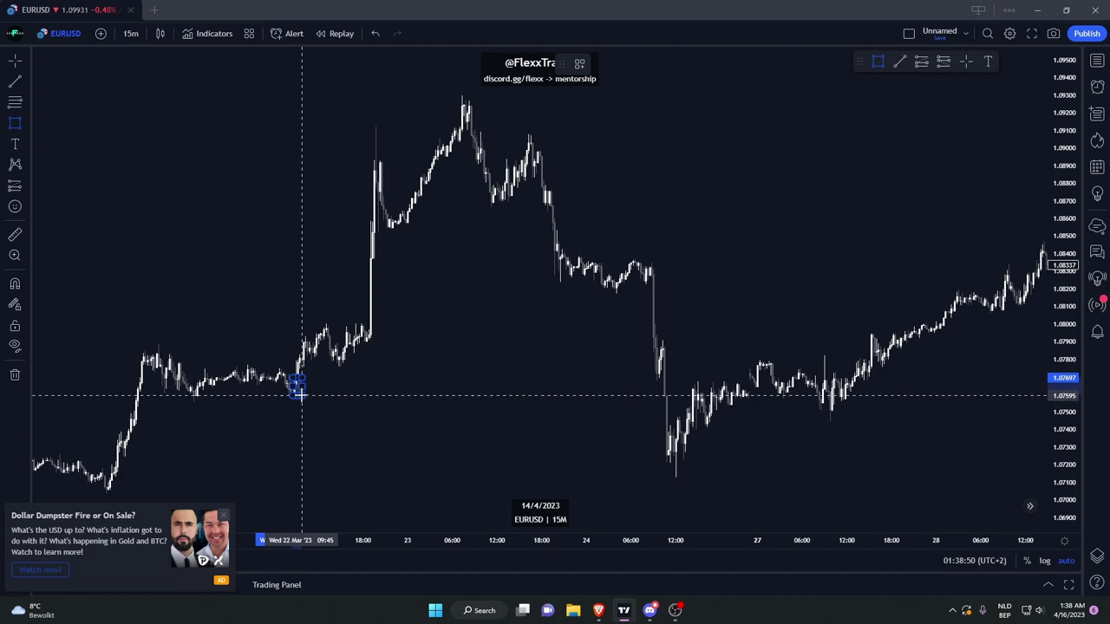
mouse_move(299, 394)
left_mouse_down()
mouse_move(718, 379)
mouse_move(669, 378)
left_mouse_up()
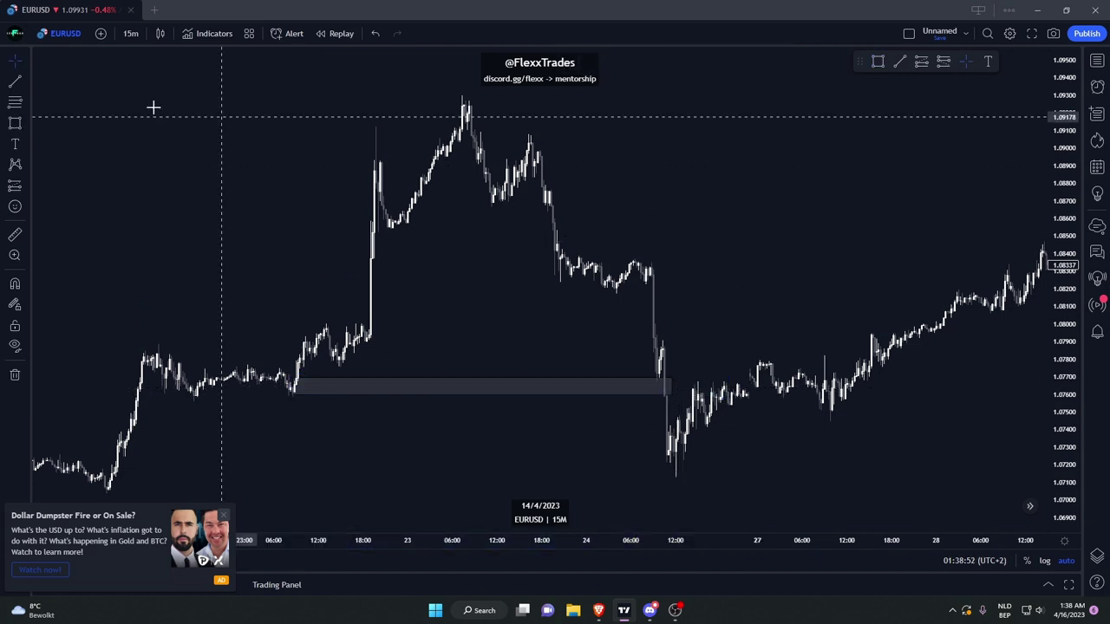
Brush a freehand path from the zone's end through the 24 March low, up to about 1.0783 and down to about 1.0745 on 27 March.
left_click(27, 110)
left_click(24, 127)
left_click(27, 125)
left_click(40, 124)
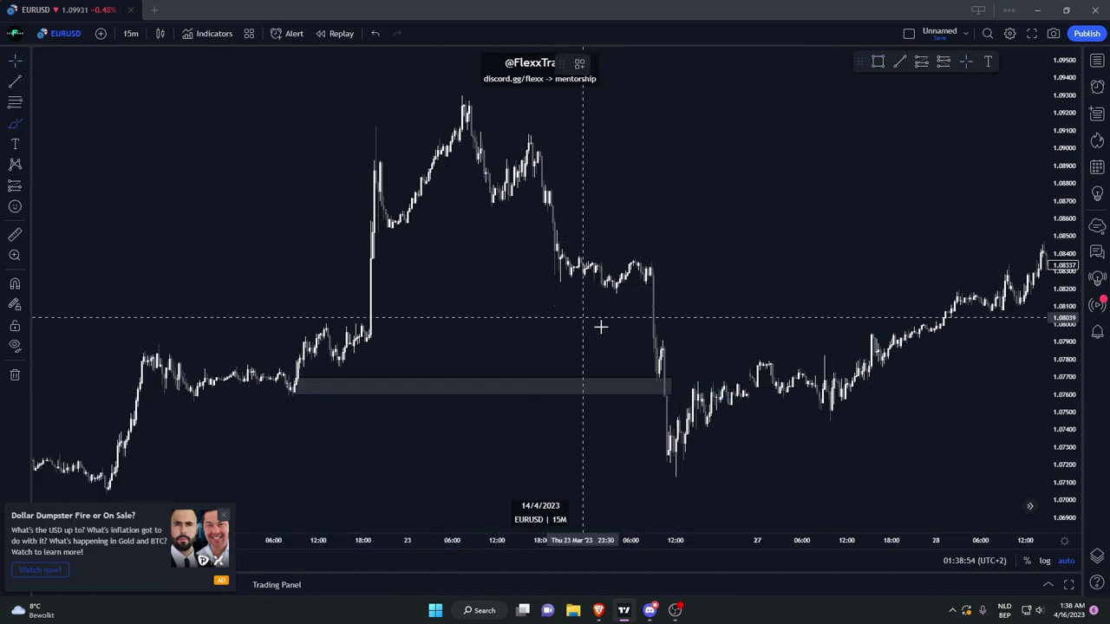
mouse_move(646, 384)
left_mouse_down()
mouse_move(659, 353)
mouse_move(665, 470)
mouse_move(720, 383)
left_mouse_up()
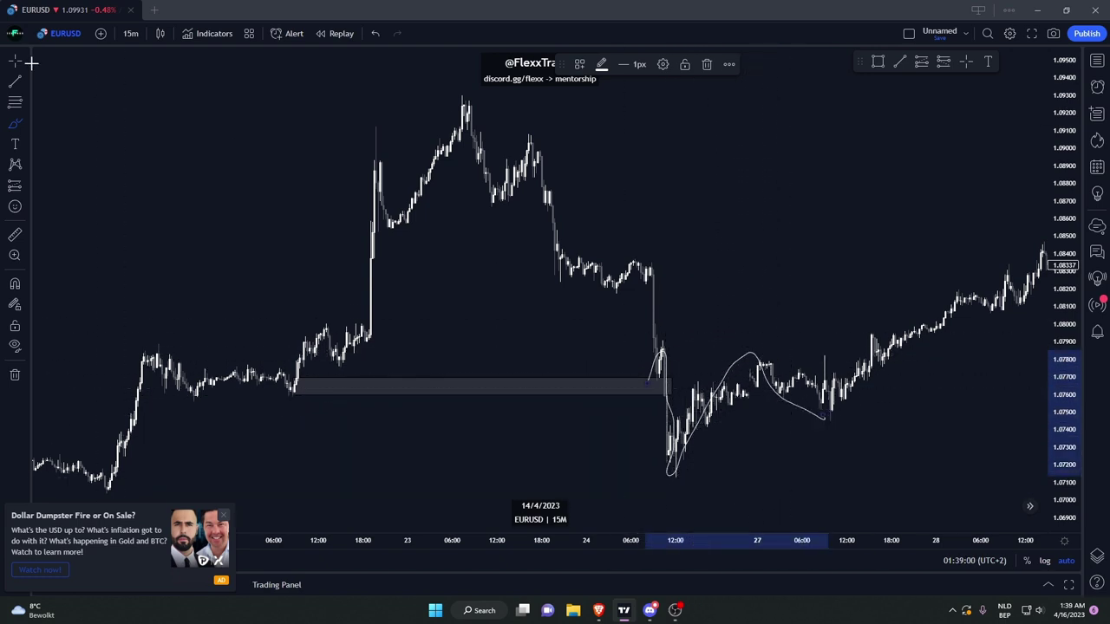
Try a short position on 27 March with entry about 1.0774, stop about 1.0782 and target about 1.0744, and delete it.
left_click(943, 62)
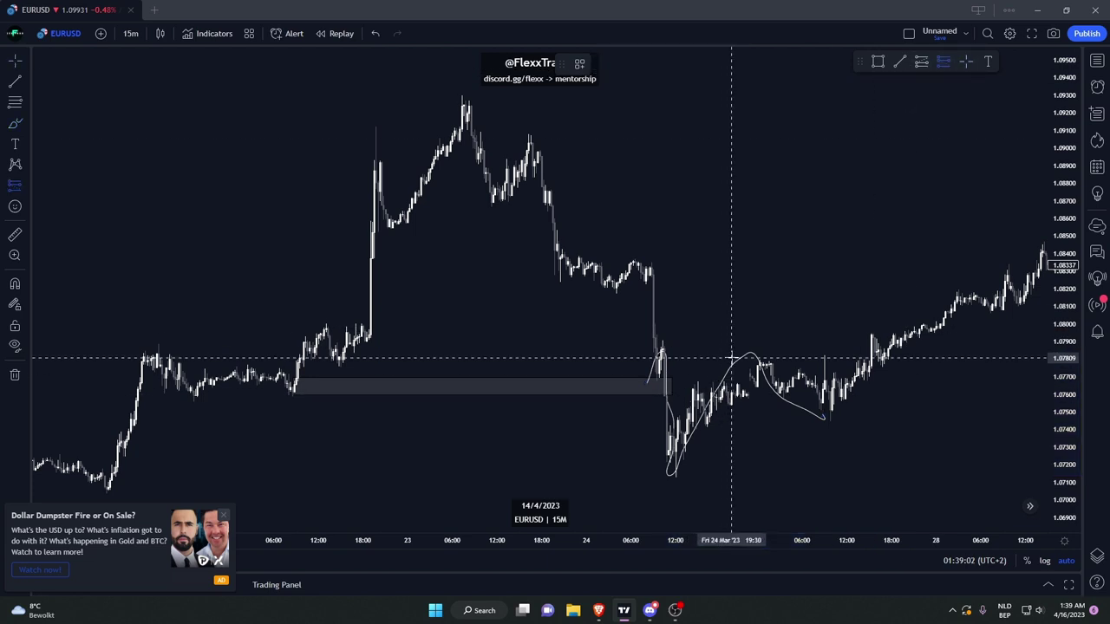
left_click(730, 358)
left_click_drag(732, 286, 721, 322)
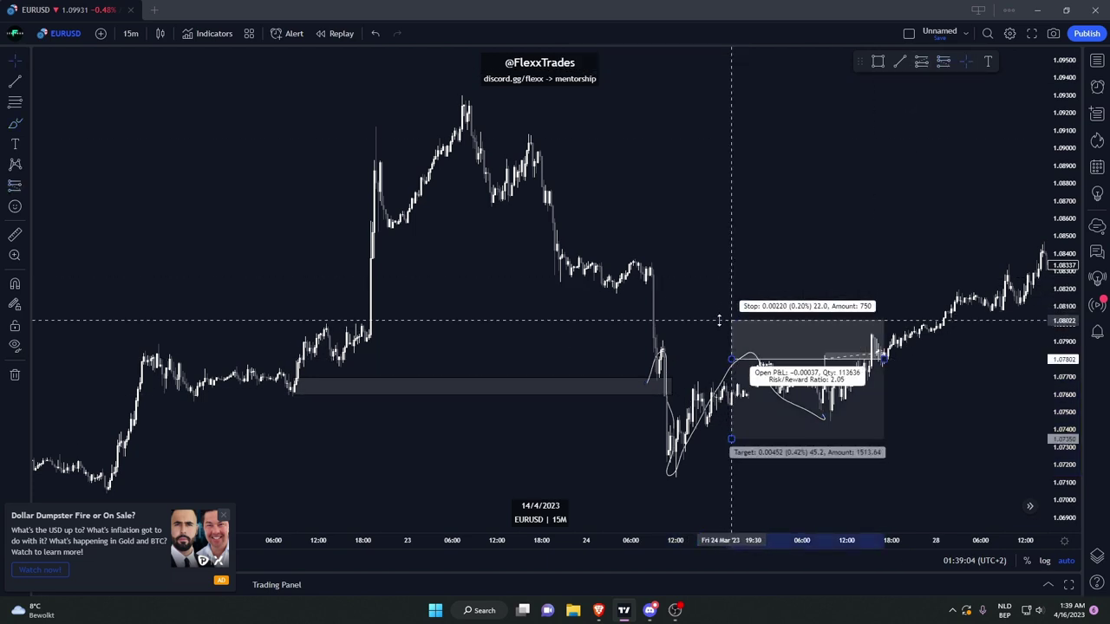
left_click_drag(732, 438, 725, 423)
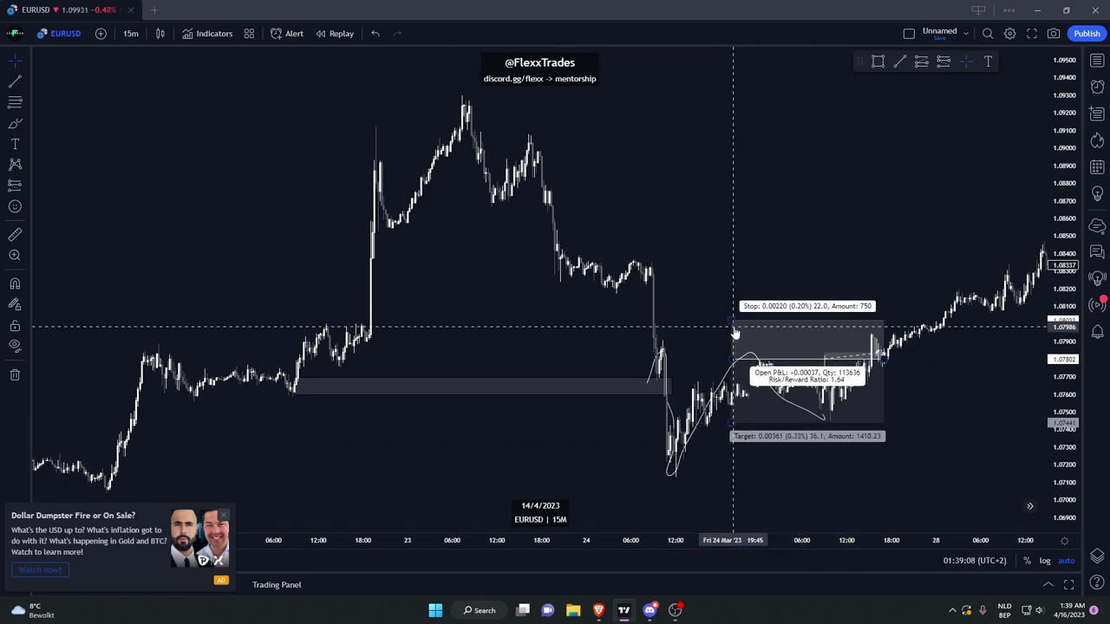
mouse_move(727, 319)
left_mouse_down()
mouse_move(731, 348)
mouse_move(778, 356)
left_mouse_up()
left_click(754, 341)
left_click(774, 377)
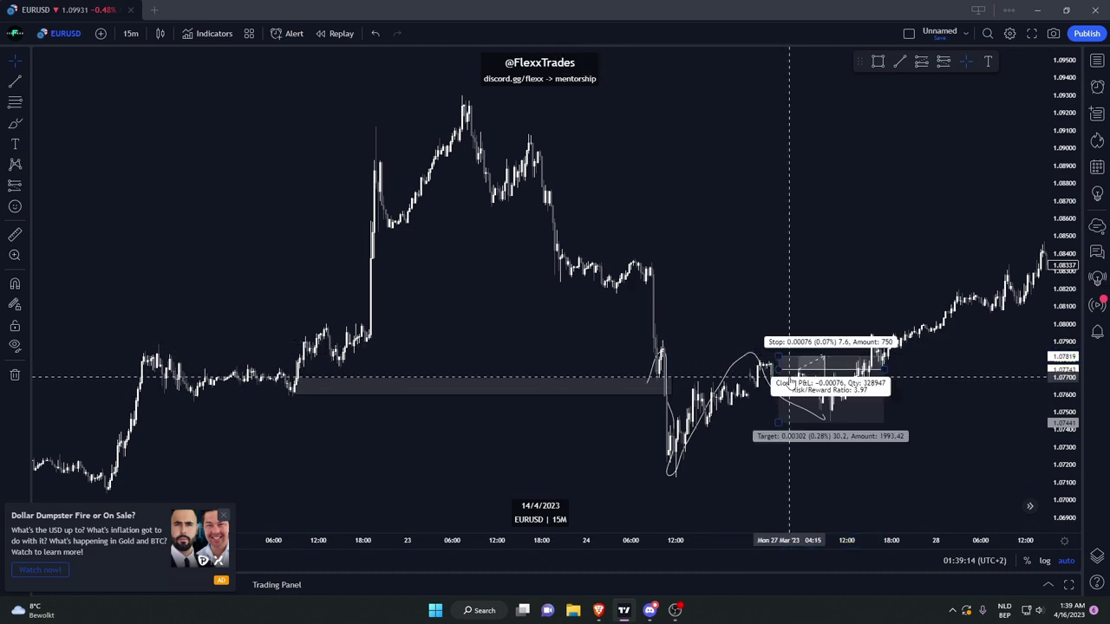
key("Delete")
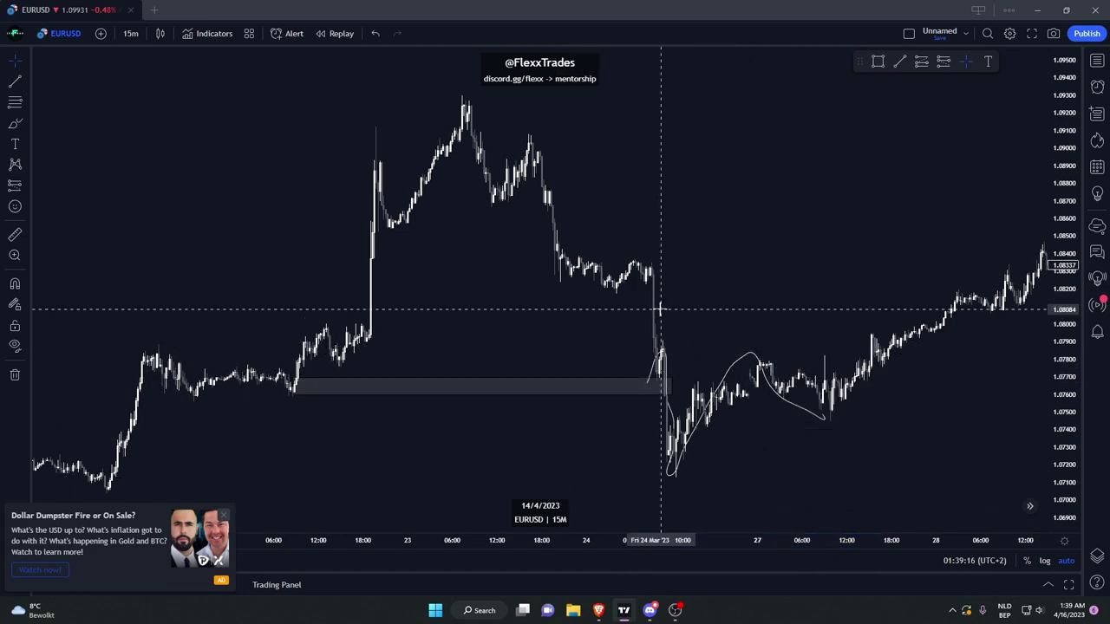
Switch to the 1-minute interval and extend the 1.0885 to 1.0896 zone to about 02:11 on 11 April.
type("1")
key("Return")
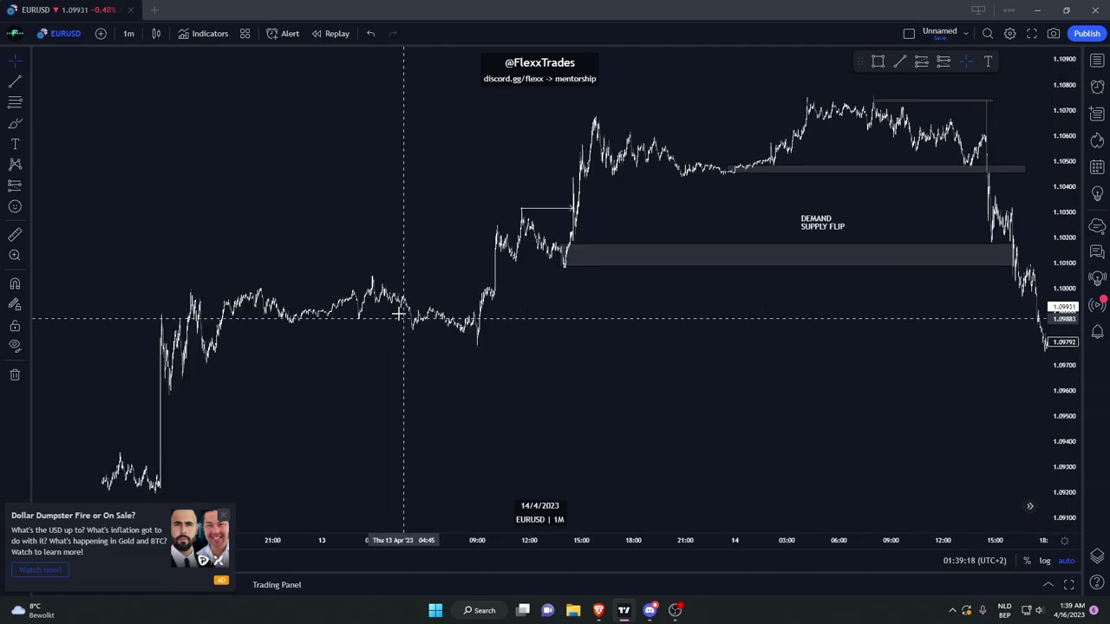
left_click_drag(401, 316, 1093, 426)
left_click_drag(400, 369, 767, 358)
left_click_drag(260, 364, 722, 364)
scroll(540, 365, "up", 5)
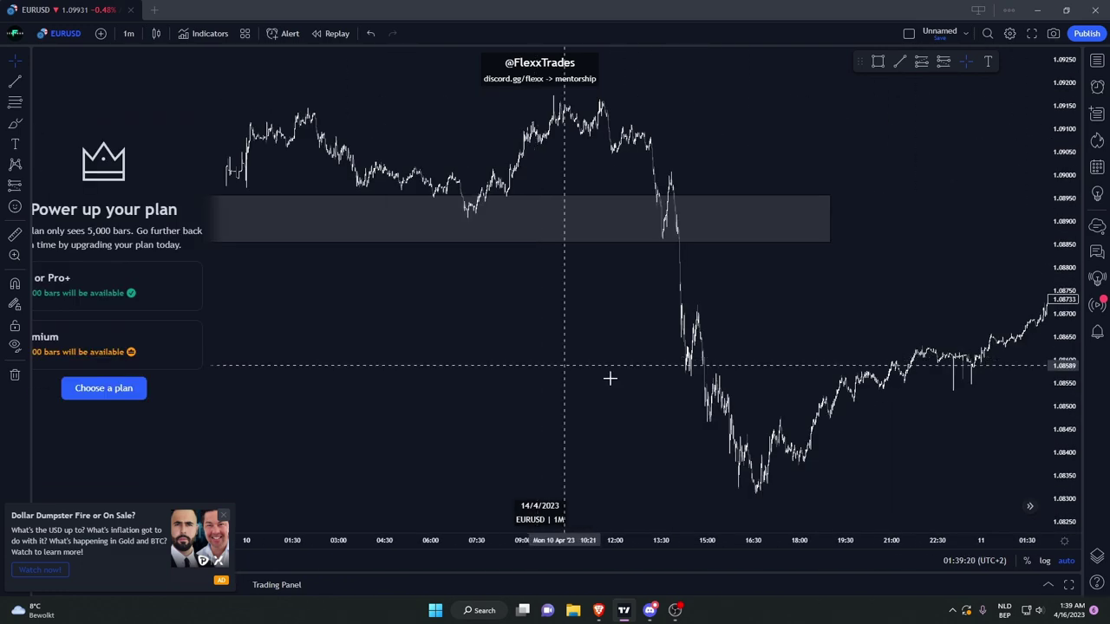
scroll(713, 411, "up", 5)
left_click_drag(564, 364, 409, 404)
left_click_drag(683, 374, 392, 375)
scroll(485, 380, "down", 5)
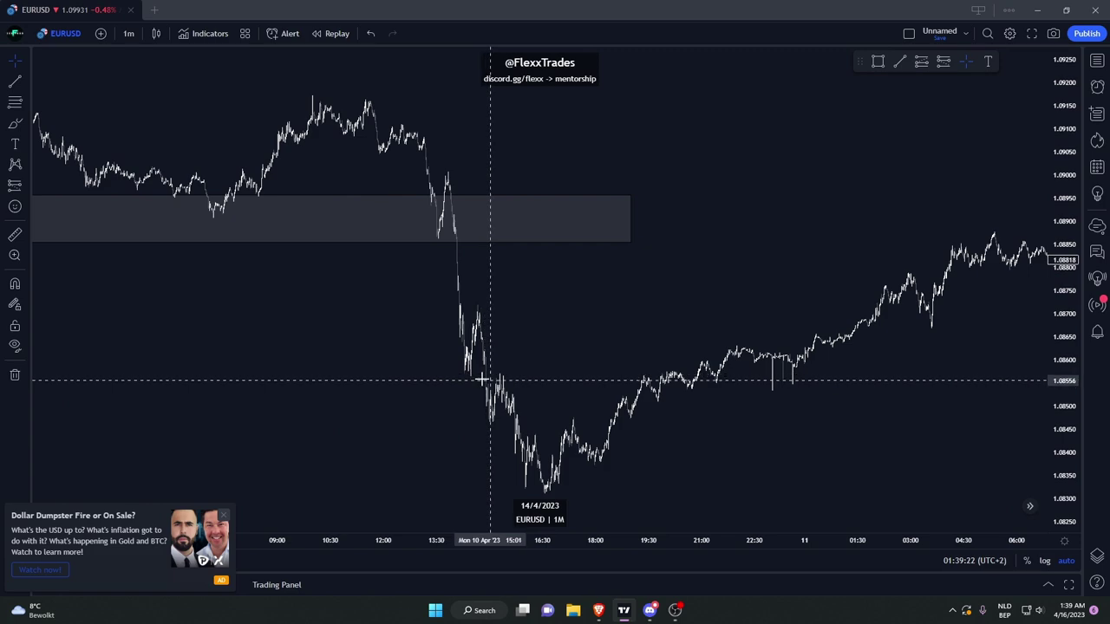
scroll(381, 377, "down", 3)
left_click_drag(570, 248, 754, 267)
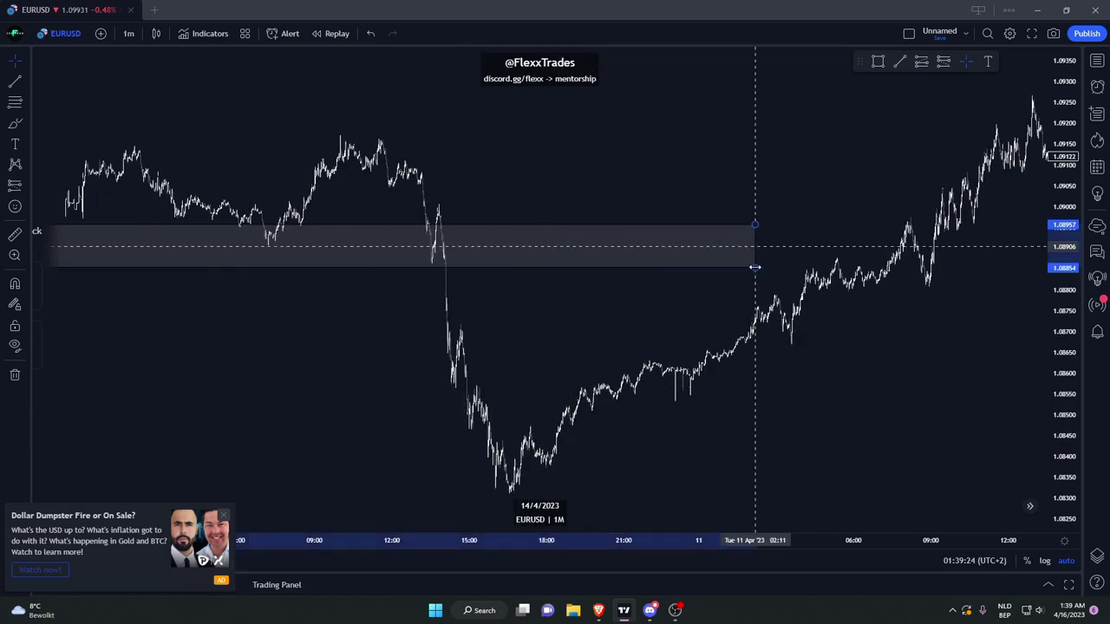
Draw a horizontal arrow at about 1.0886 from the 13:30 low to the break near 14:00 on 10 April.
scroll(381, 364, "up", 4)
left_click_drag(382, 364, 867, 408)
scroll(552, 434, "up", 6)
left_click_drag(552, 434, 768, 445)
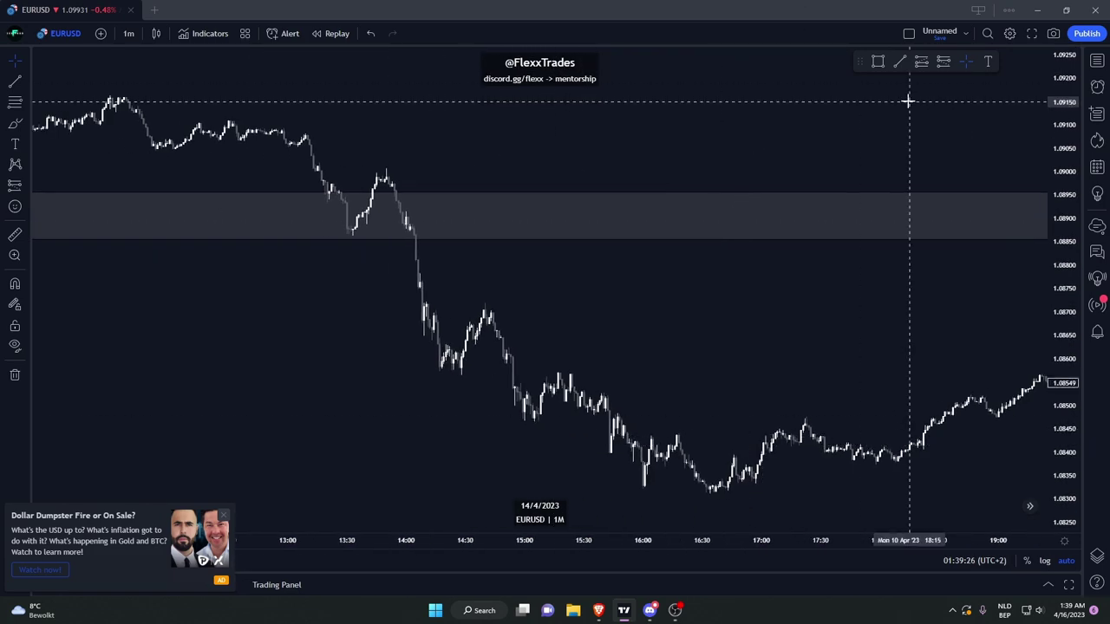
scroll(428, 234, "down", 1)
left_click_drag(485, 239, 529, 238)
Draw a rectangle at about 1.0896 to 1.0902 from the 13:46 high on 10 April and extend it to about 08:24 on 11 April.
scroll(626, 263, "down", 1)
left_click(877, 62)
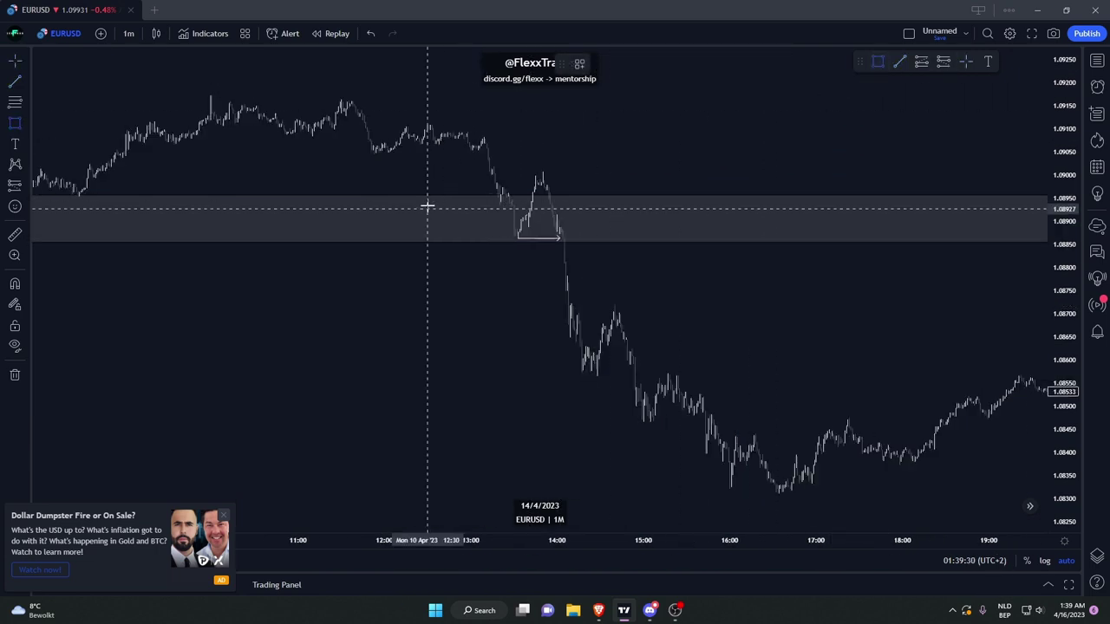
left_click(537, 168)
left_click(619, 195)
left_click_drag(655, 319, 228, 324)
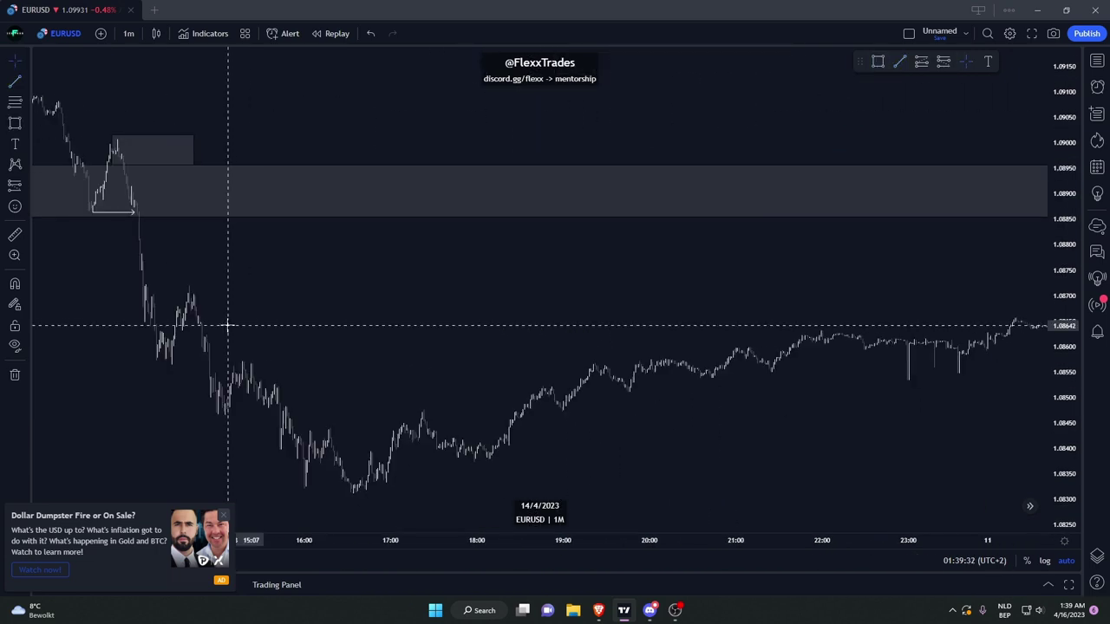
scroll(607, 304, "down", 8)
left_click_drag(664, 304, 241, 303)
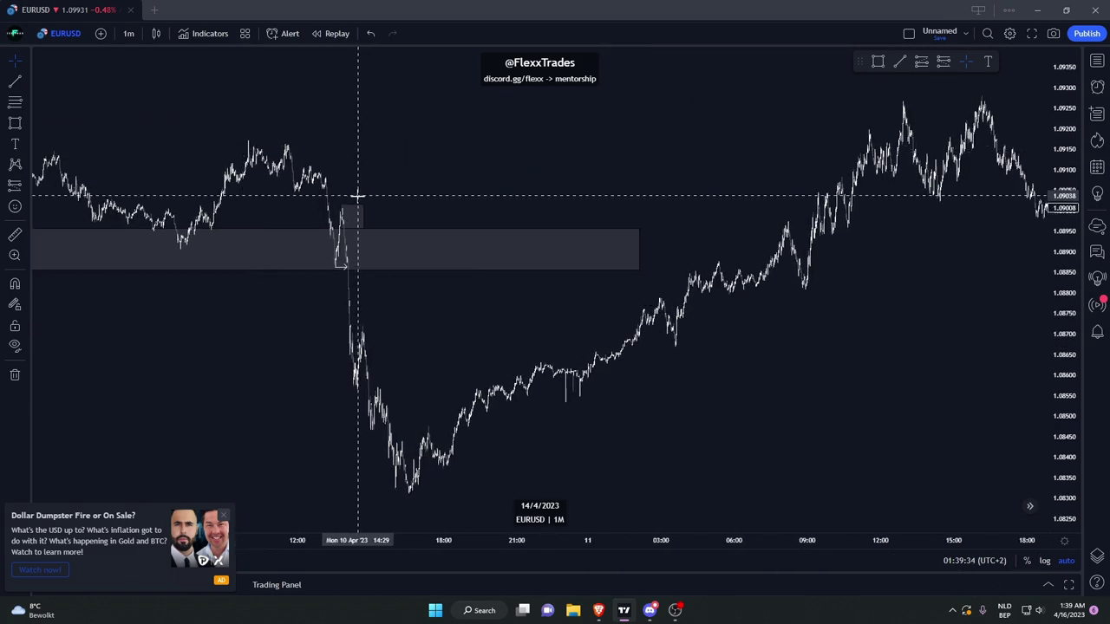
left_click_drag(366, 215, 789, 218)
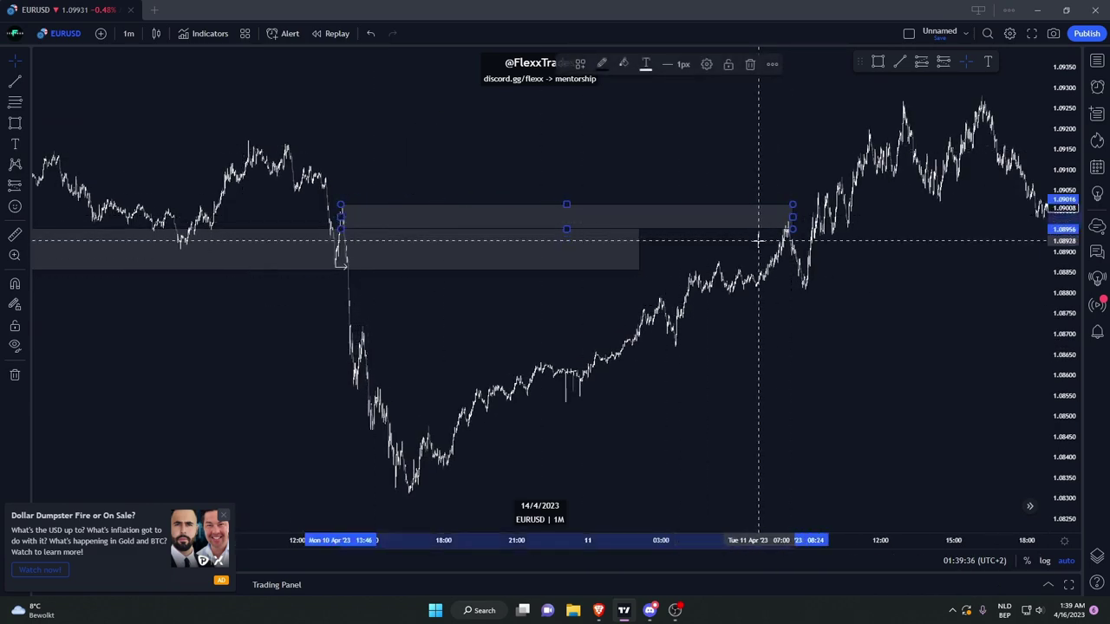
Place a short position with entry at about 1.0893 at 08:29 on 11 April, just after the reaction from the supply zone.
scroll(558, 347, "up", 5)
left_click_drag(517, 353, 827, 367)
scroll(827, 366, "up", 4)
left_click_drag(724, 375, 784, 378)
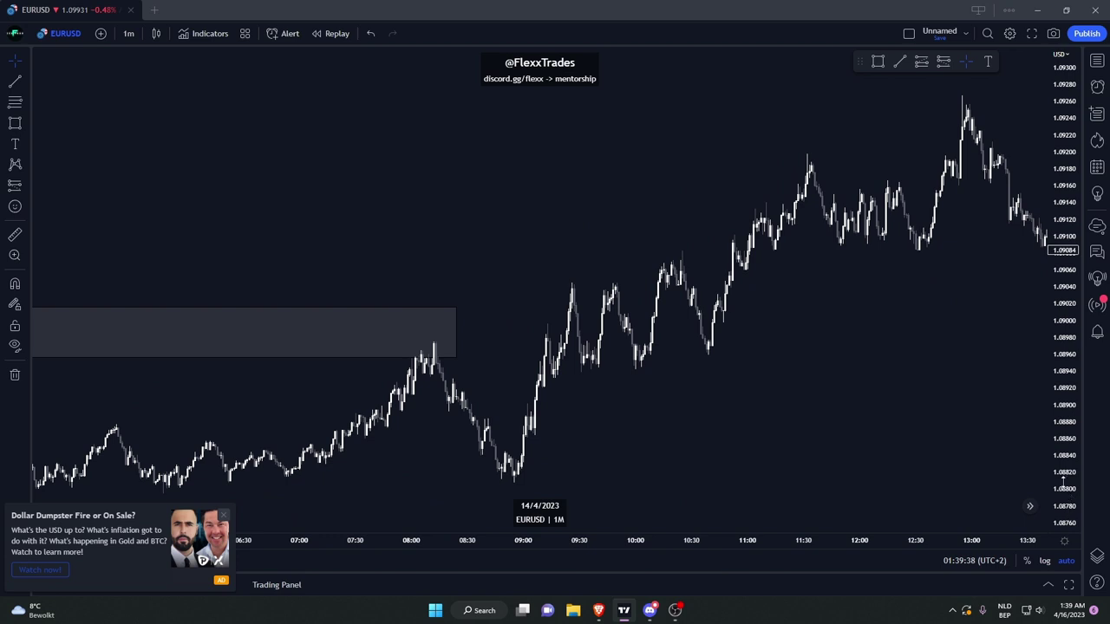
left_click_drag(1068, 512, 1068, 357)
left_click_drag(789, 509, 806, 313)
scroll(794, 373, "down", 3)
left_click_drag(792, 376, 792, 324)
scroll(771, 318, "up", 2)
left_click_drag(728, 312, 754, 303)
left_click(942, 60)
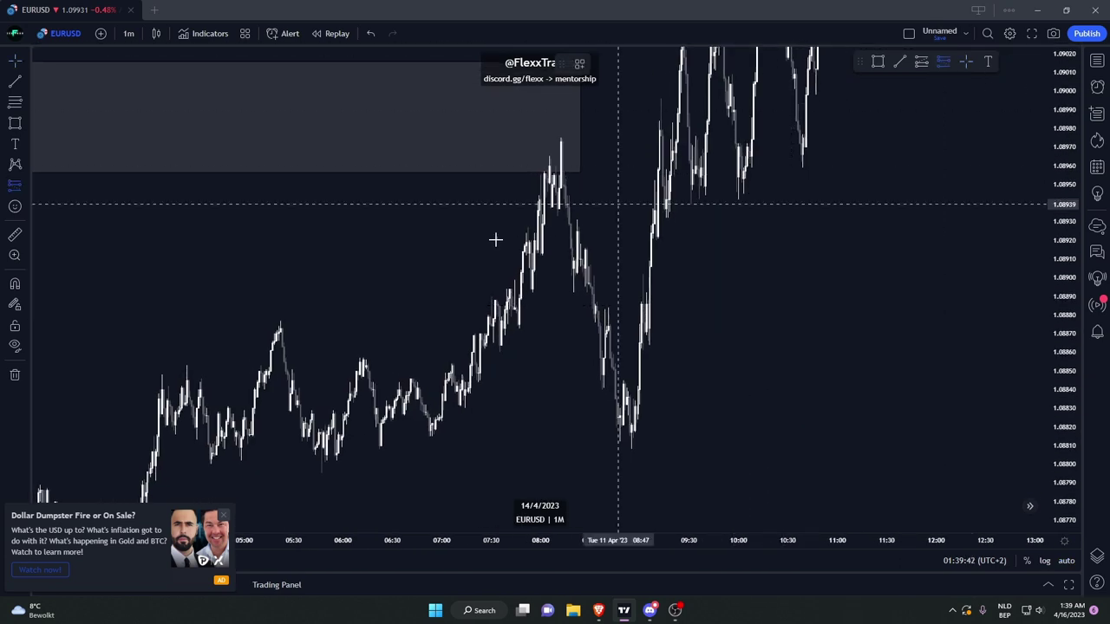
left_click(598, 216)
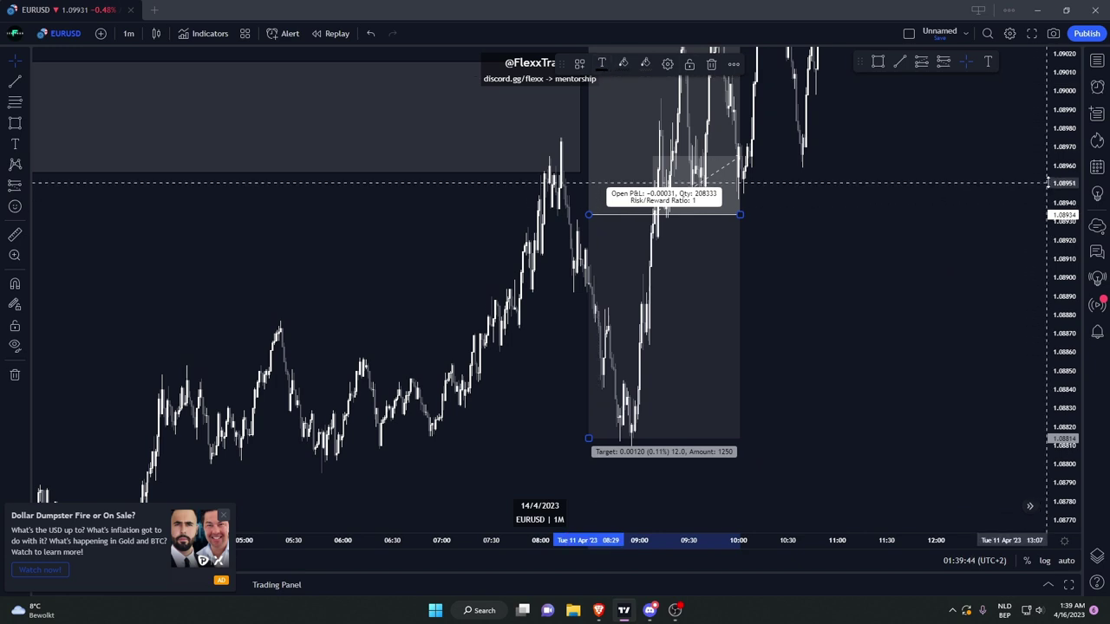
Set the short position's stop to about 1.0898 and its target to about 1.0881.
left_click_drag(1057, 180, 1055, 246)
left_click_drag(1031, 160, 1027, 227)
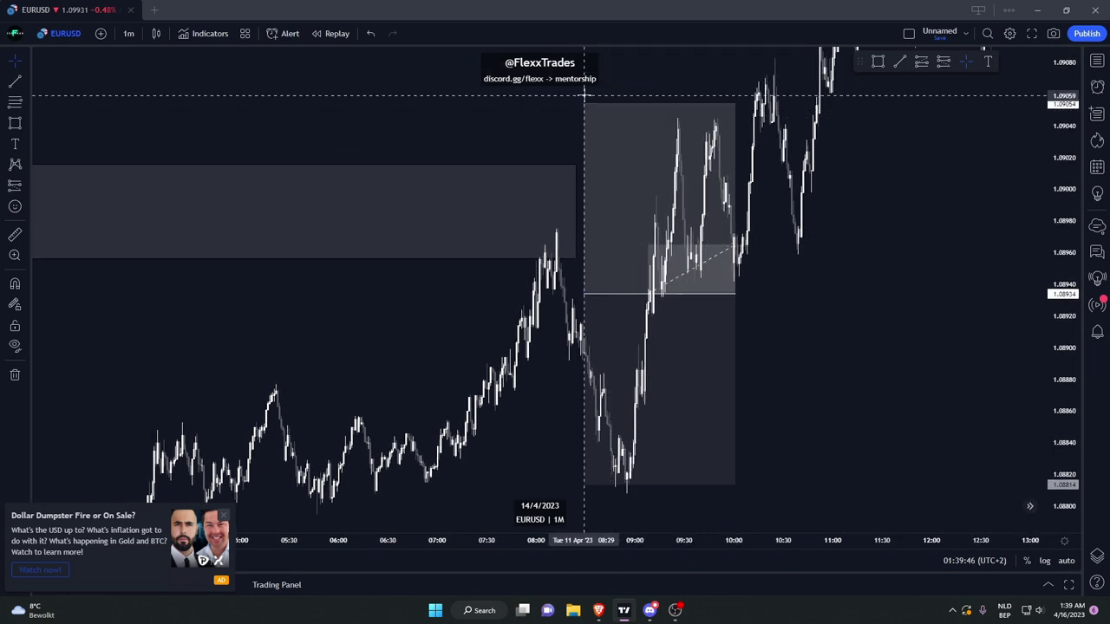
left_click_drag(584, 101, 579, 219)
left_click_drag(498, 384, 508, 280)
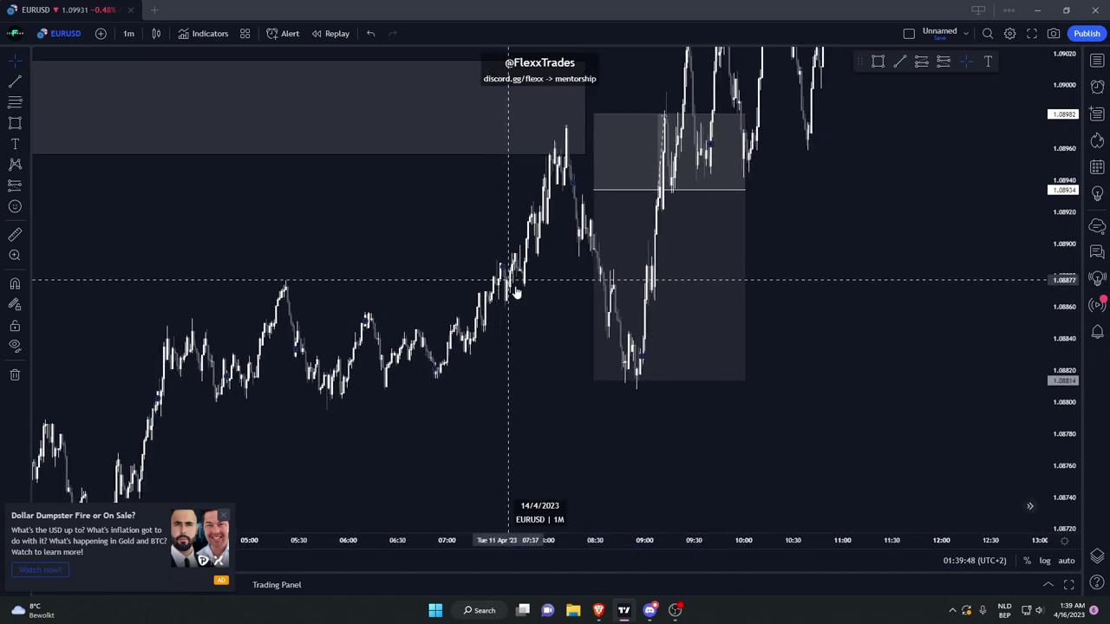
left_click_drag(585, 380, 586, 388)
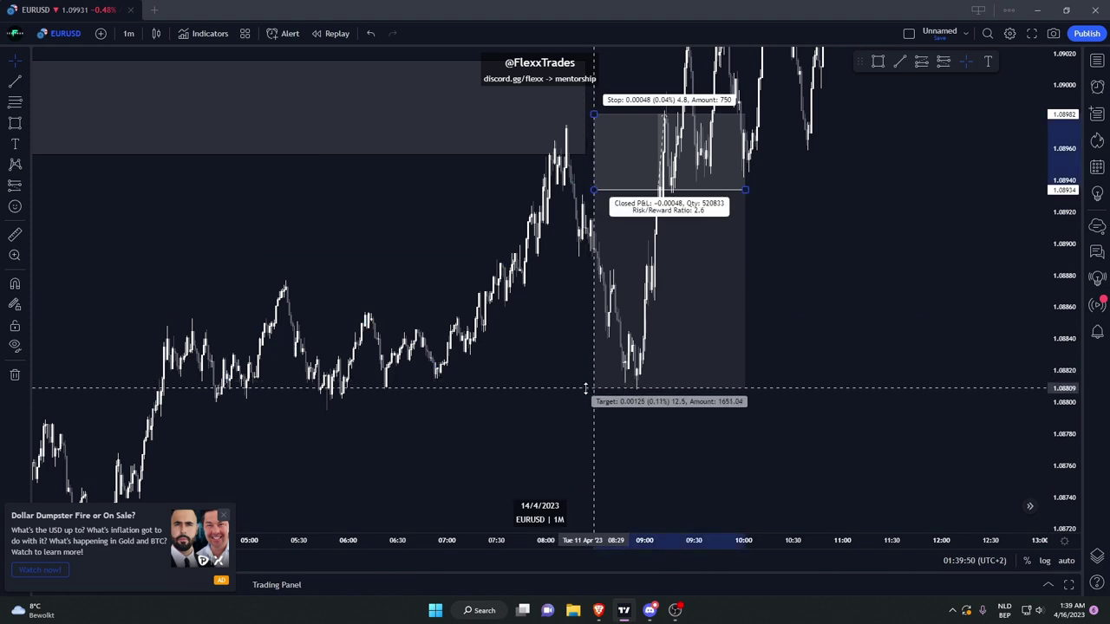
Close the advertisement covering the chart.
left_click_drag(515, 416, 514, 481)
scroll(668, 353, "up", 1)
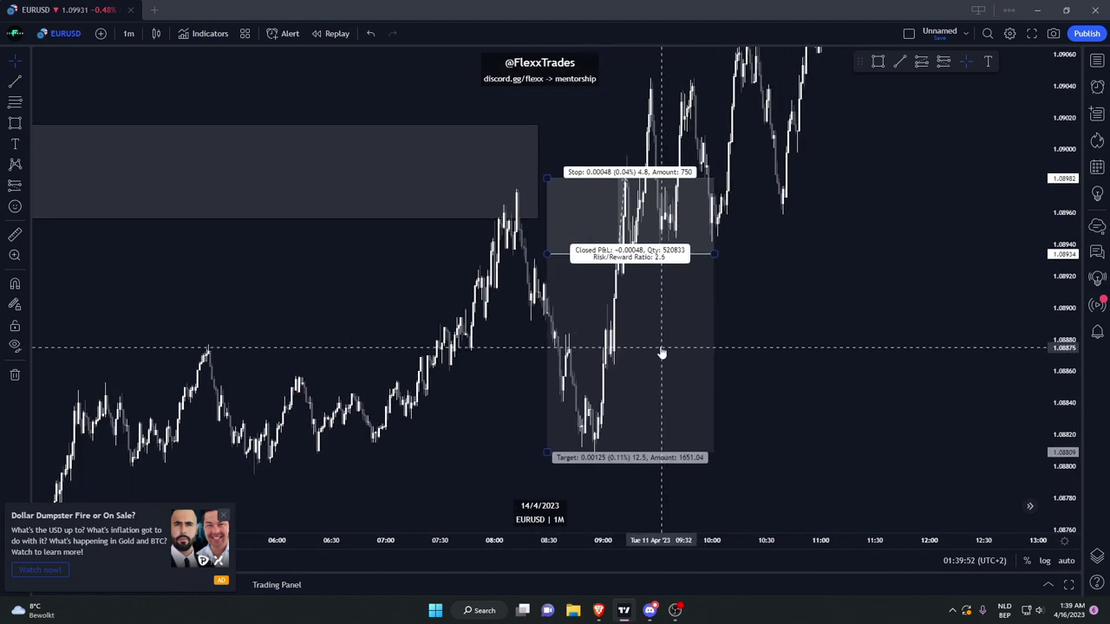
left_click(223, 515)
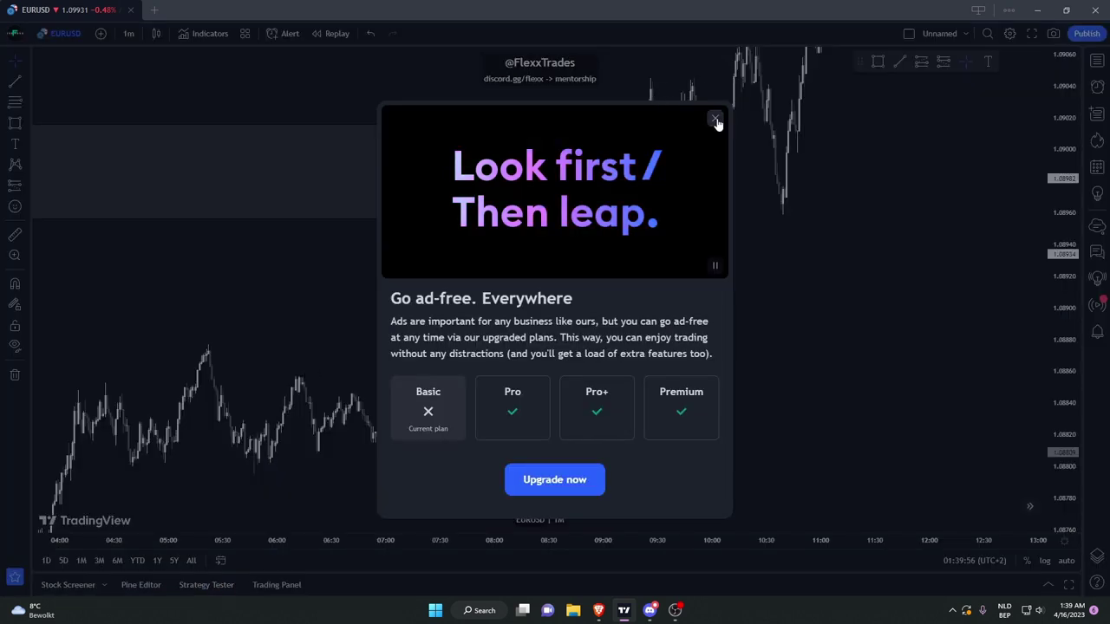
Close the upgrade advertisement and switch the chart to the 15-minute interval.
left_click(715, 118)
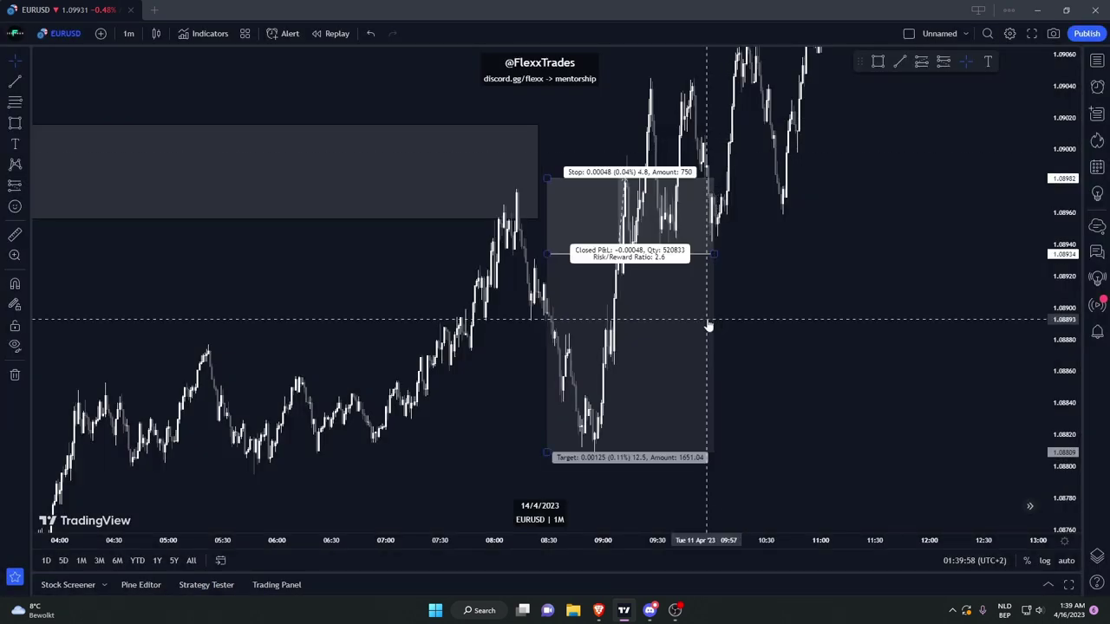
scroll(708, 325, "down", 5)
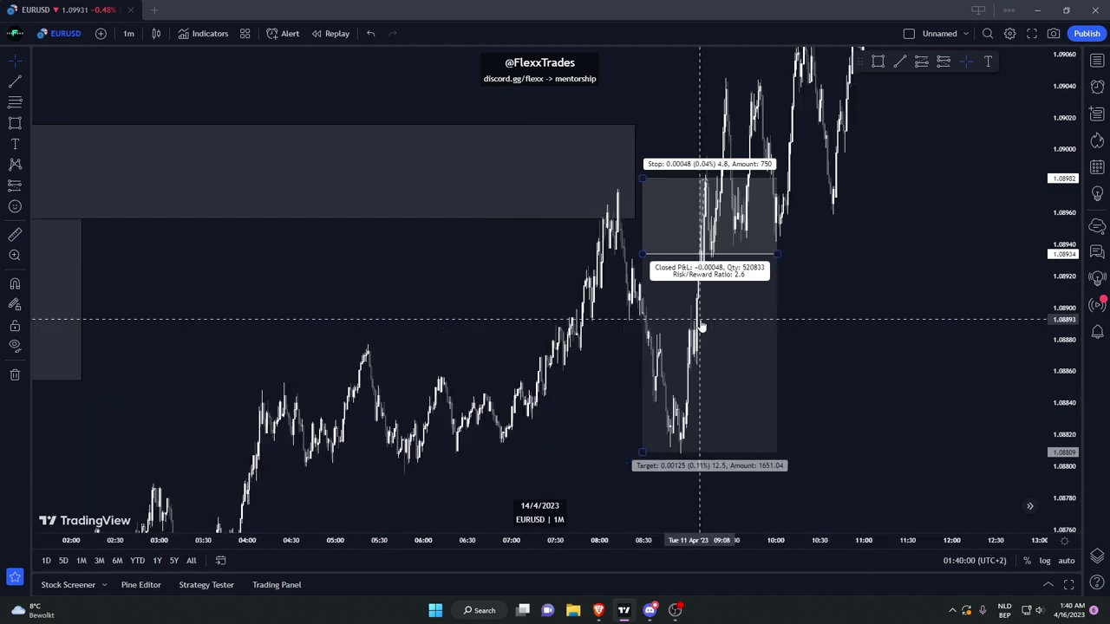
scroll(602, 294, "up", 5)
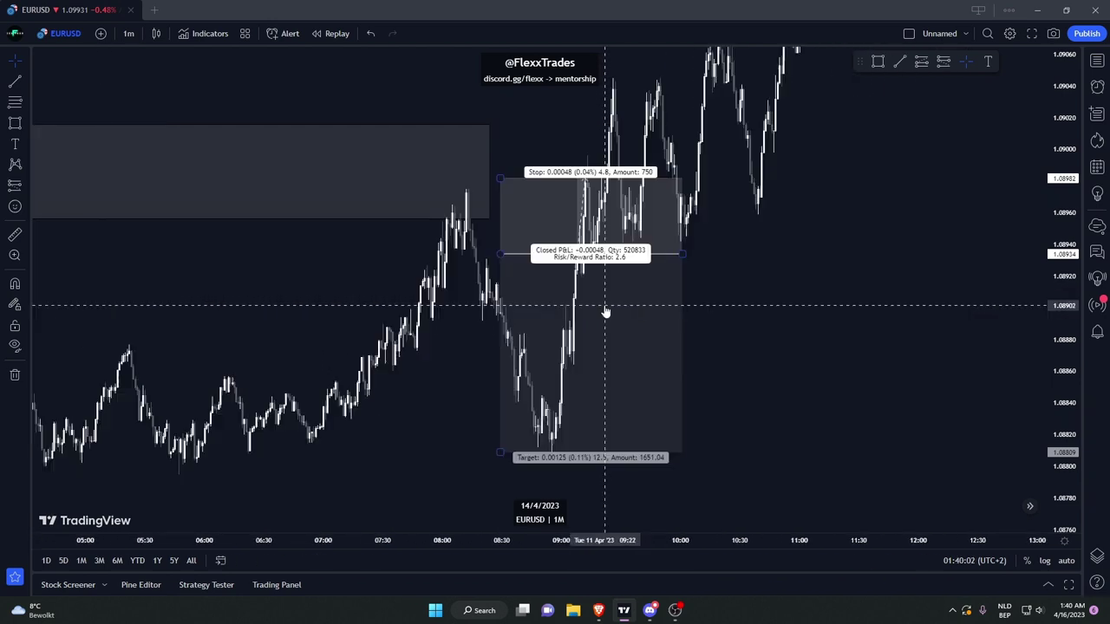
left_click_drag(1067, 344, 1067, 364)
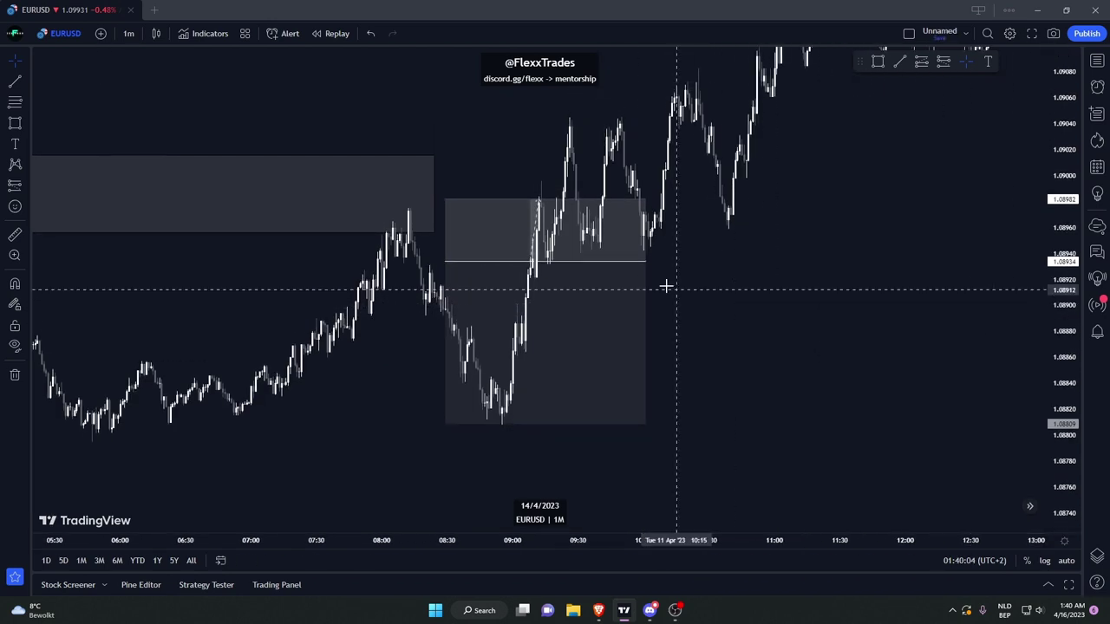
scroll(568, 273, "down", 1)
left_click(128, 33)
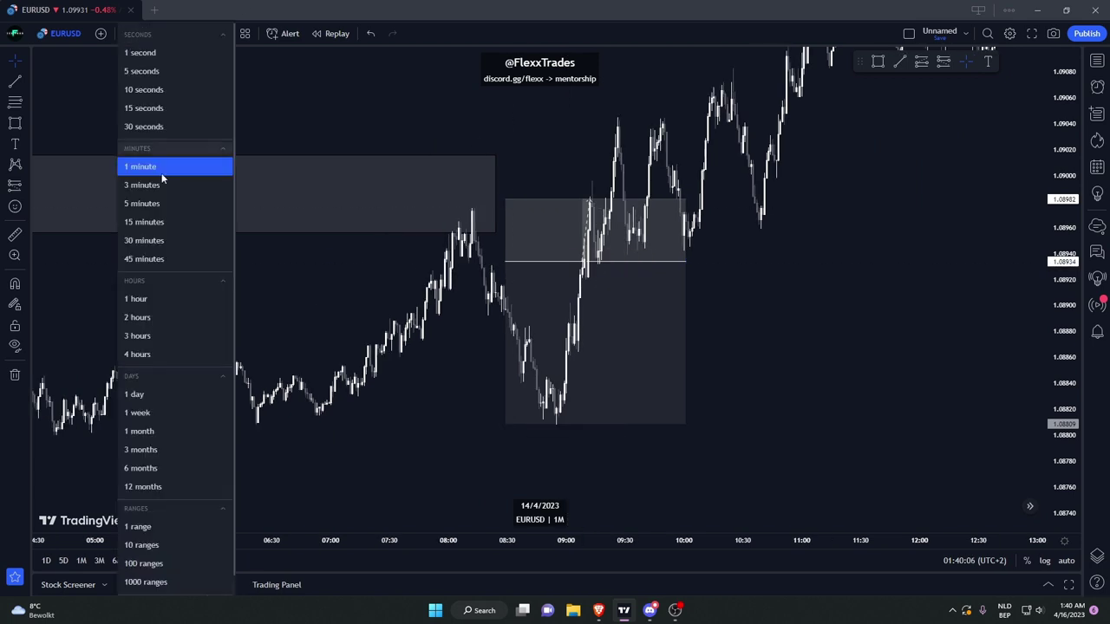
left_click(167, 221)
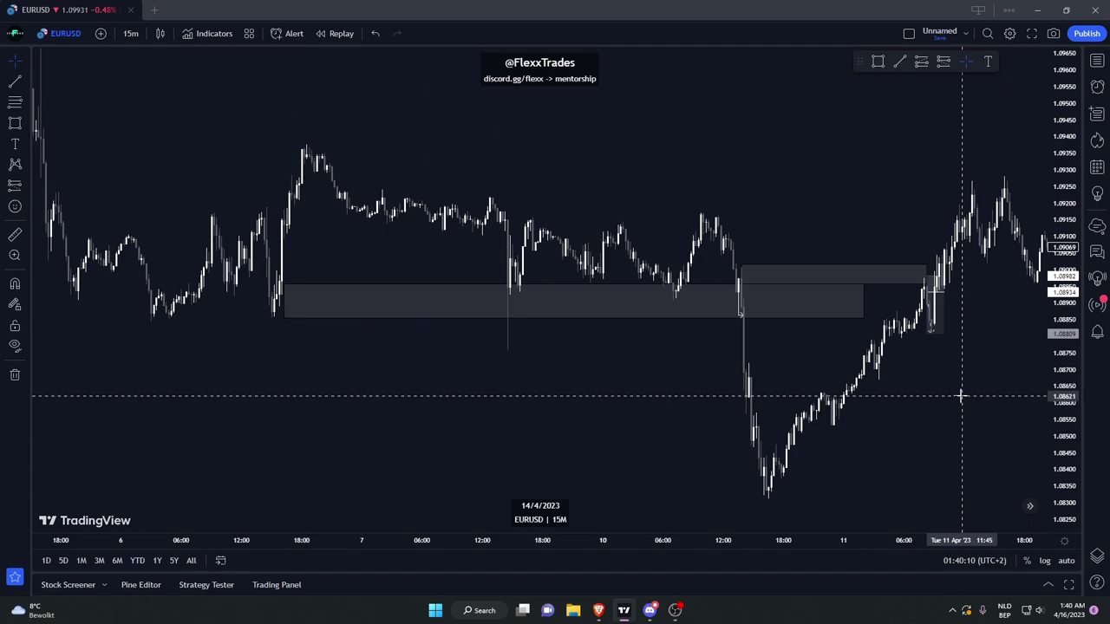
Extend the short position's target down to about 1.0832, at the 10 April low.
scroll(994, 372, "down", 6)
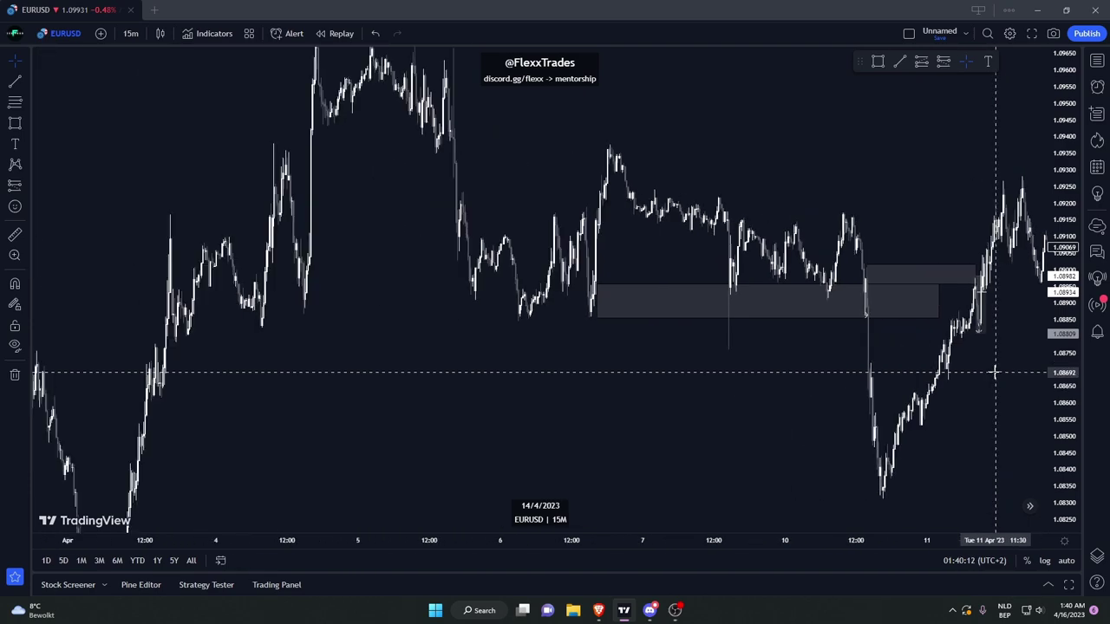
scroll(994, 372, "up", 7)
scroll(994, 373, "down", 5)
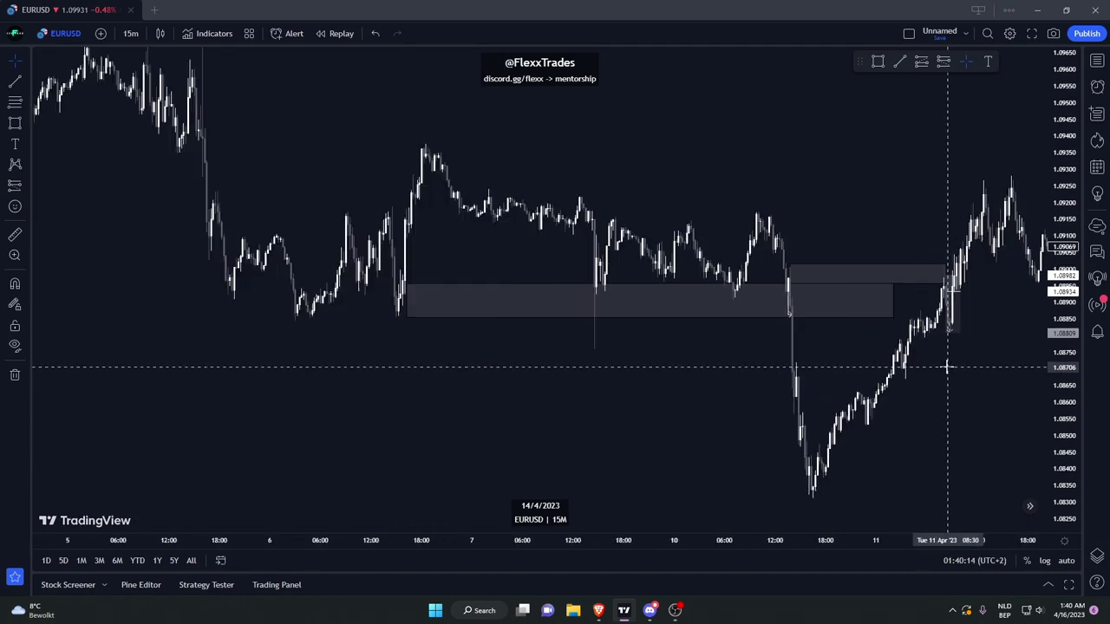
scroll(864, 386, "up", 5)
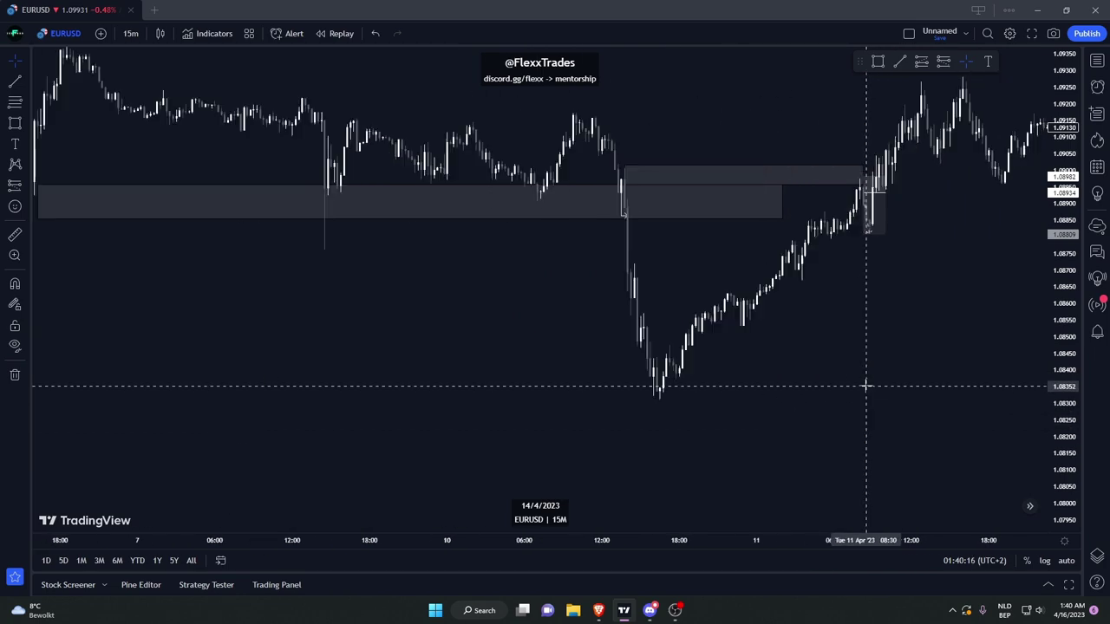
left_click_drag(1063, 482, 1061, 321)
left_click_drag(983, 390, 985, 478)
scroll(768, 259, "up", 3)
left_click_drag(856, 365, 763, 481)
scroll(713, 245, "down", 3)
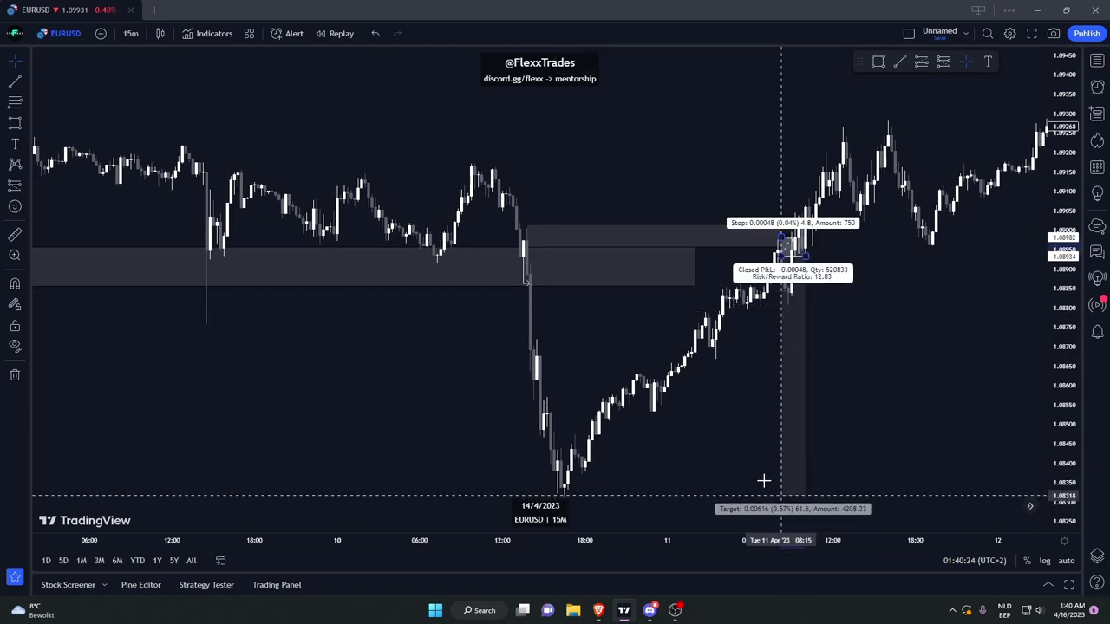
Delete the short position on 11 April.
left_click_drag(904, 465, 706, 478)
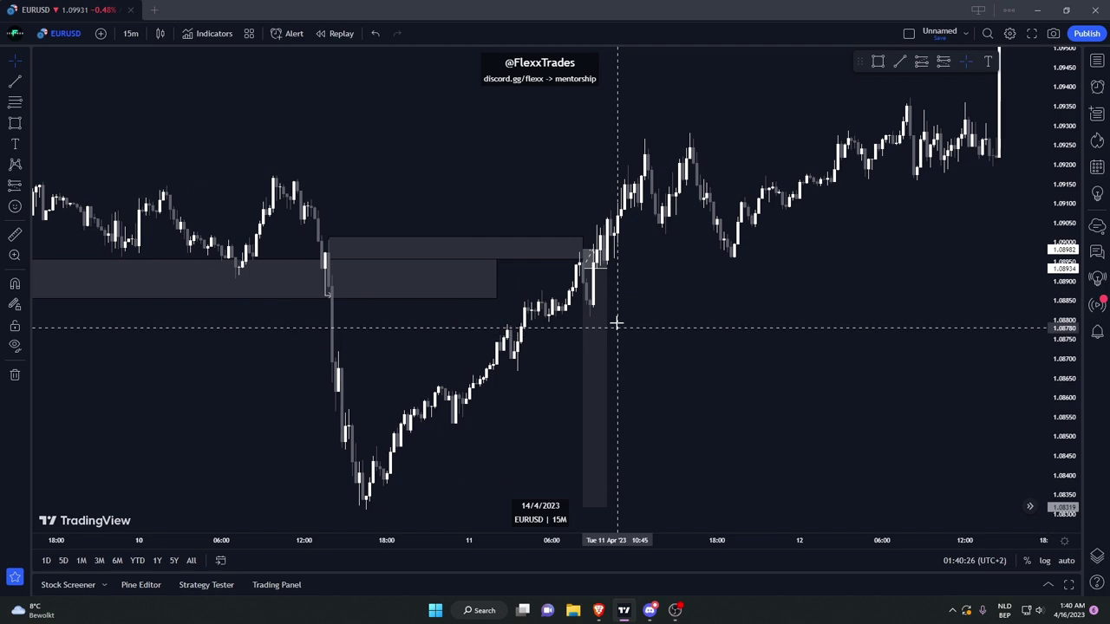
left_click(591, 308)
key("Delete")
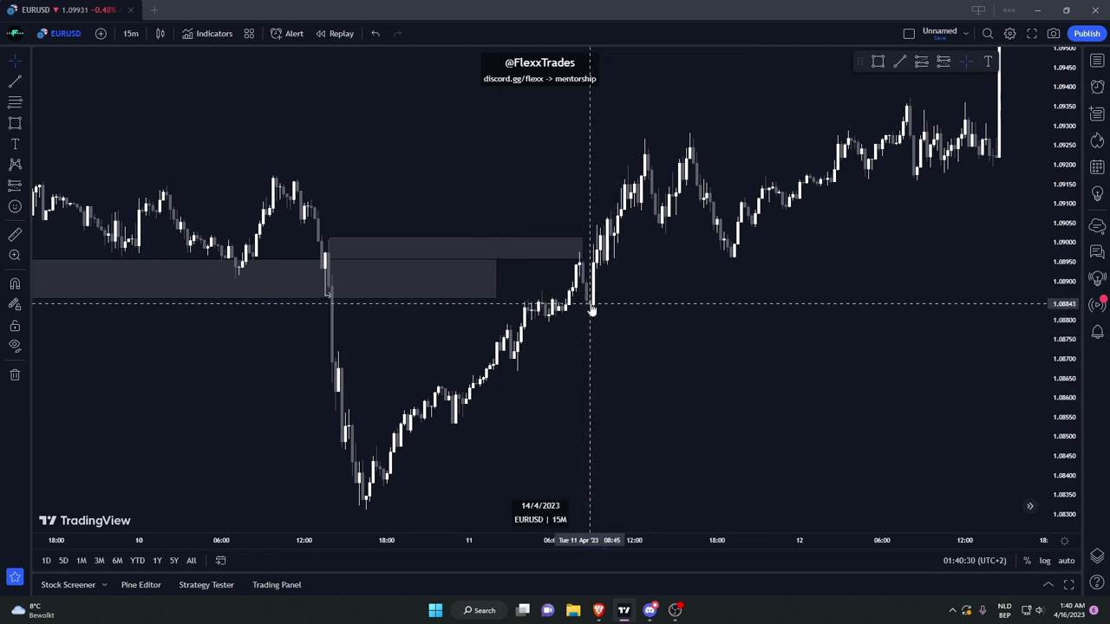
Delete the supply rectangle starting on 10 April and the wider demand rectangle just below it.
left_click_drag(591, 308, 576, 363)
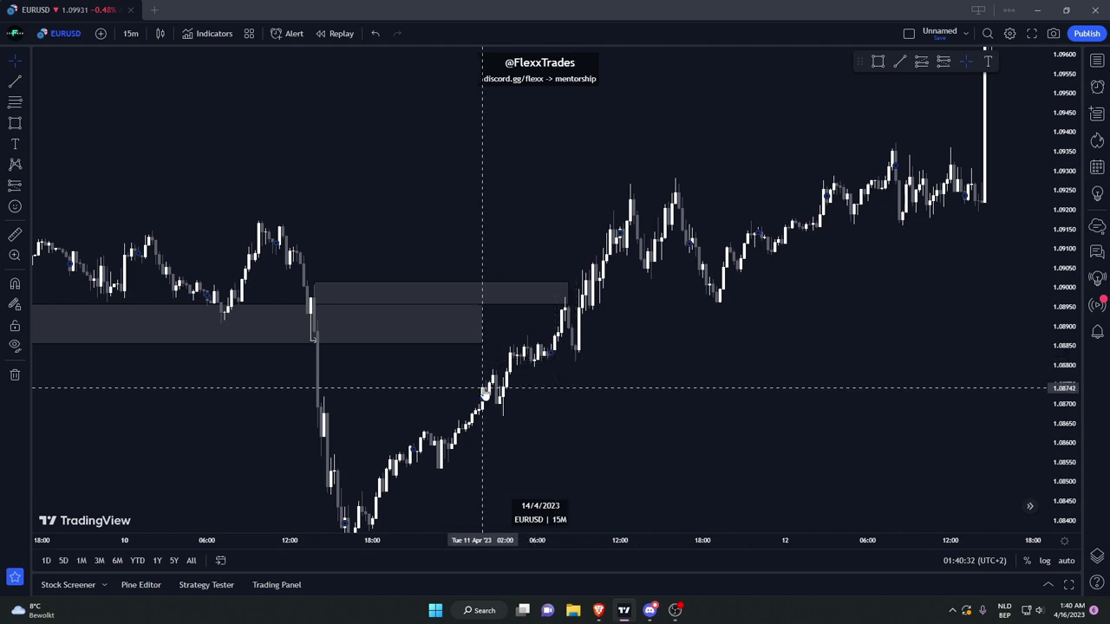
scroll(505, 357, "down", 5)
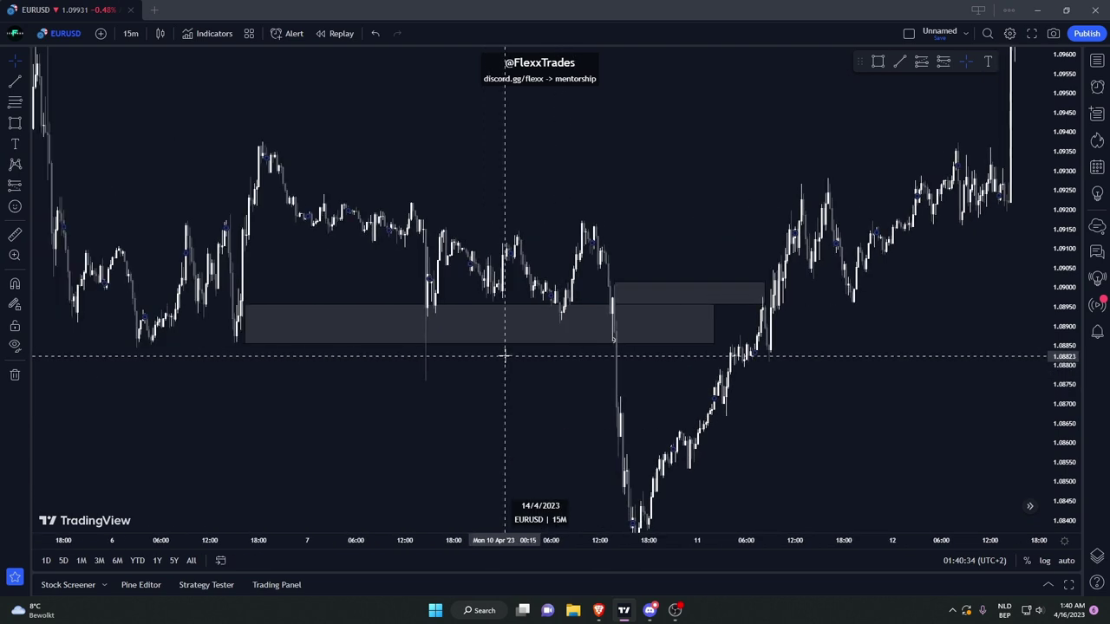
left_click_drag(628, 380, 694, 382)
scroll(693, 382, "up", 3)
left_click(620, 309)
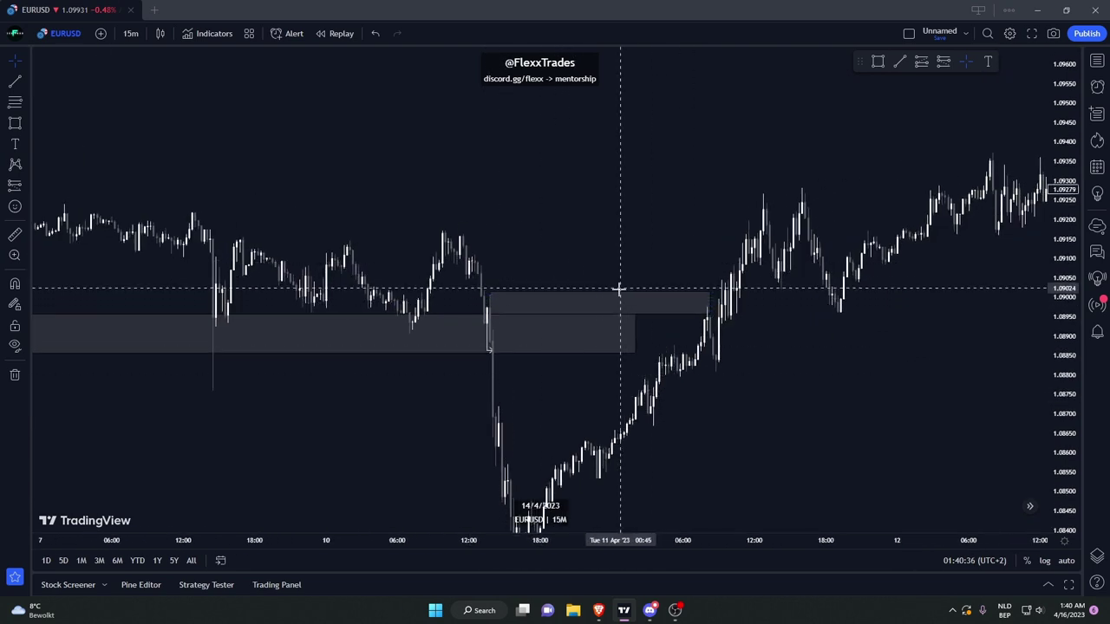
key("Delete")
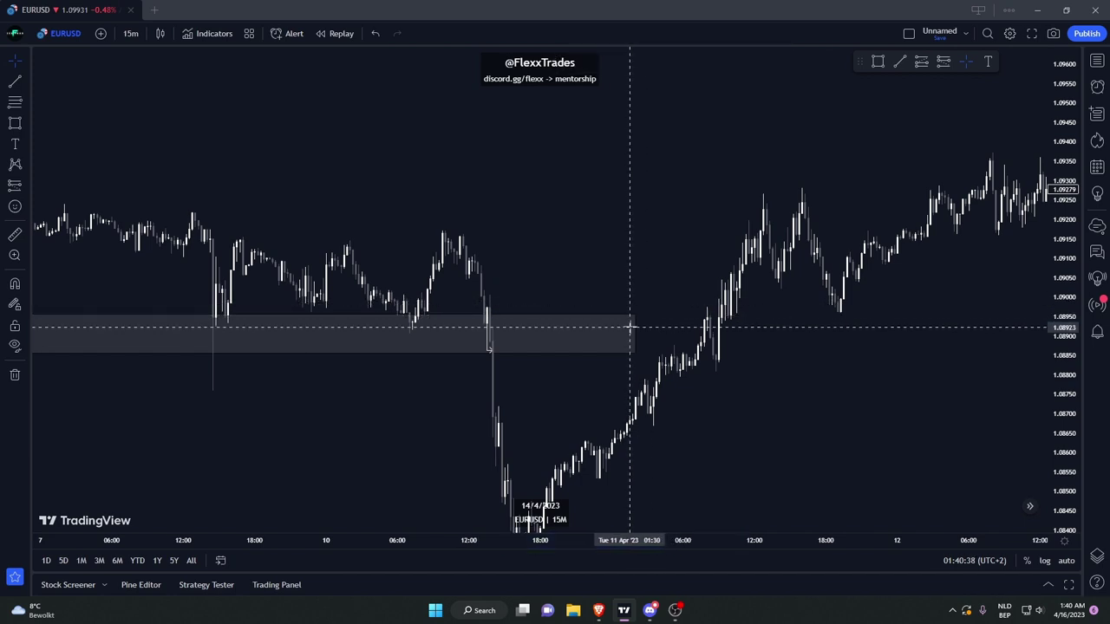
left_click(631, 327)
key("Delete")
Draw a rectangle over the 10 April high at about 1.0910 to 1.0917 from 09:30 and extend it to about 06:00 on 11 April.
key("alt+shift+r")
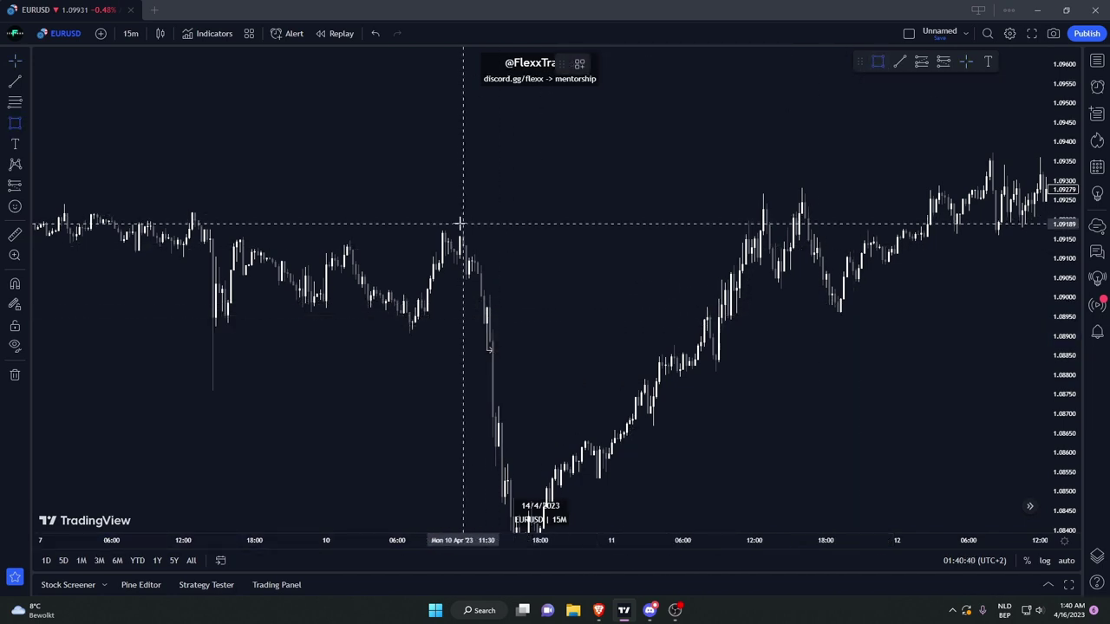
left_click(441, 233)
left_click(474, 258)
left_click_drag(473, 243, 683, 245)
scroll(711, 247, "down", 4)
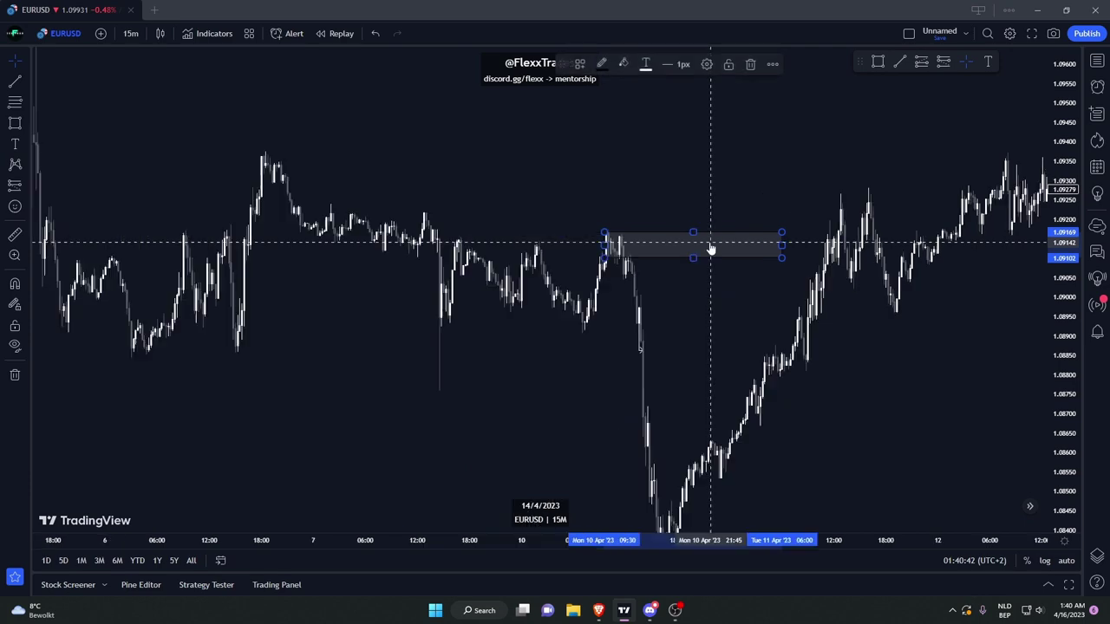
Move the rectangle onto the 6 April high, spanning about 1.0931 to 1.0937 from 18:00.
left_click_drag(539, 169, 475, 158)
left_click_drag(772, 216, 710, 251)
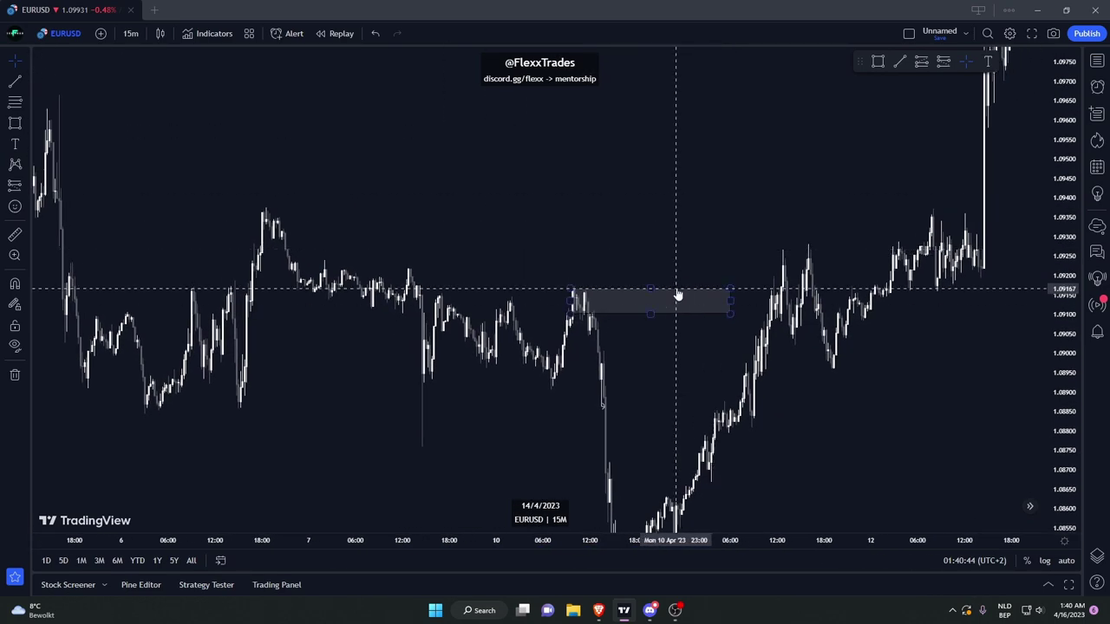
left_click_drag(678, 294, 367, 214)
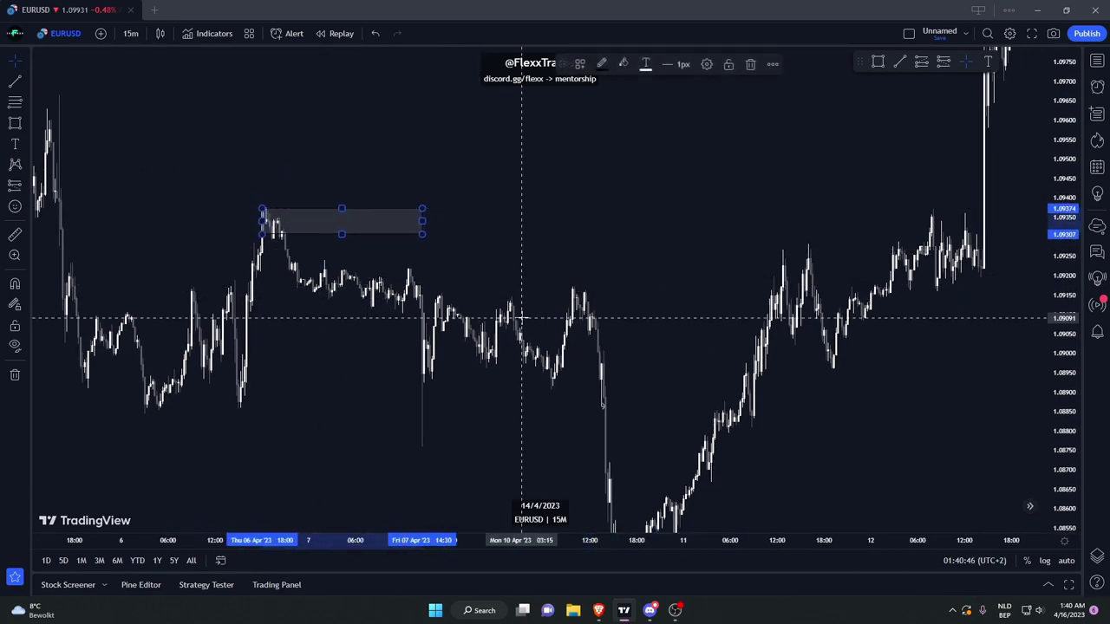
Draw another rectangle at about 1.0910 to 1.0917 from the 10 April high across to about 12:00 on 11 April.
left_click_drag(520, 318, 489, 296)
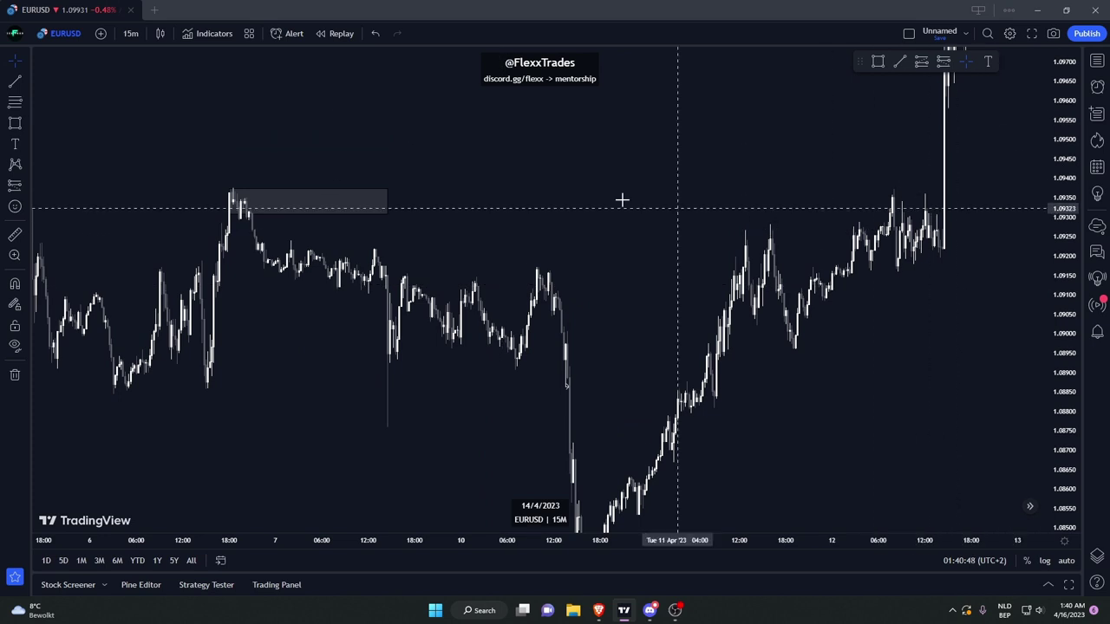
left_click(877, 61)
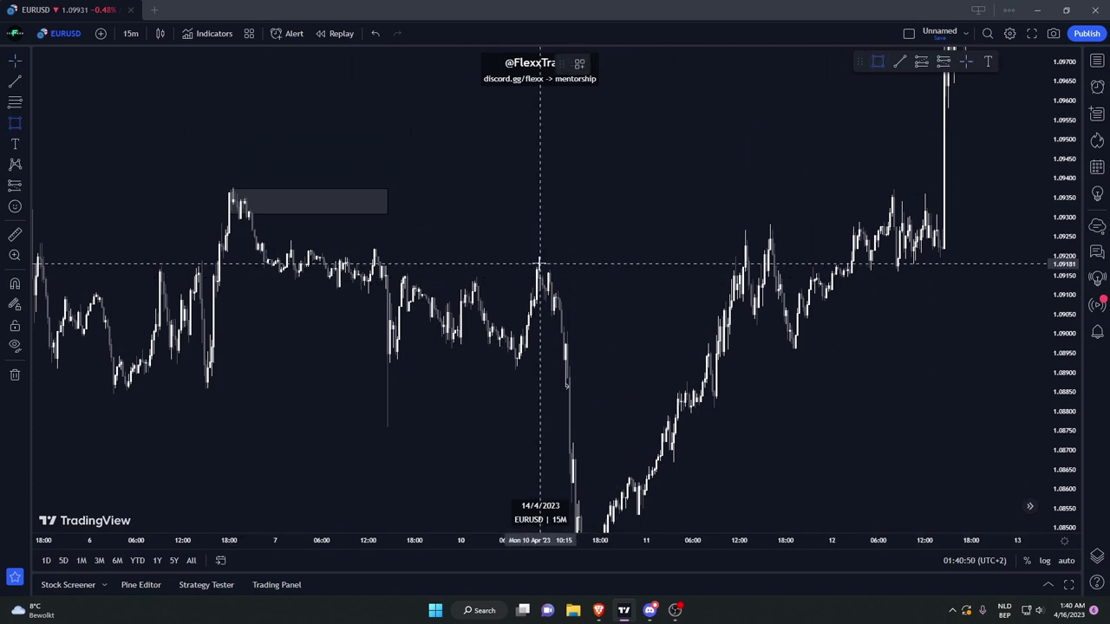
mouse_move(535, 268)
left_mouse_down()
mouse_move(584, 292)
mouse_move(776, 295)
mouse_move(731, 337)
left_mouse_up()
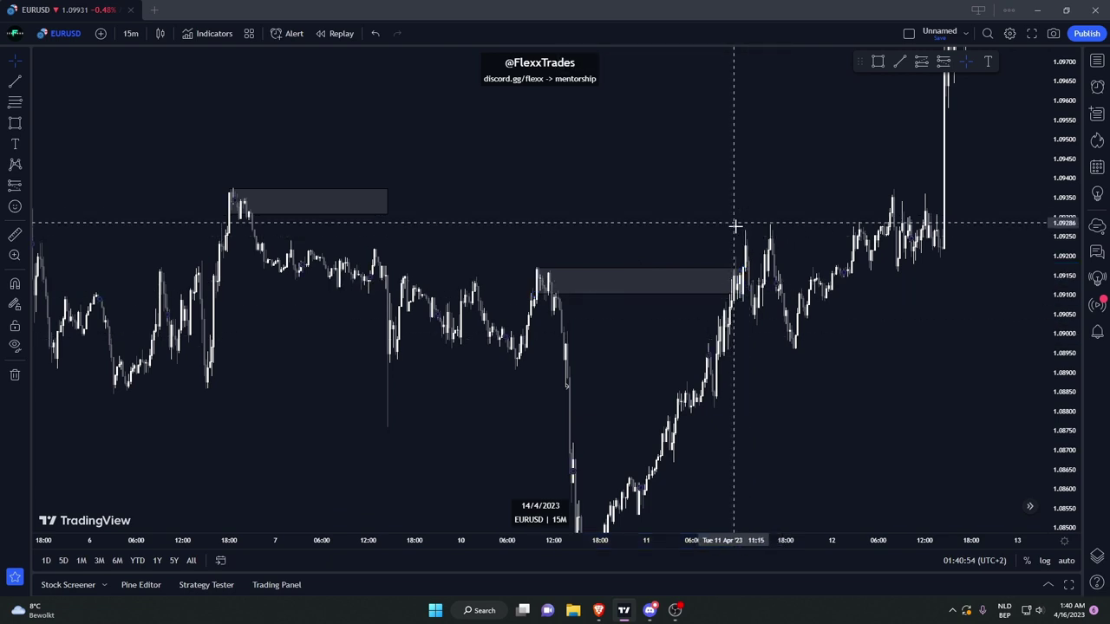
Draw a demand rectangle at about 1.0896 to 1.0903 from about 10:30 to 19:30 on 11 April.
left_click_drag(870, 188, 850, 170)
left_click(881, 65)
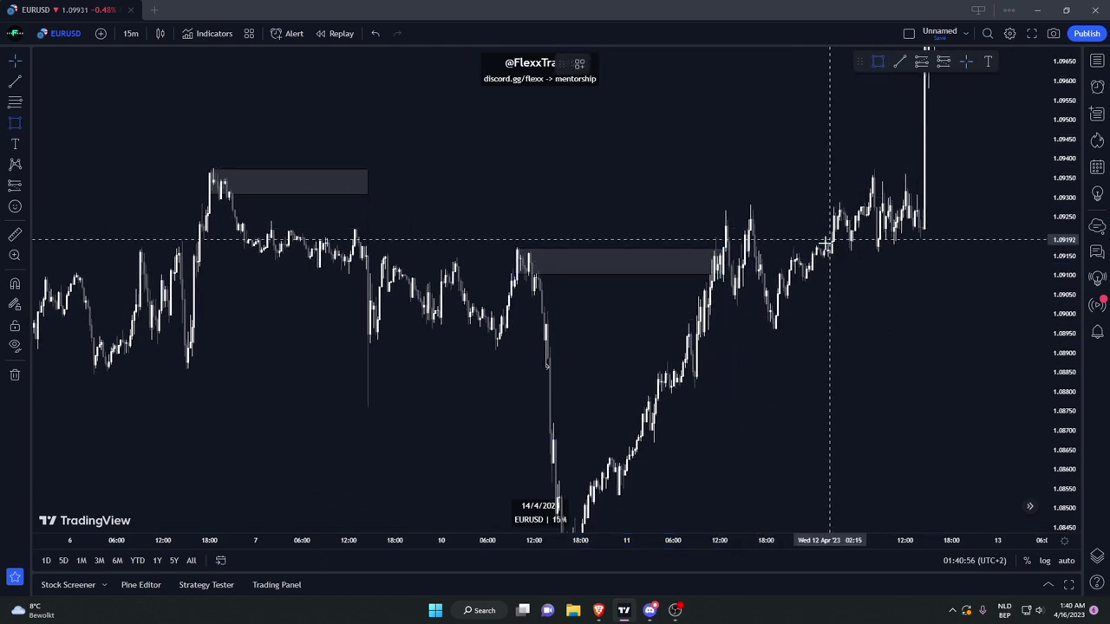
scroll(721, 296, "up", 2)
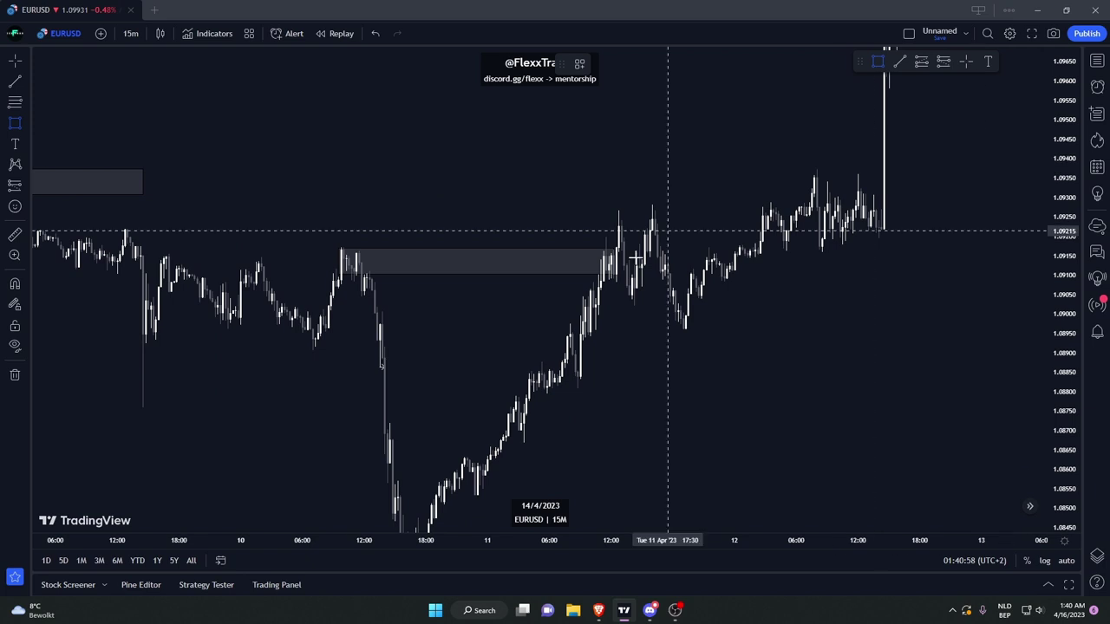
left_click_drag(598, 297, 678, 331)
scroll(637, 392, "up", 2)
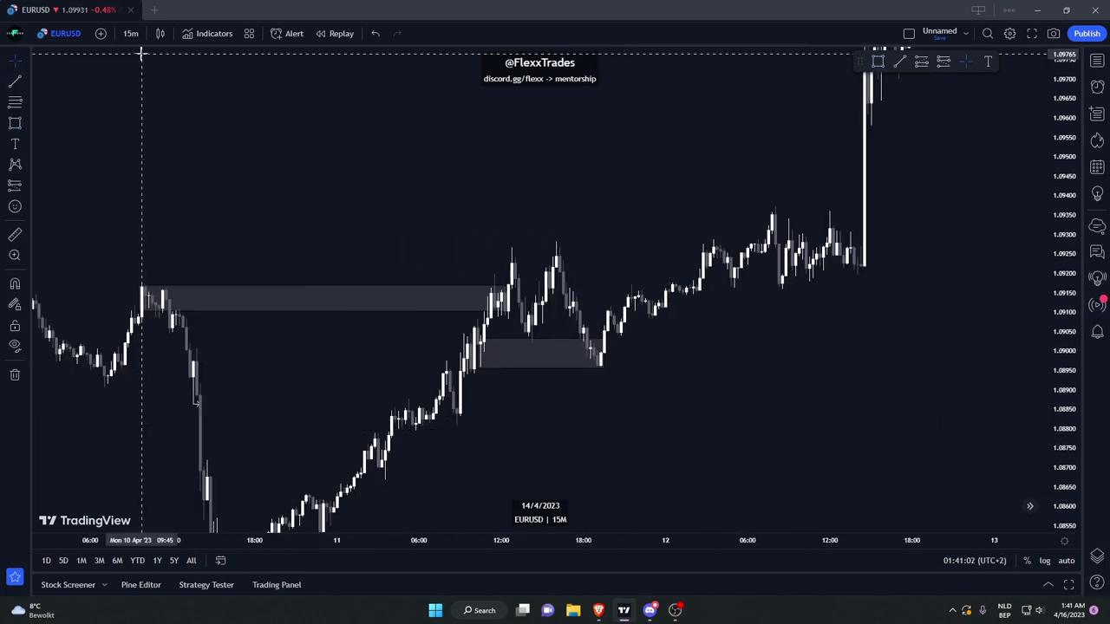
Switch the chart to the 5-minute interval.
type("5")
key("Return")
scroll(396, 218, "down", 10)
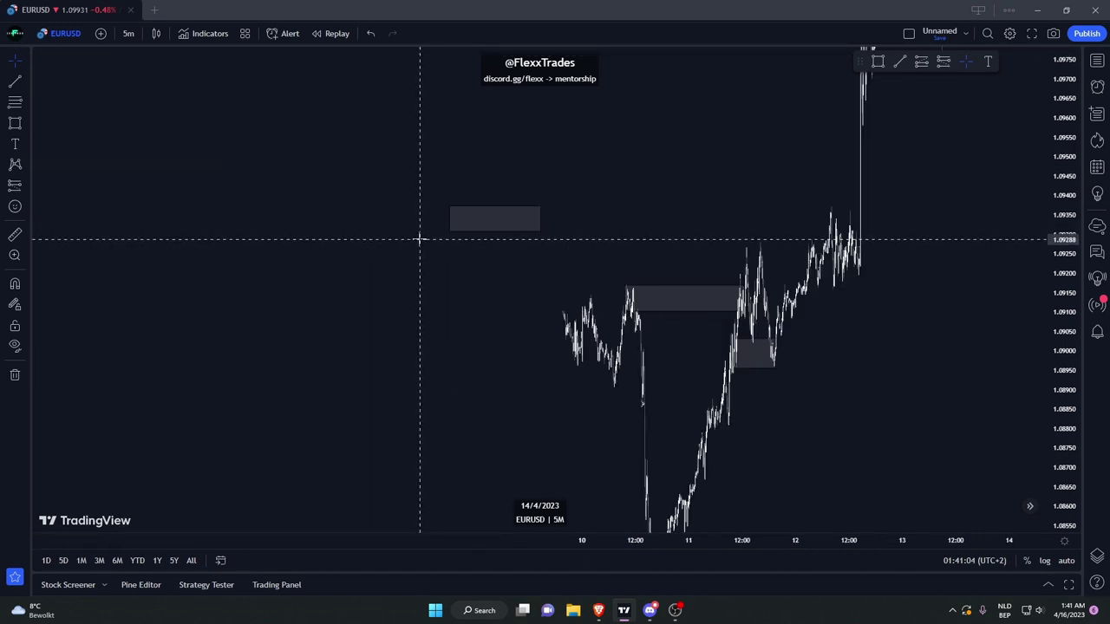
left_click_drag(689, 266, 991, 268)
scroll(991, 268, "up", 5)
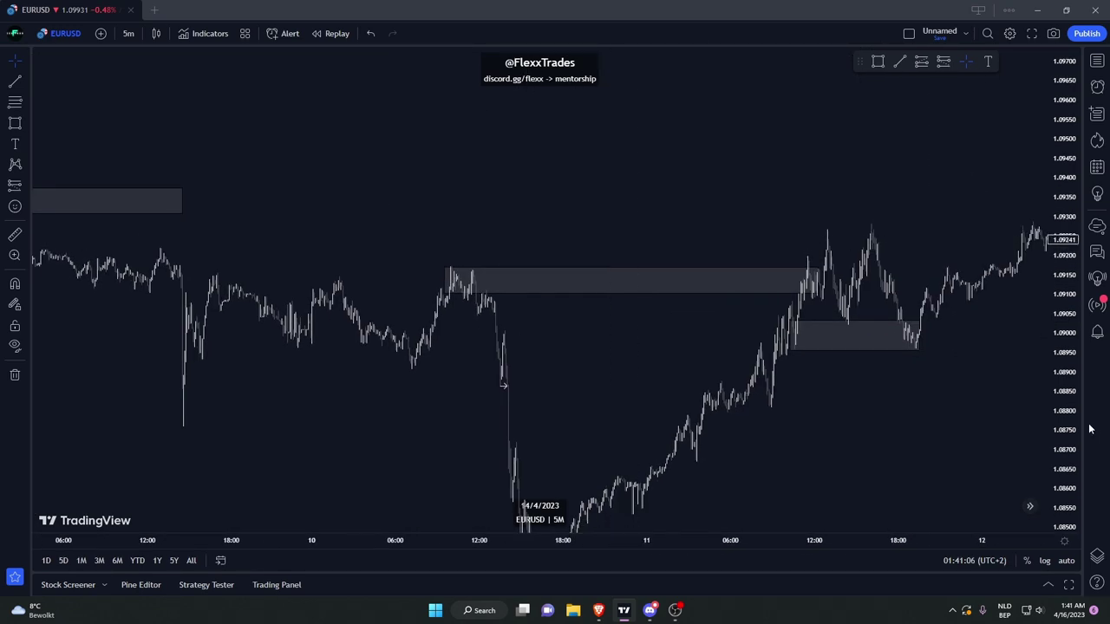
left_click_drag(1066, 438, 1063, 247)
scroll(1003, 232, "up", 3)
left_click_drag(855, 332, 953, 309)
scroll(996, 310, "down", 2)
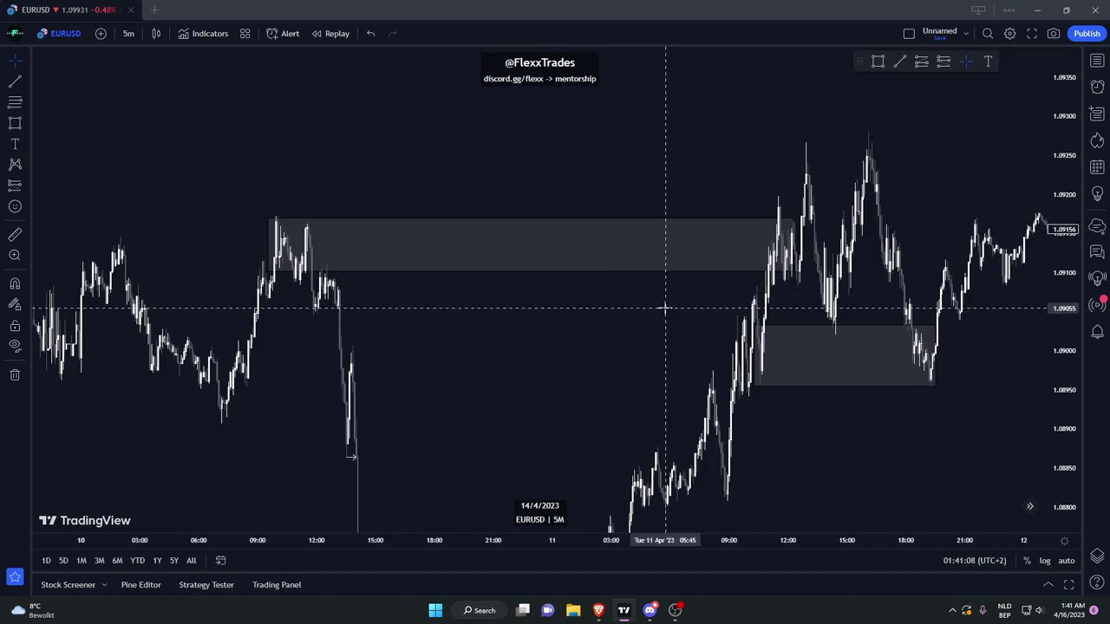
Lower the upper edge of the 11 April demand rectangle to about 1.0902.
scroll(187, 218, "down", 4)
left_click_drag(255, 228, 162, 206)
scroll(546, 351, "up", 3)
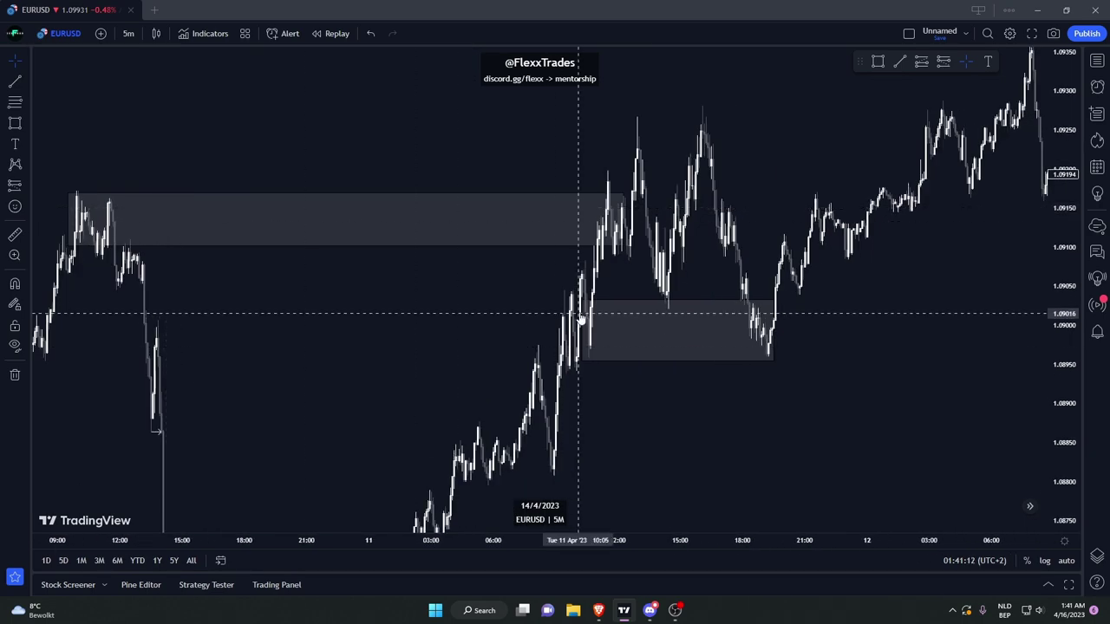
left_click_drag(581, 302, 588, 310)
left_click_drag(640, 283, 625, 274)
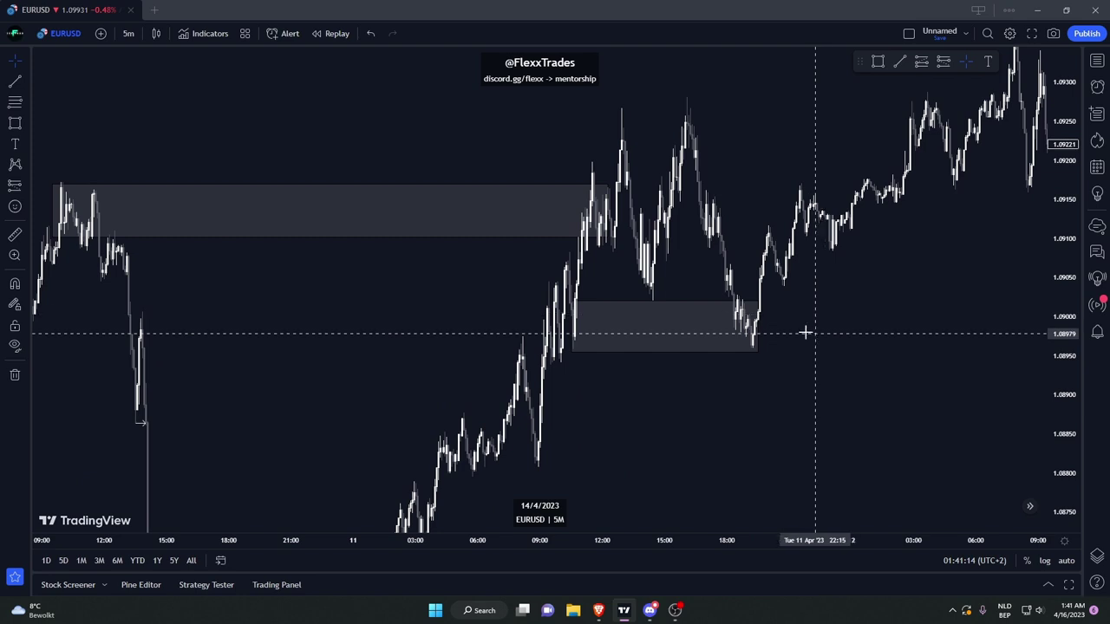
Place a long position with entry at about 1.0901 at 19:50 on 11 April and set its stop to about 1.0894.
left_click(921, 61)
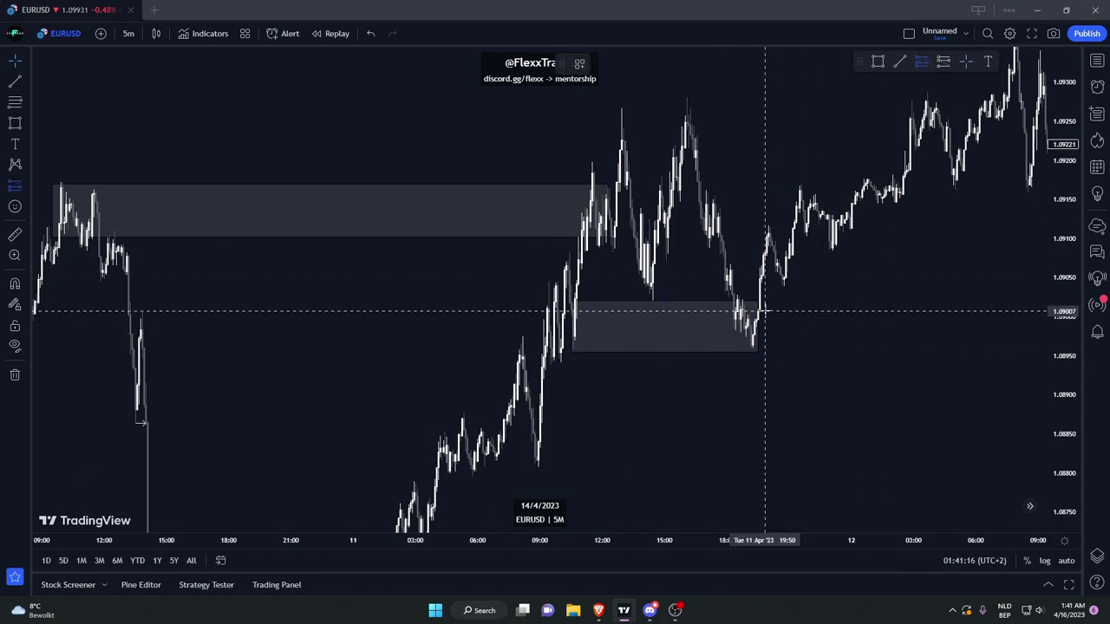
left_click(764, 310)
left_click_drag(770, 477, 755, 365)
Raise the long position's target to about 1.0937, level with the top of the 6 April supply rectangle.
scroll(755, 407, "down", 5)
scroll(755, 391, "down", 3)
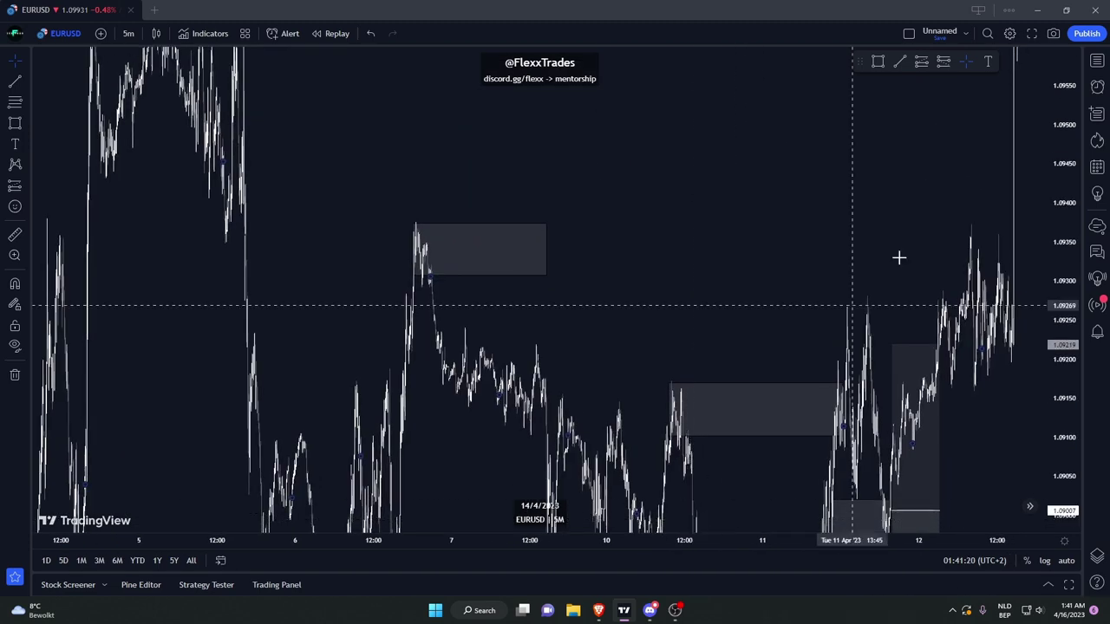
left_click_drag(868, 338, 867, 222)
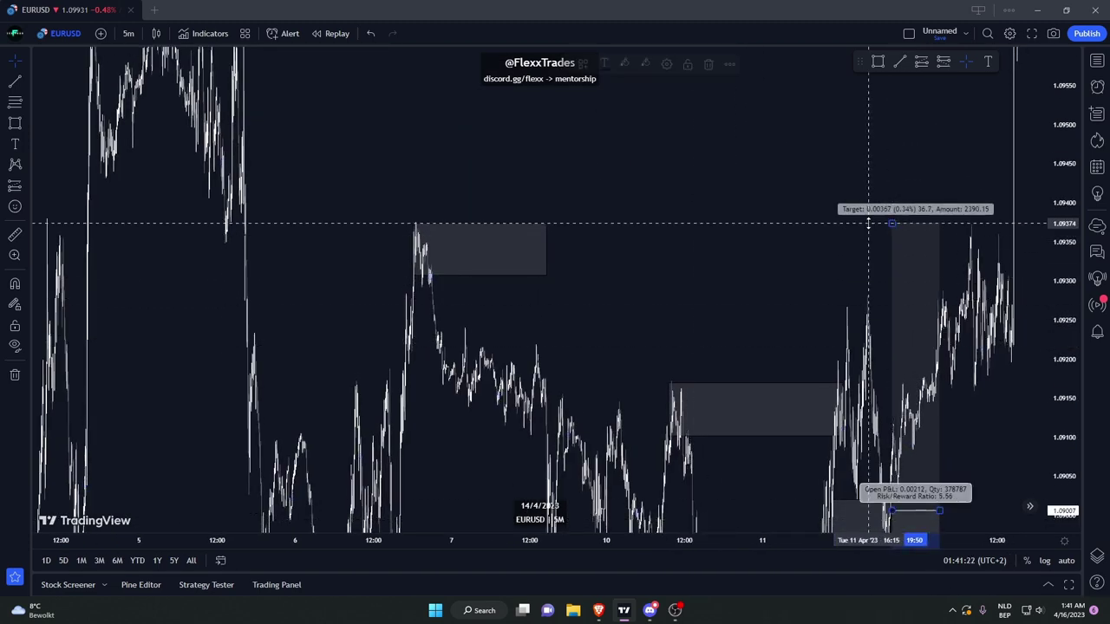
scroll(667, 312, "up", 6)
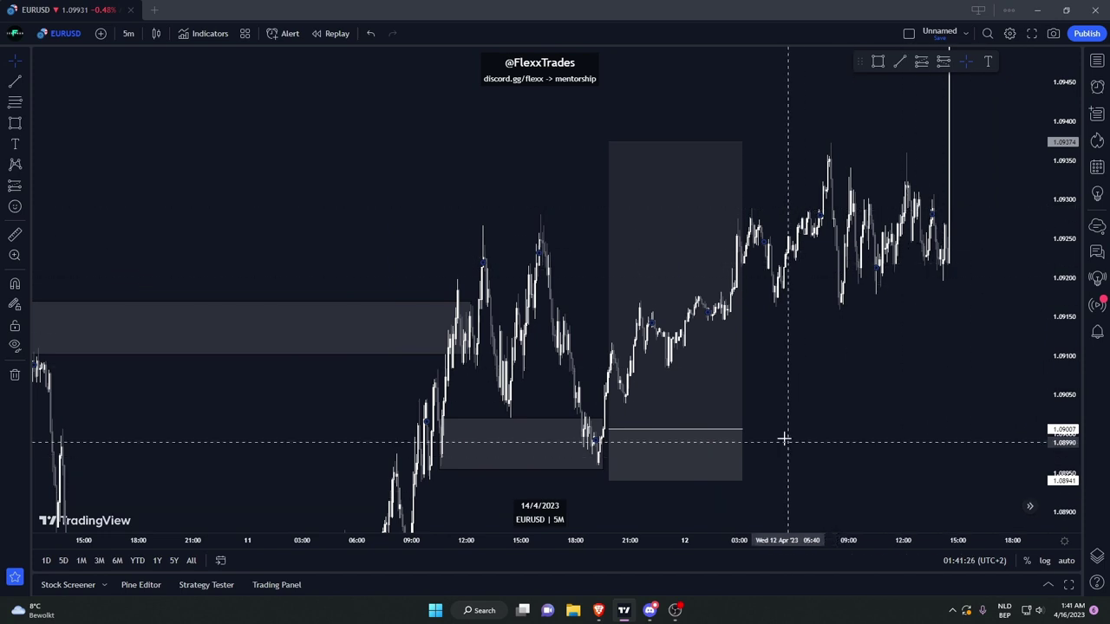
Stretch the long position to about 18:40 on 12 April and delete it from the chart.
left_click_drag(742, 429, 1028, 439)
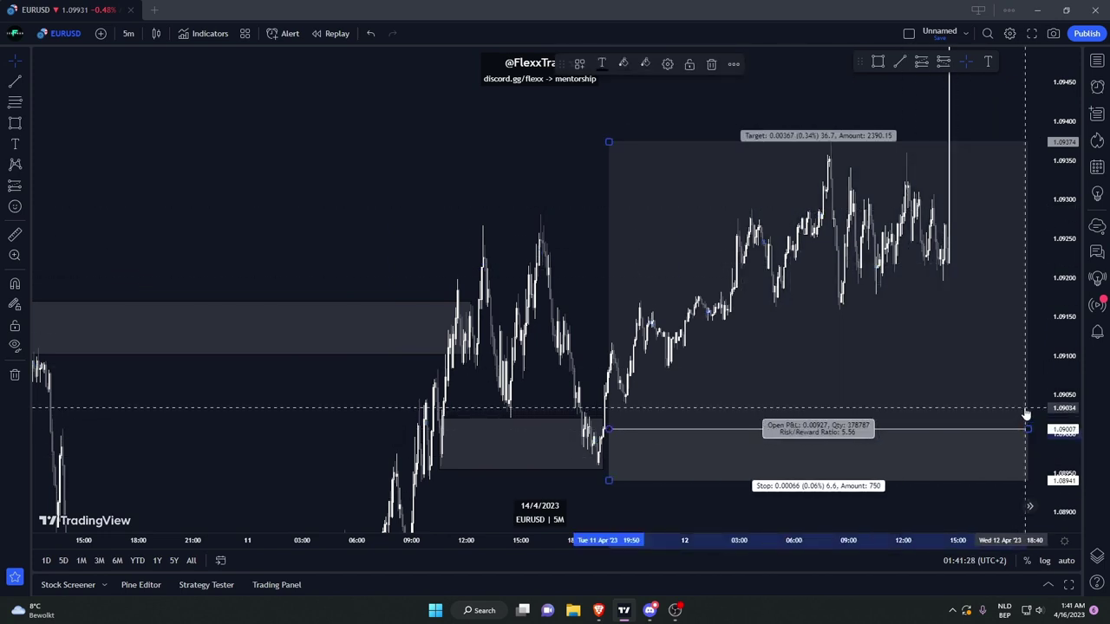
key("Delete")
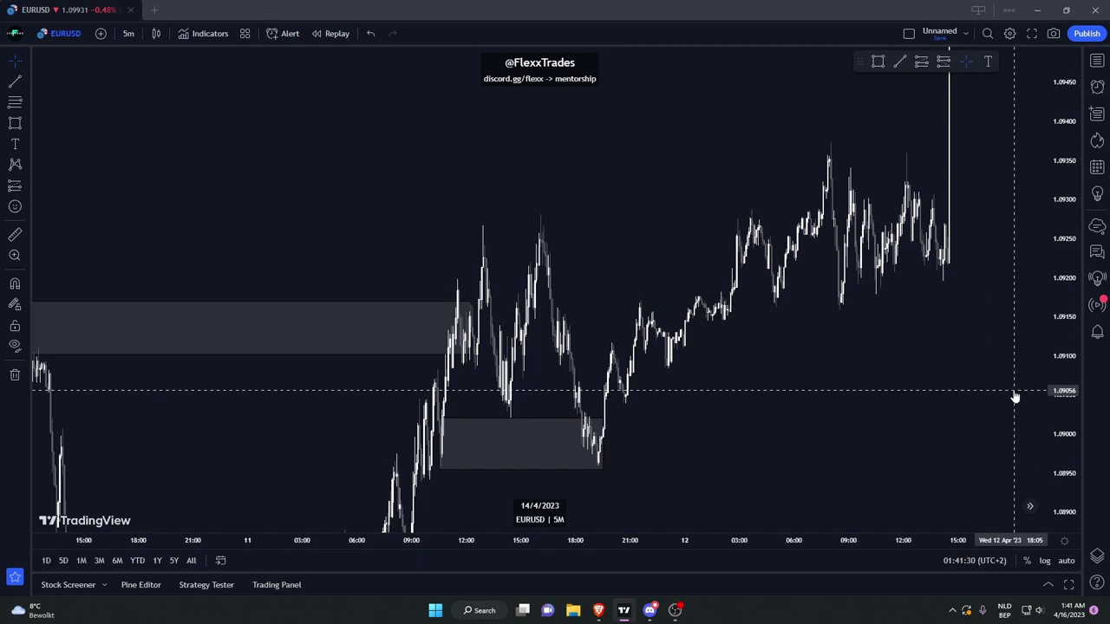
Switch the chart to the 15-minute interval.
scroll(910, 389, "up", 3)
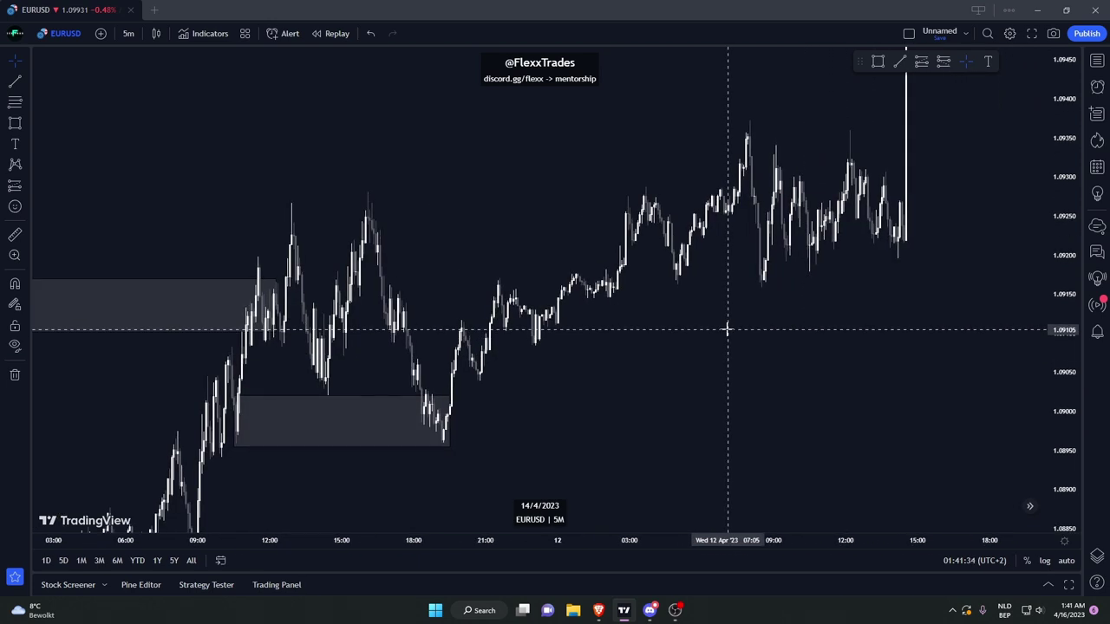
scroll(728, 330, "up", 2)
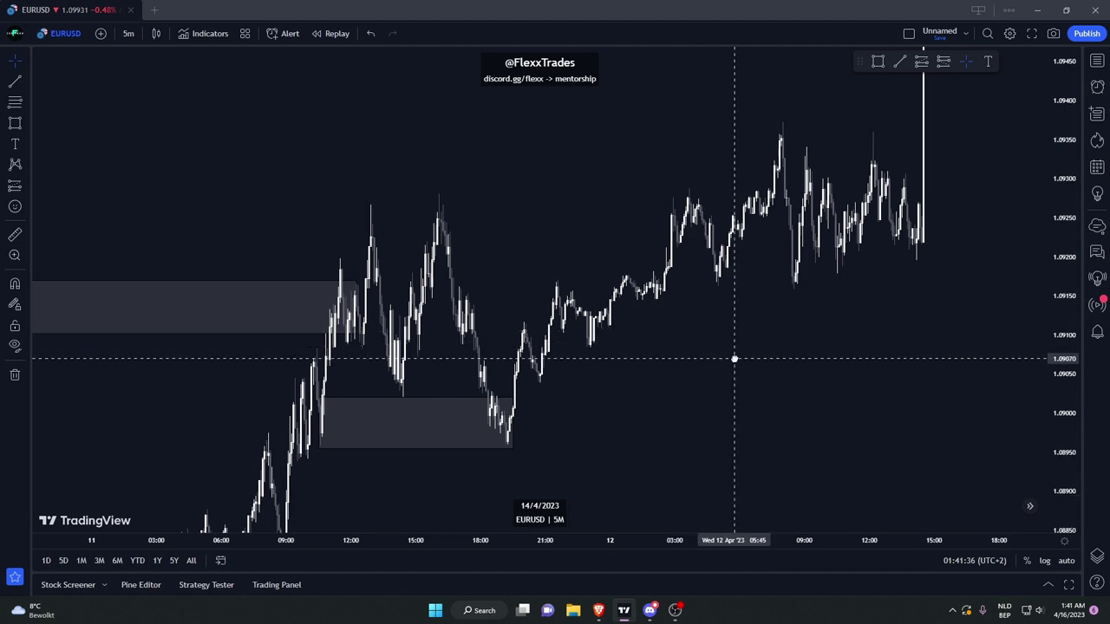
type("15")
key("Return")
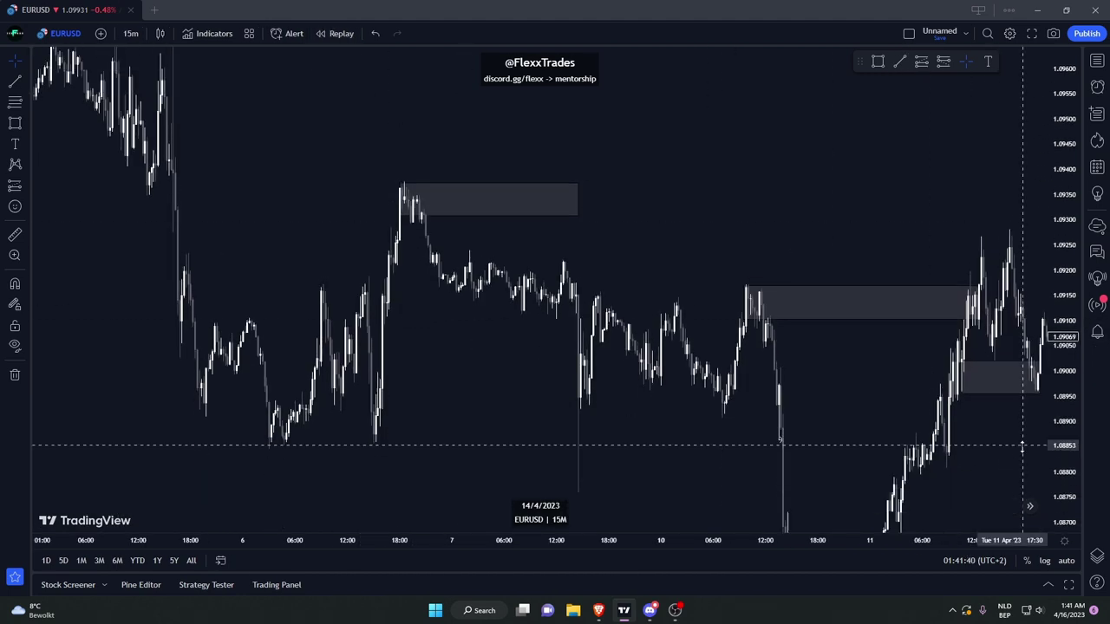
Examine how price moved between the 6 April, 10 April and 11 April zones on the 15-minute EURUSD chart.
left_click_drag(743, 384, 702, 359)
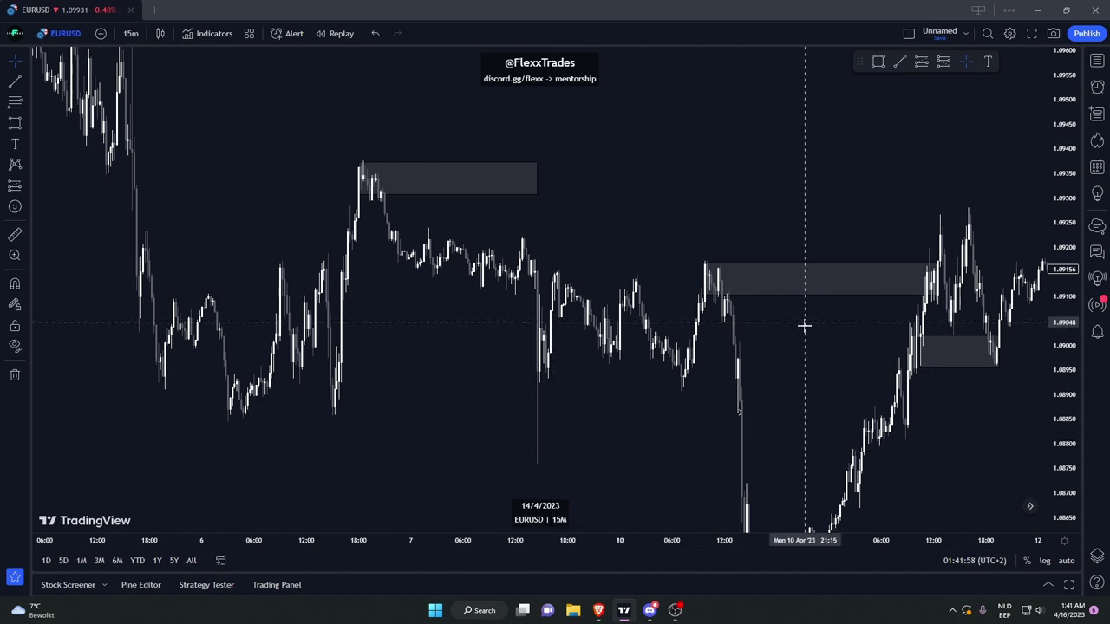
left_click_drag(803, 325, 691, 325)
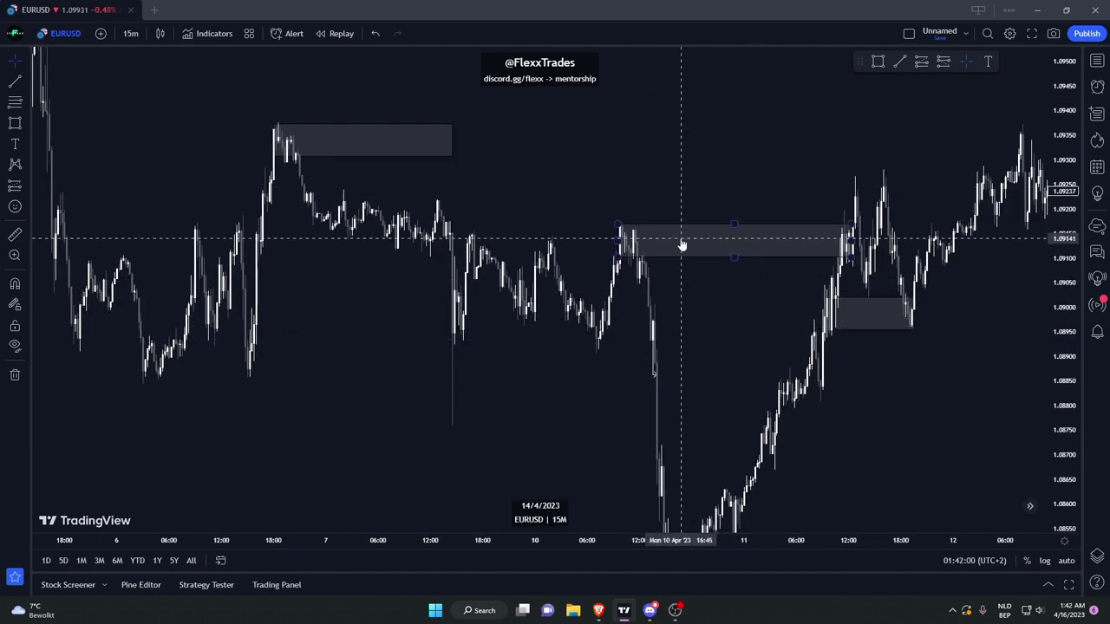
left_click_drag(716, 347, 656, 346)
scroll(656, 341, "down", 3)
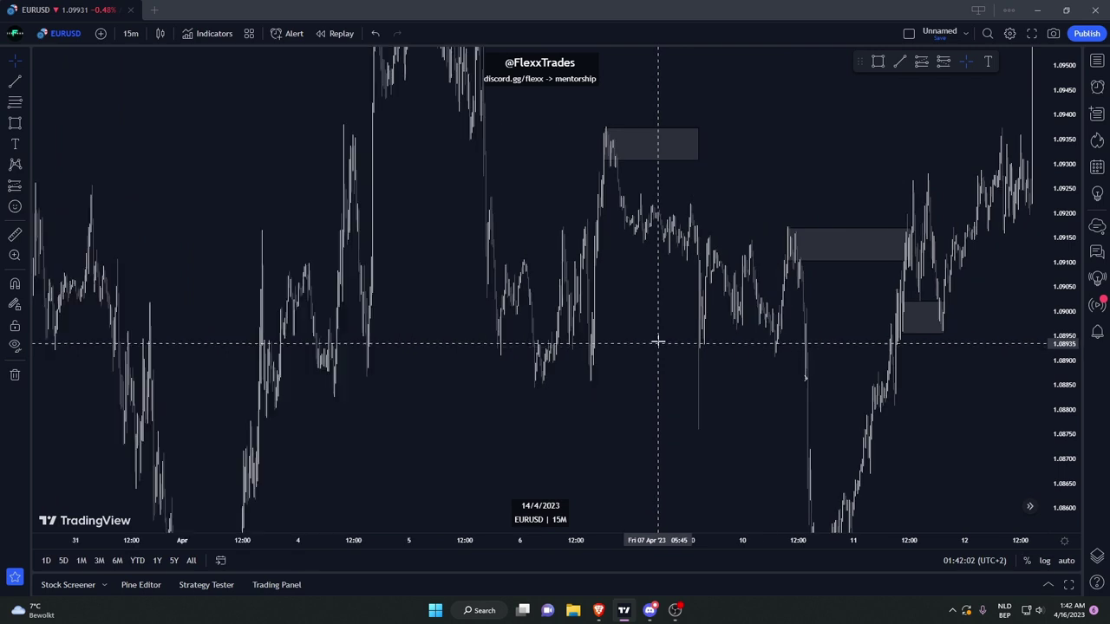
scroll(899, 210, "down", 4)
left_click_drag(1072, 196, 1072, 442)
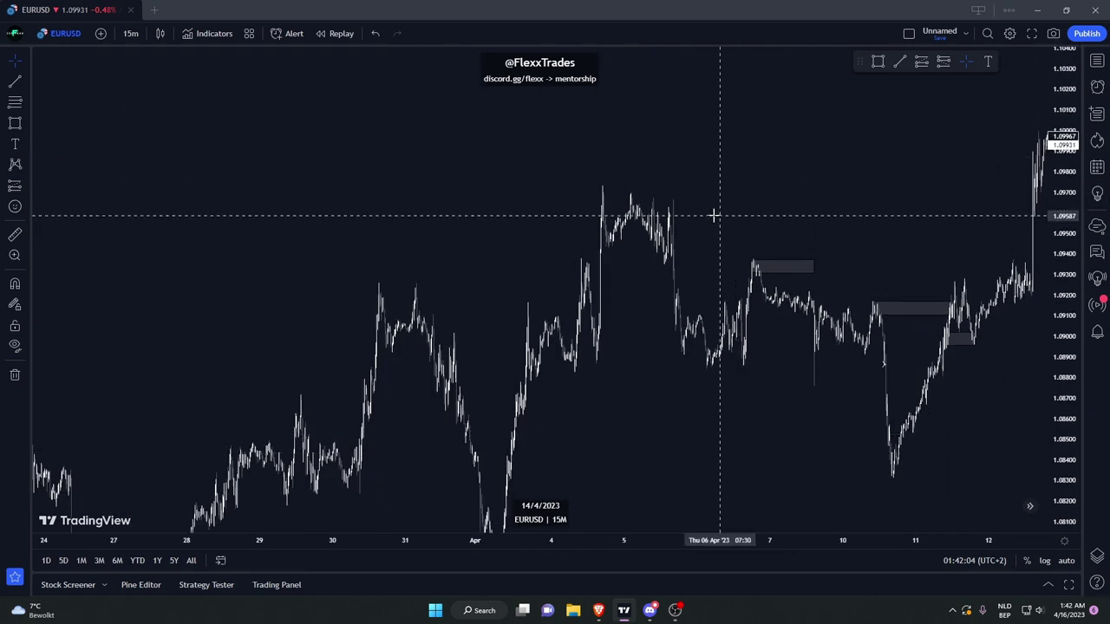
scroll(557, 227, "up", 4)
scroll(556, 226, "up", 2)
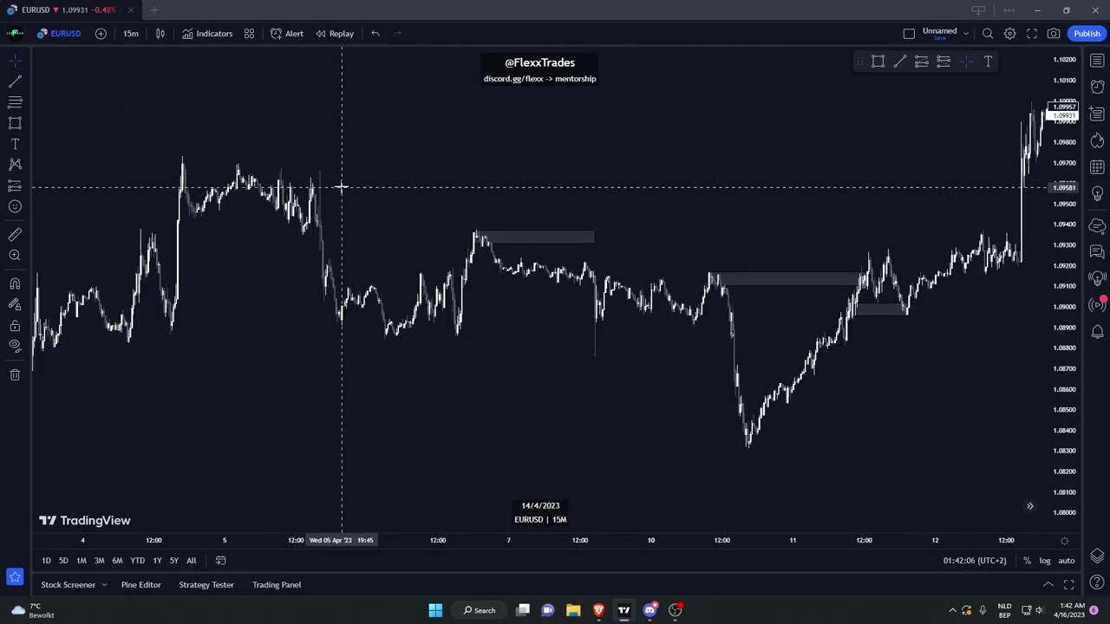
left_click_drag(369, 267, 350, 264)
left_click_drag(1074, 373, 1073, 226)
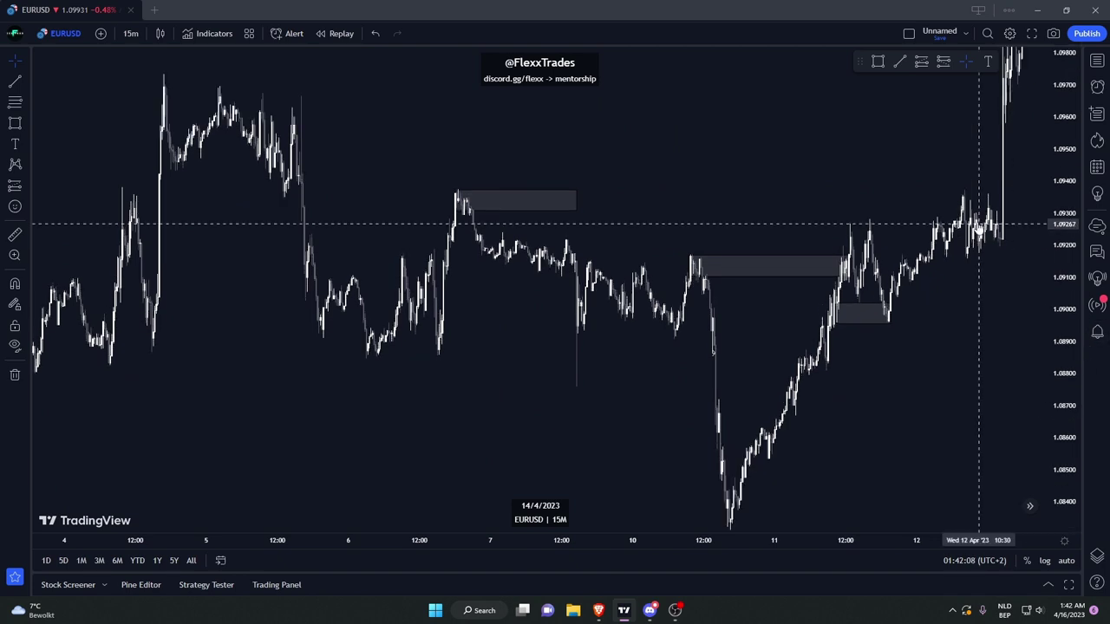
Extend the 6 April supply rectangle to about 18:00 on 7 April.
scroll(973, 220, "up", 1)
scroll(969, 218, "down", 2)
scroll(388, 135, "up", 2)
scroll(389, 136, "up", 1)
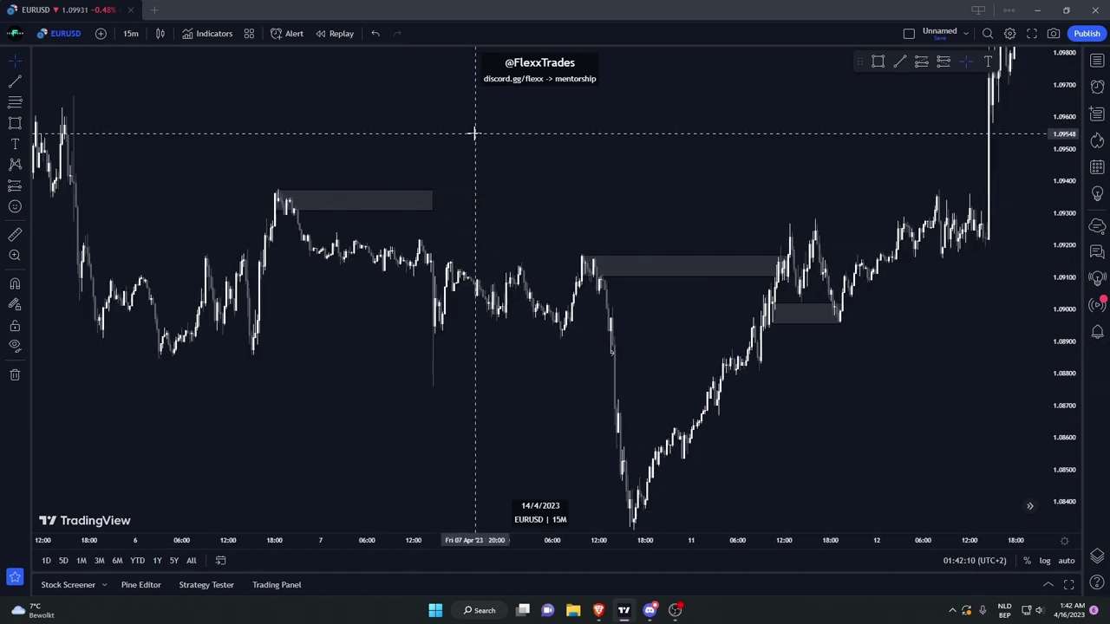
left_click_drag(433, 203, 460, 204)
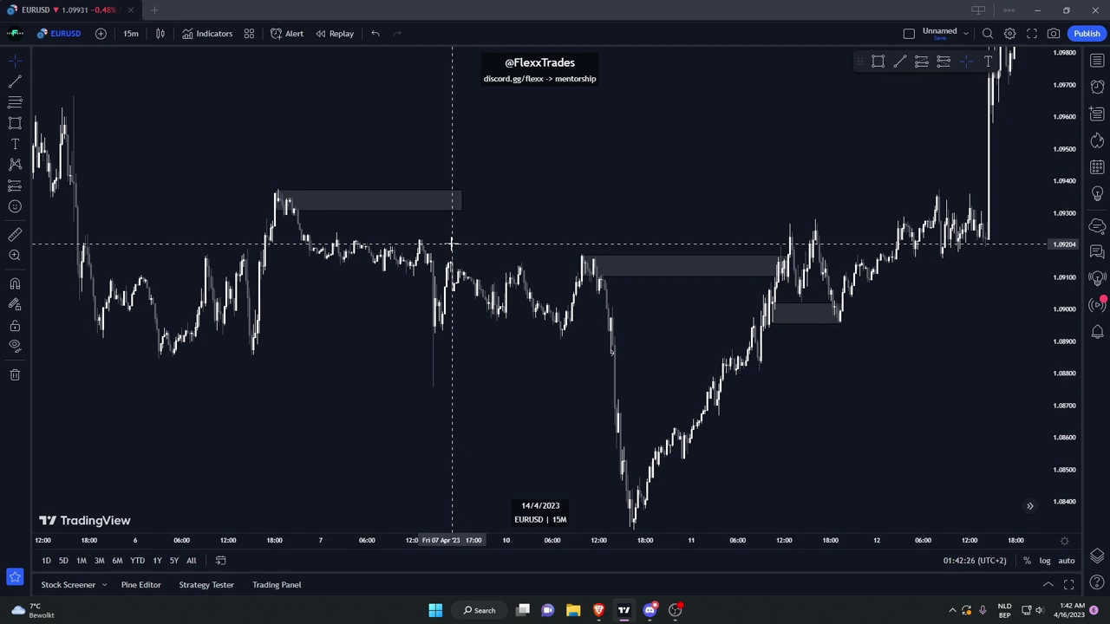
Switch to Discord and view the latest payout screenshot in the show-profits channel.
left_click(649, 609)
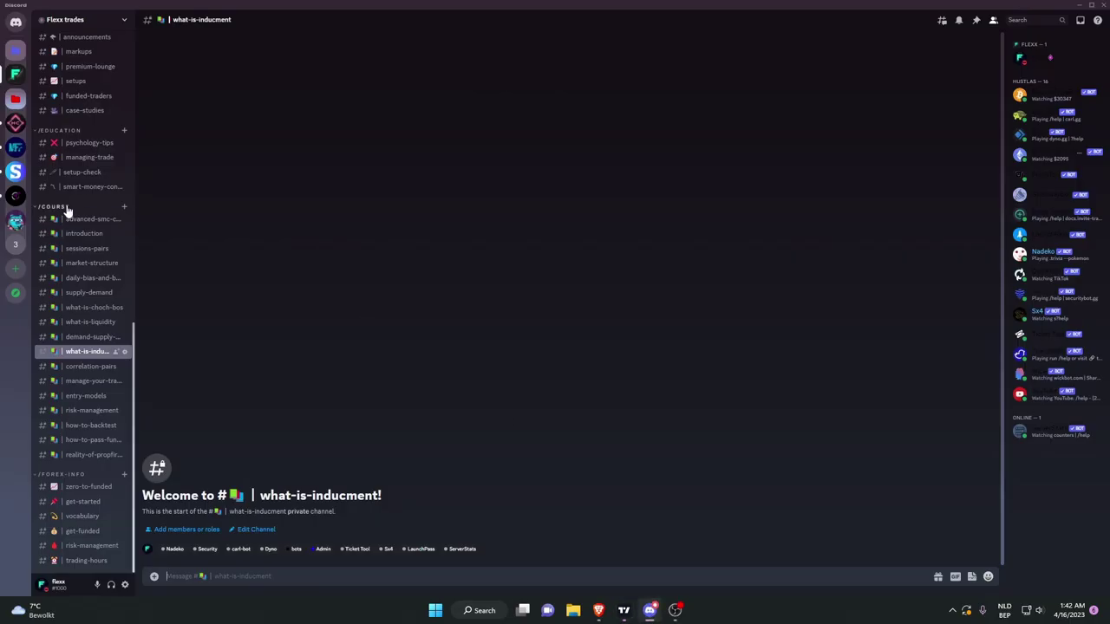
scroll(69, 213, "up", 10)
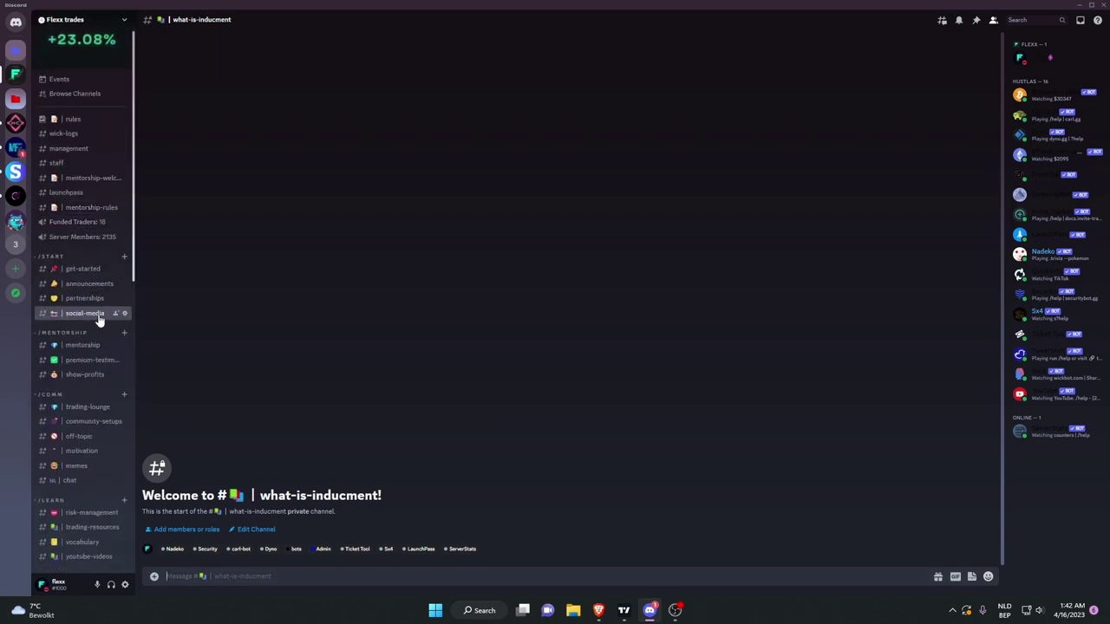
left_click(95, 373)
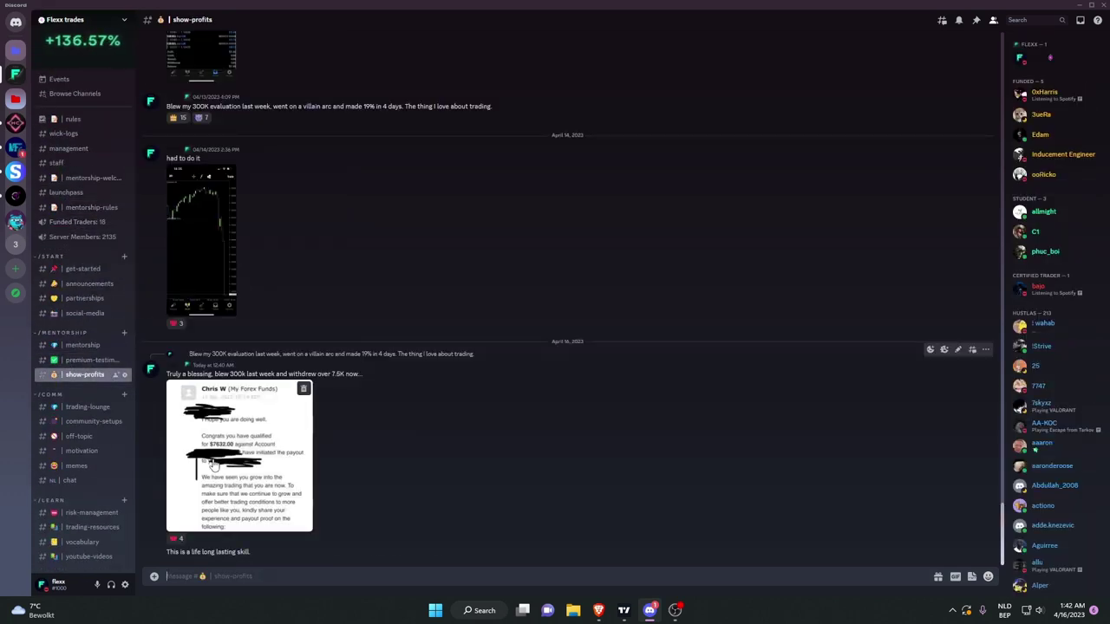
left_click(214, 465)
key("Escape")
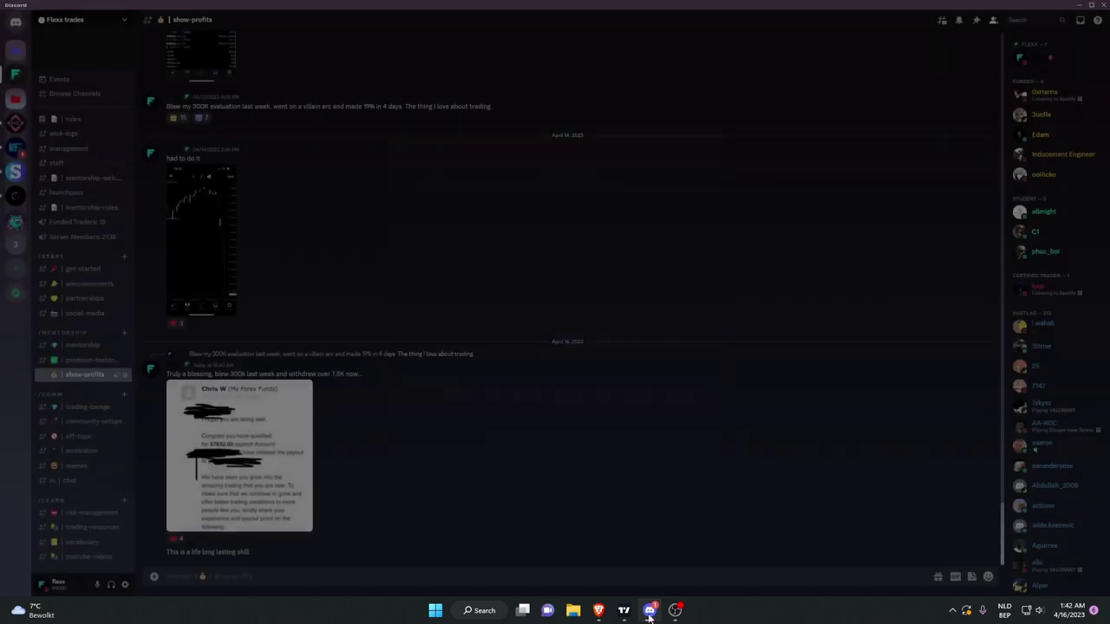
Switch back to TradingView and change the chart symbol to DXY.
left_click(623, 609)
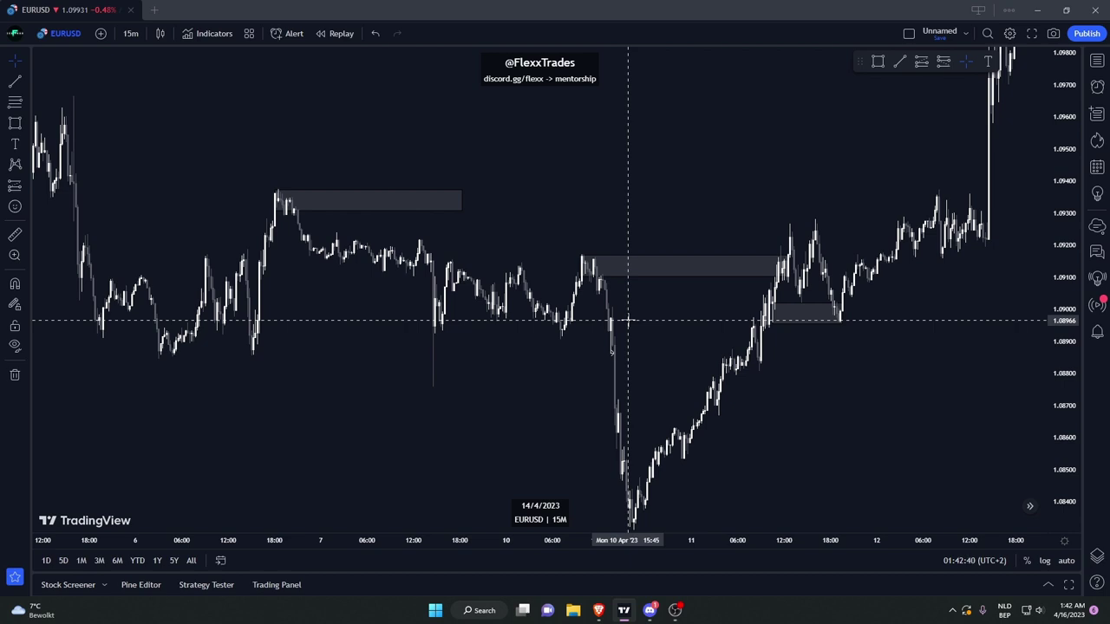
scroll(625, 282, "up", 1)
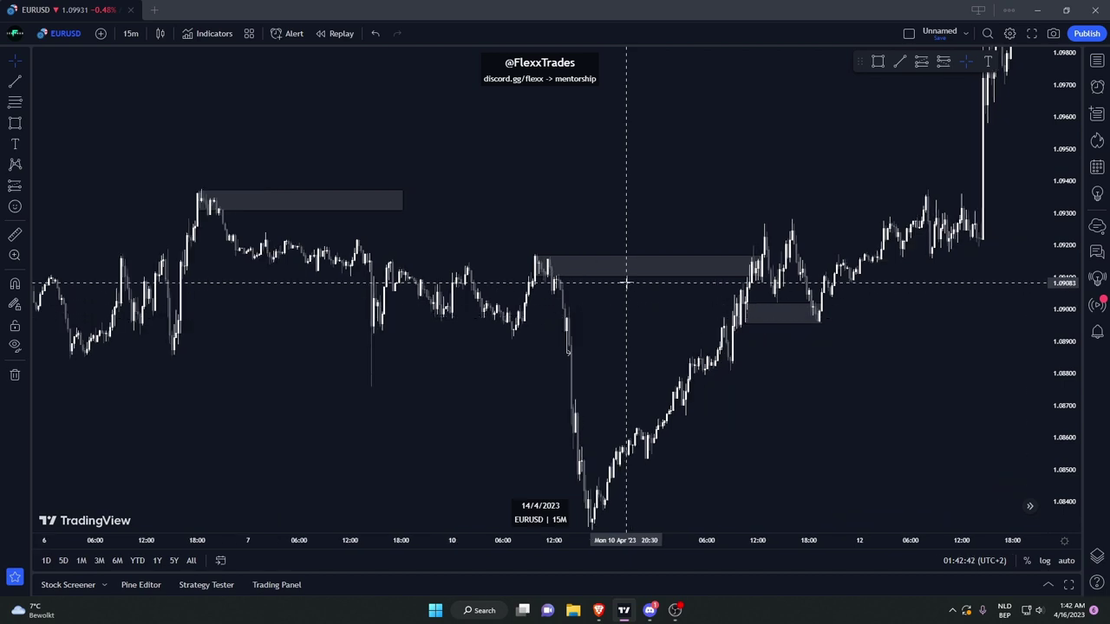
key("Down")
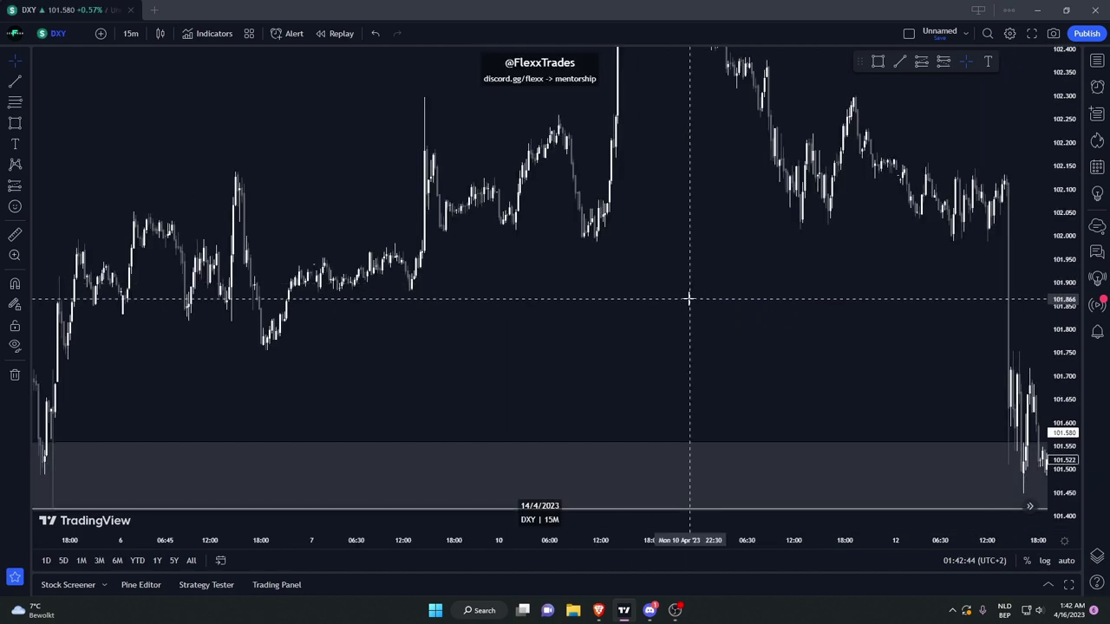
Draw a horizontal arrow line at about 101.447 from the 12 April 16:30 low to 09:00 on 13 April.
left_click_drag(857, 220, 663, 170)
scroll(942, 182, "up", 2)
left_click_drag(924, 177, 879, 156)
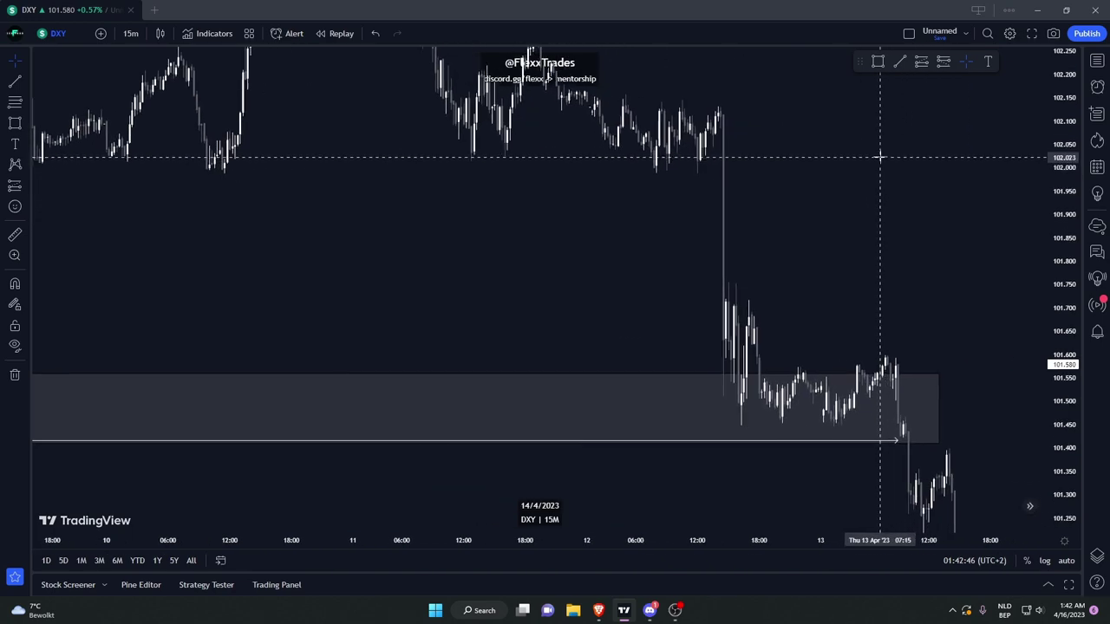
left_click_drag(978, 256, 800, 114)
scroll(791, 156, "down", 3)
left_click_drag(775, 198, 582, 270)
scroll(674, 233, "right", 2)
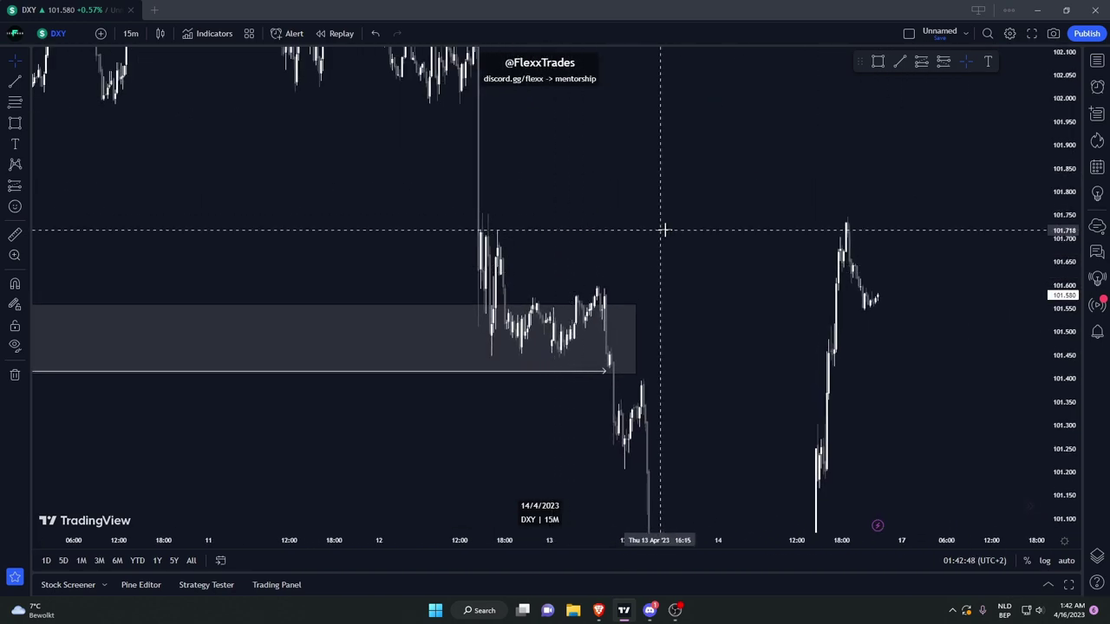
scroll(701, 225, "up", 1)
scroll(374, 362, "down", 5)
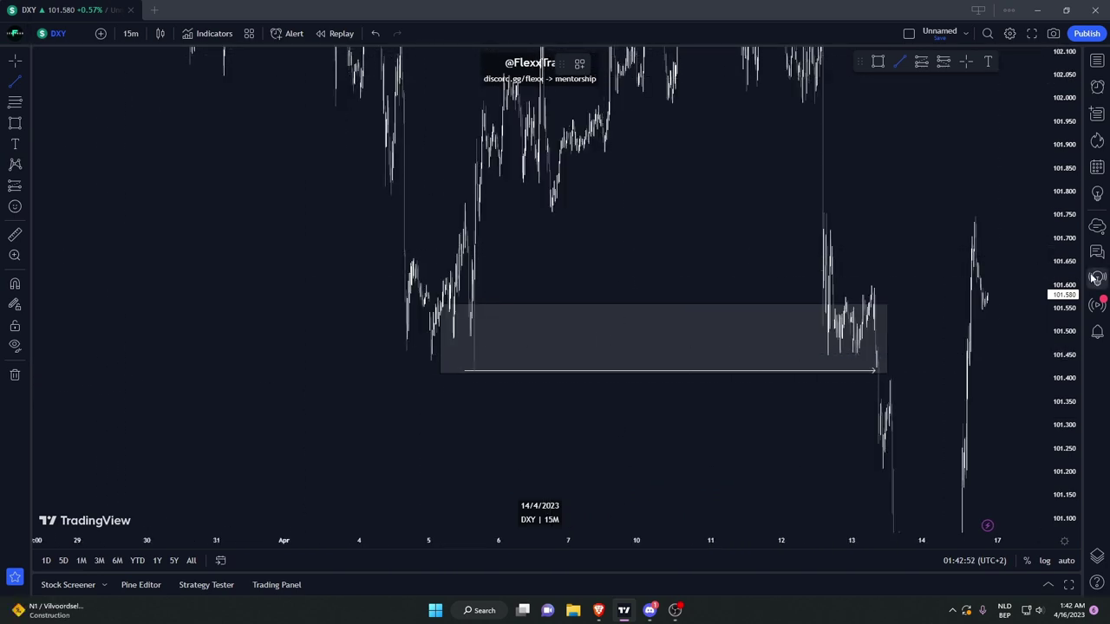
scroll(985, 294, "up", 4)
left_click(611, 358)
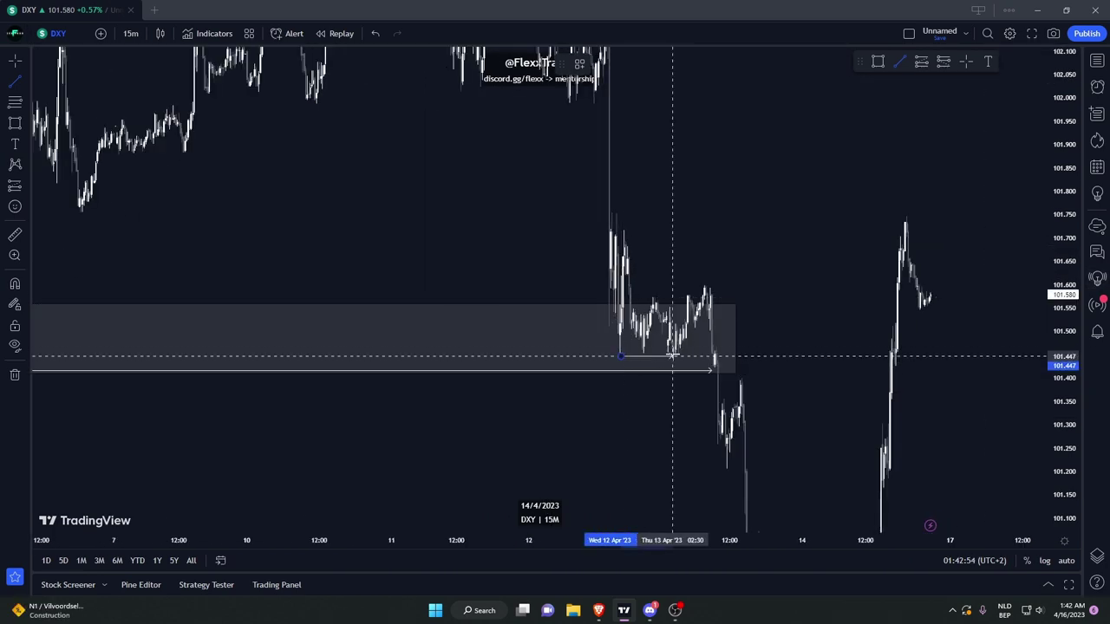
left_click(716, 356)
Draw a supply rectangle from about 101.69 down to 101.62, spanning the 12 April swing high to the 14 April rally.
scroll(739, 296, "up", 2)
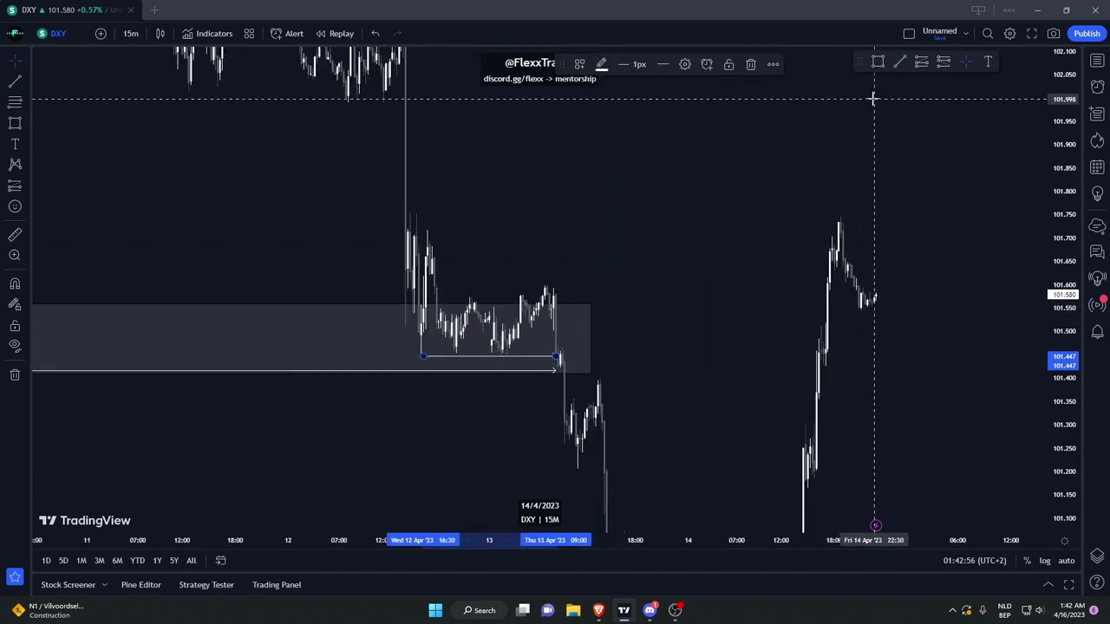
left_click(877, 61)
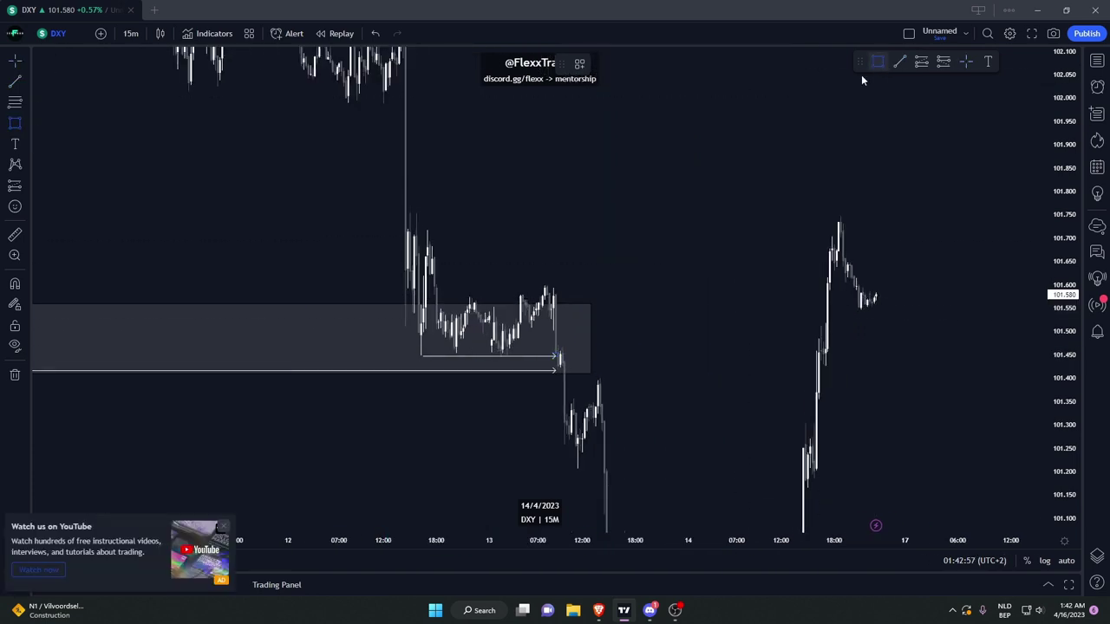
left_click(442, 279)
left_click_drag(470, 261, 656, 269)
left_click(382, 251)
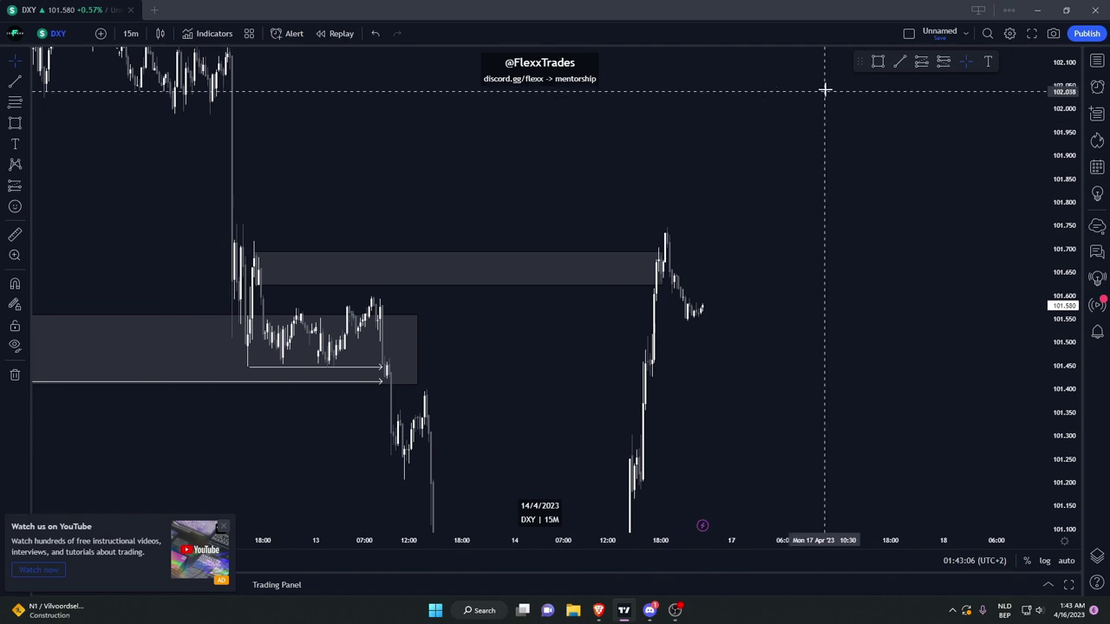
Draw an arrow line from the 14 April high back to the 12 April swing high and level it at about 101.73.
left_click(900, 64)
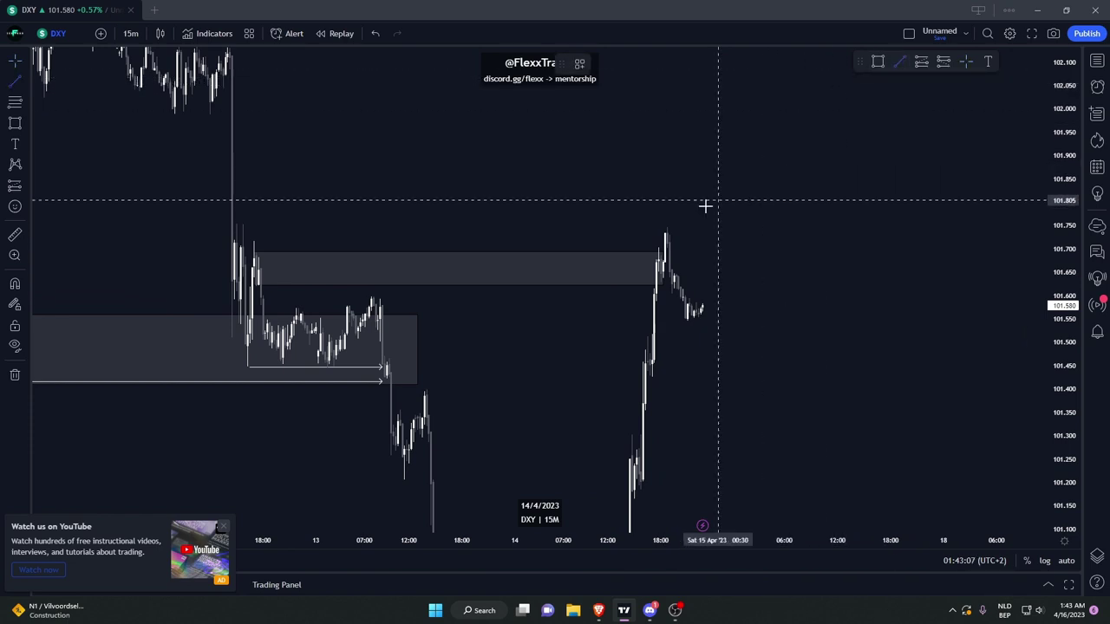
left_click(667, 227)
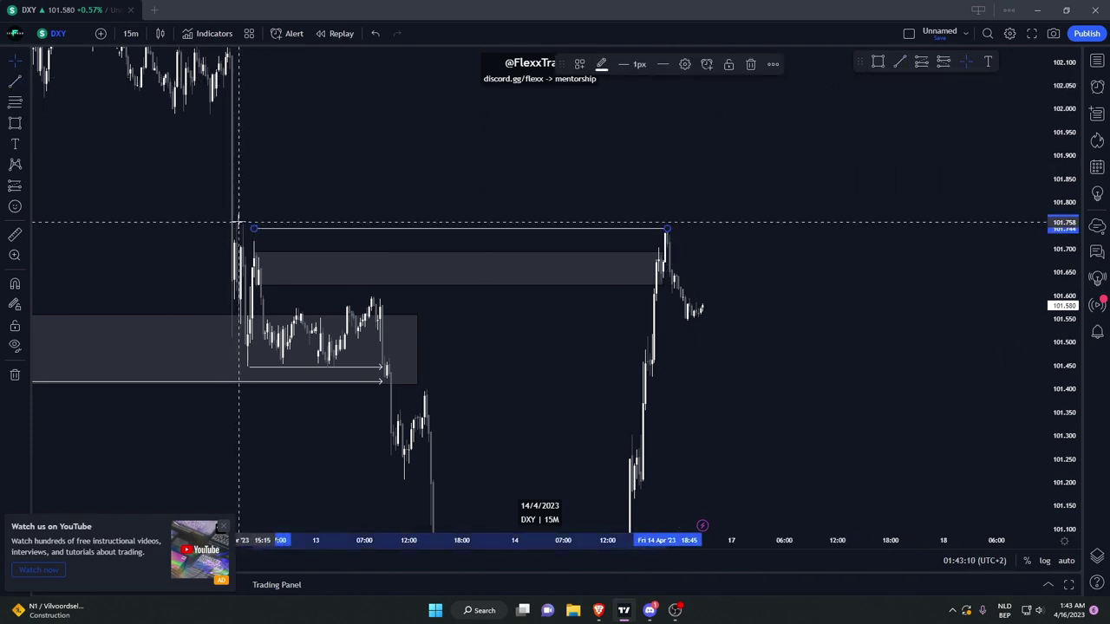
left_click(259, 235)
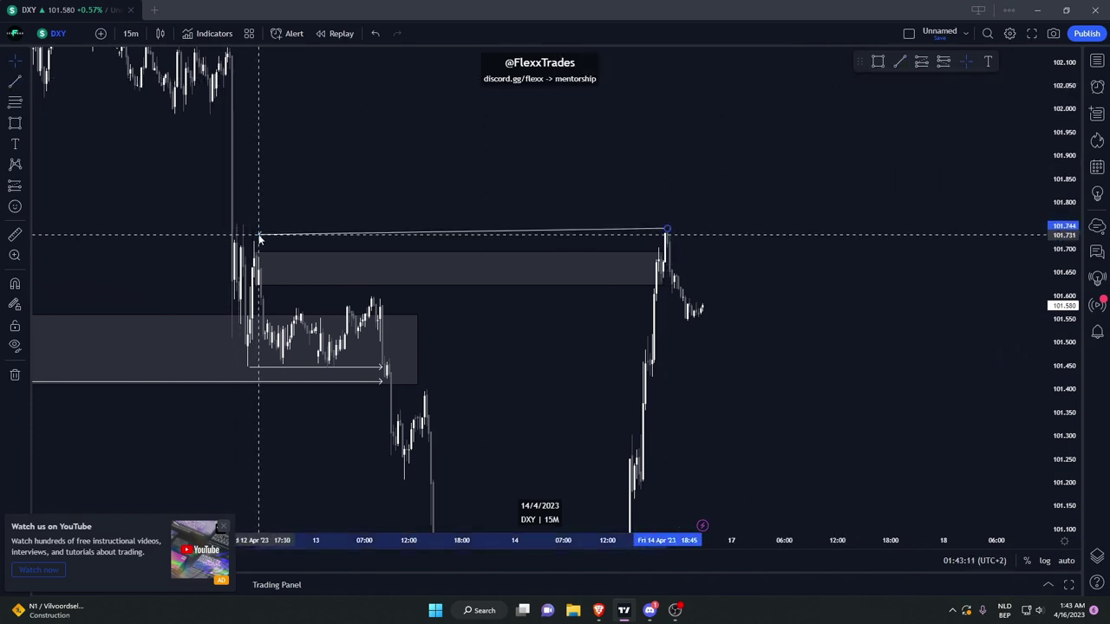
left_click(290, 188)
left_click_drag(668, 233, 665, 237)
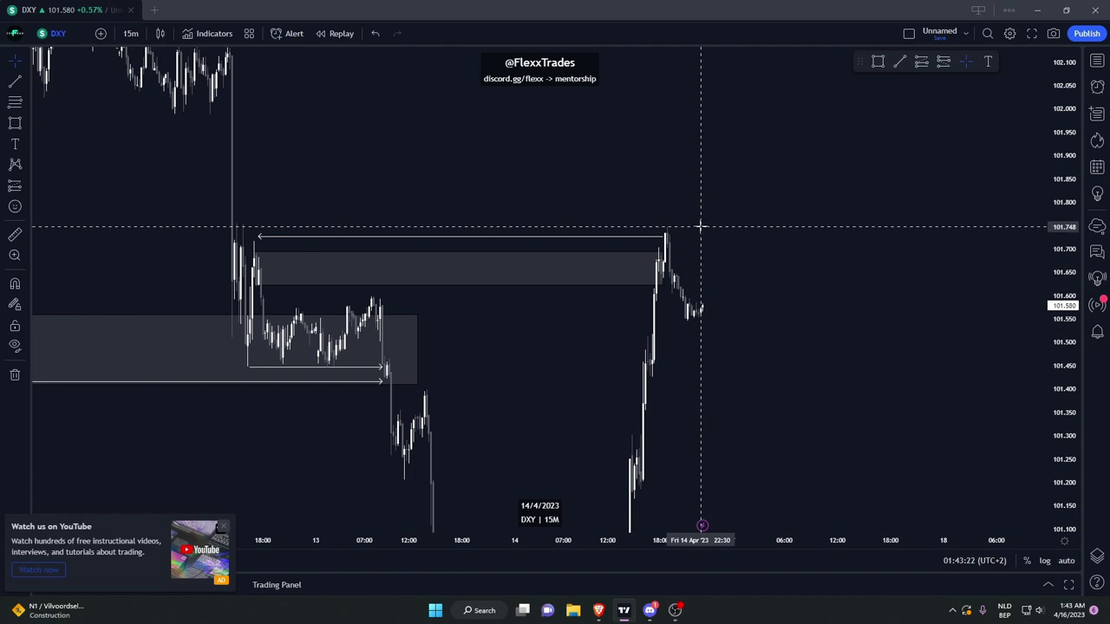
Examine the DXY drop on 13 April and the 14 April rally back into the supply rectangle.
left_click_drag(703, 260, 692, 249)
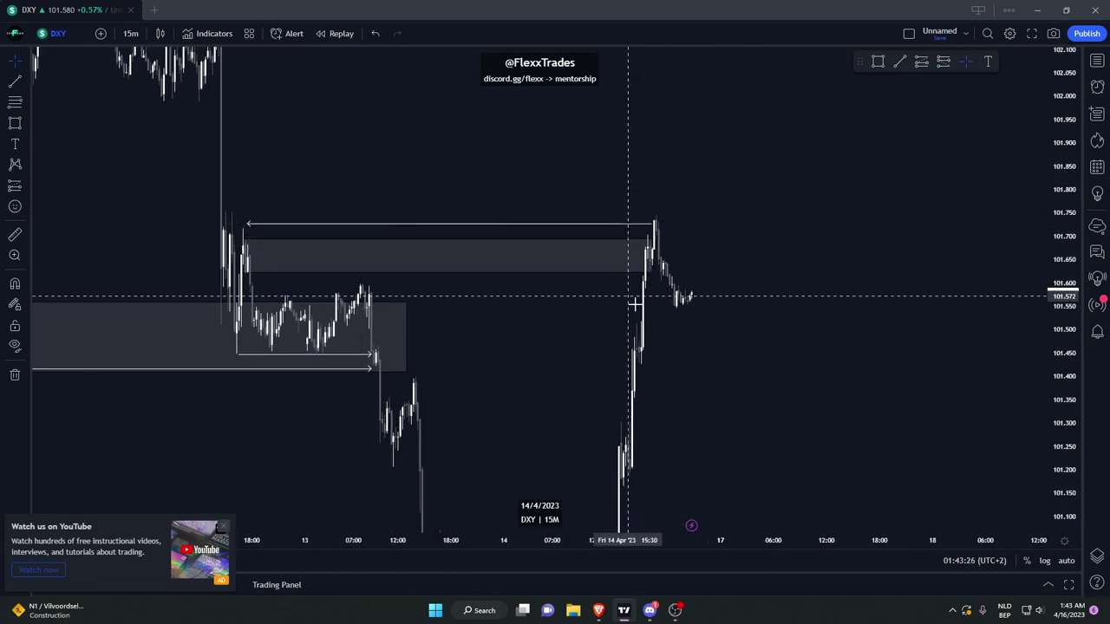
scroll(651, 293, "down", 3)
scroll(654, 283, "down", 8)
left_click_drag(664, 300, 733, 213)
scroll(665, 297, "up", 8)
left_click_drag(1059, 260, 1075, 339)
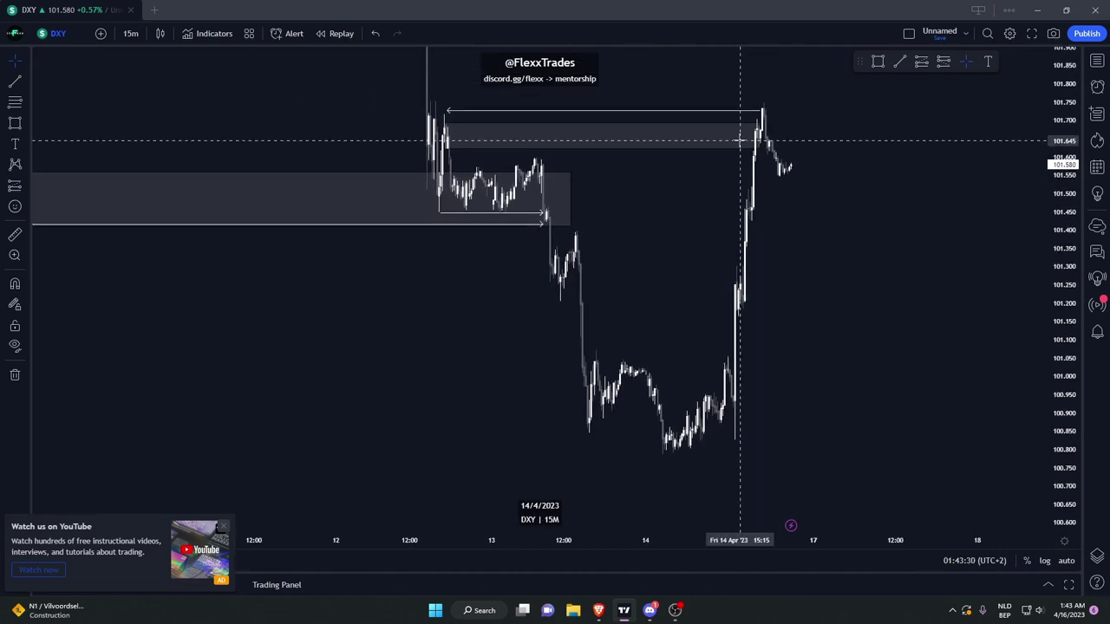
left_click_drag(786, 219, 769, 262)
scroll(774, 254, "down", 3)
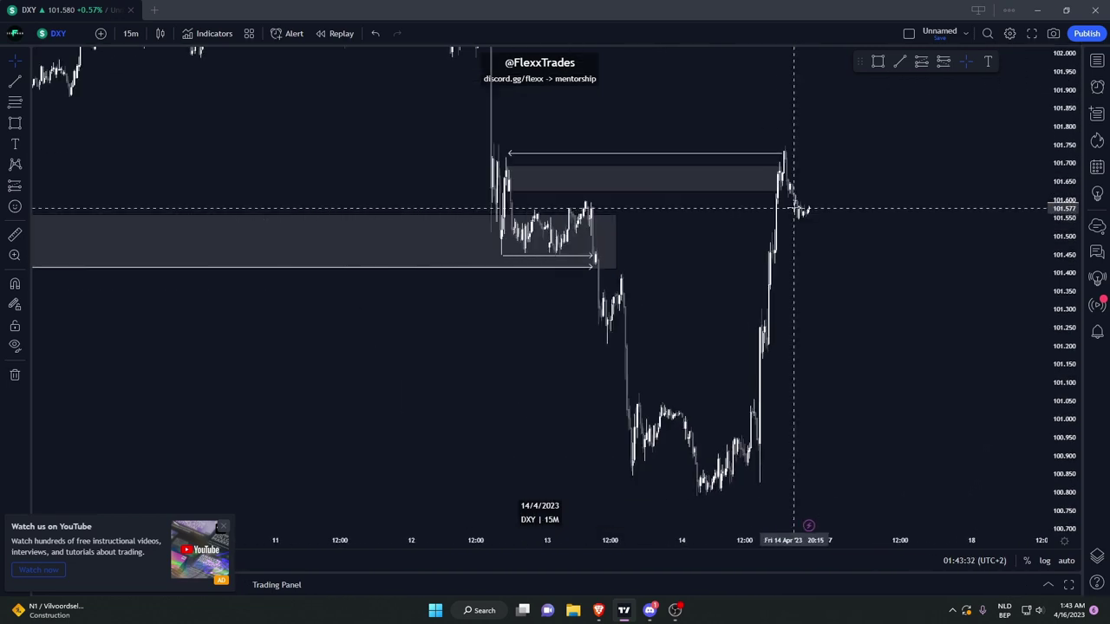
left_click_drag(829, 188, 728, 251)
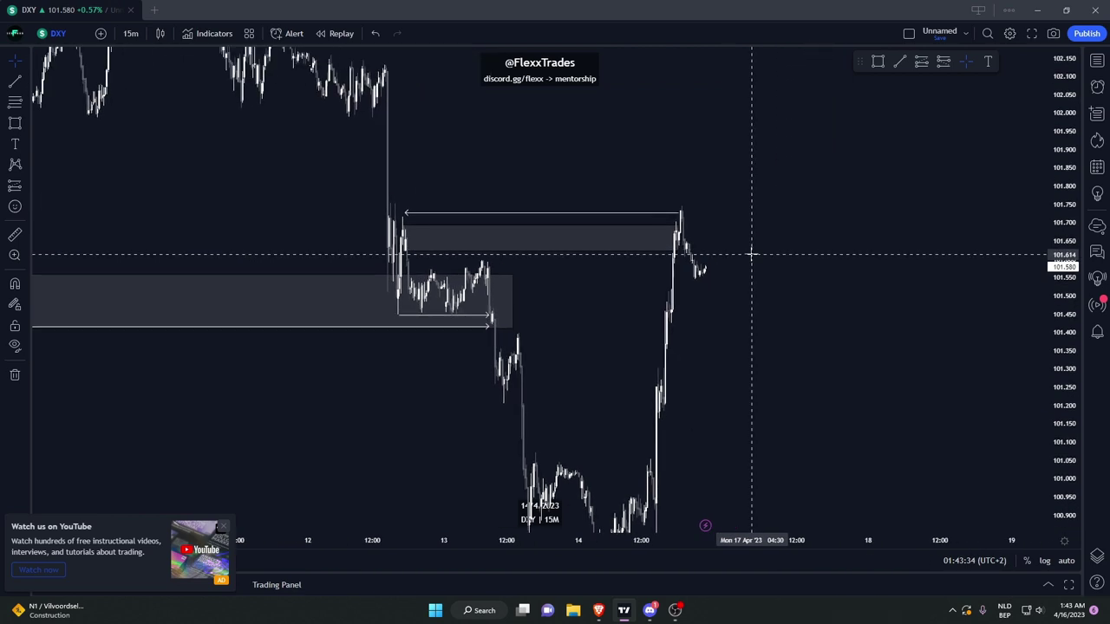
Dismiss the YouTube promotion covering the chart.
left_click(224, 527)
left_click_drag(250, 414, 408, 450)
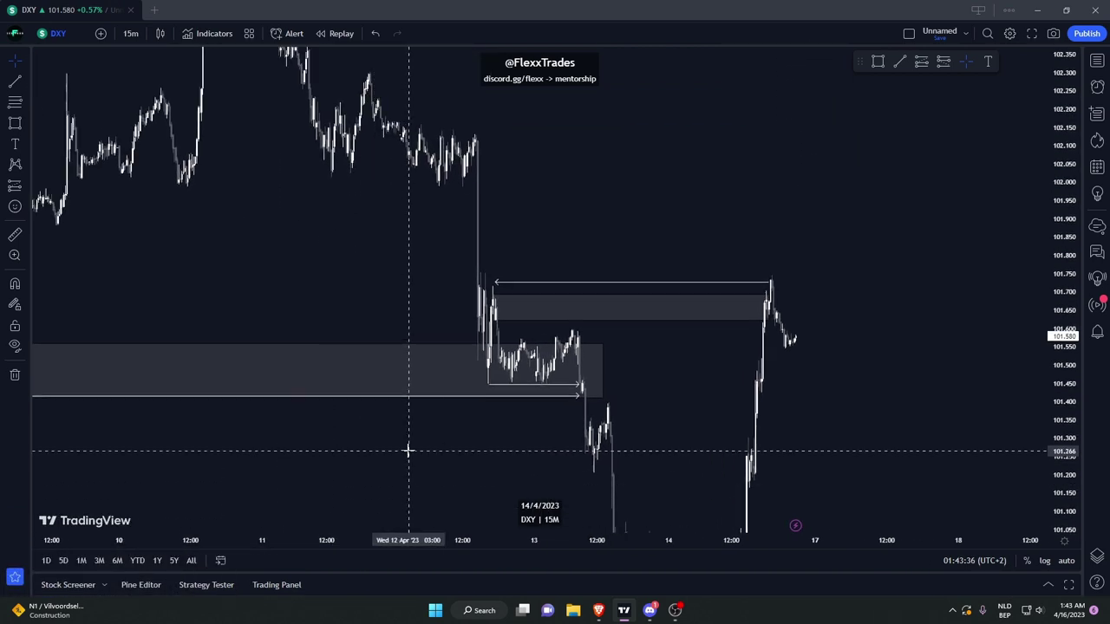
scroll(409, 374, "up", 2)
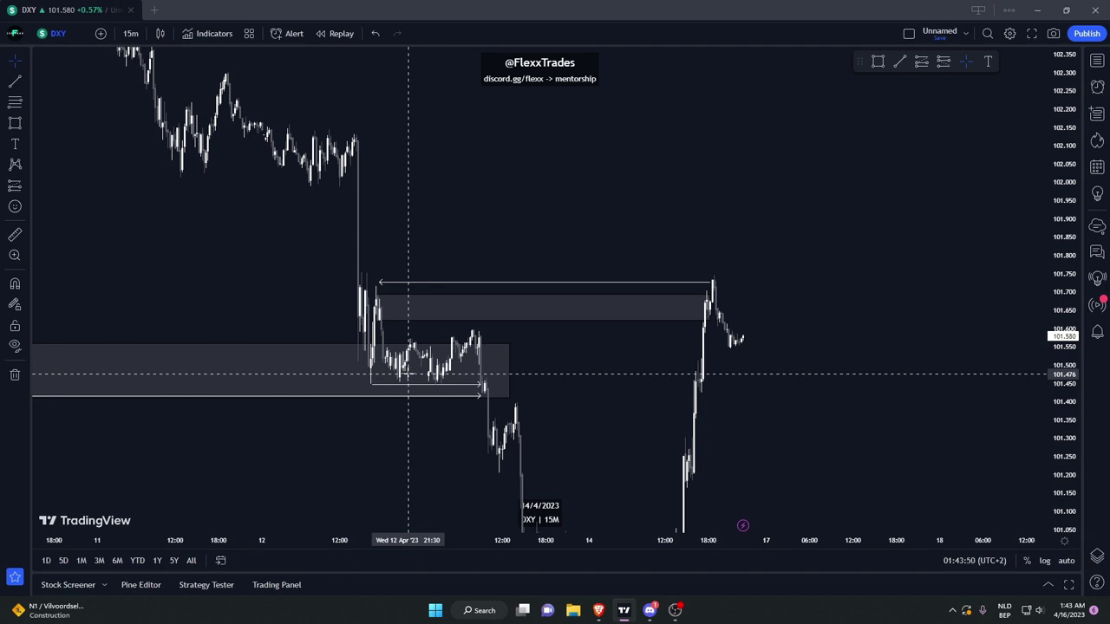
left_click(375, 309)
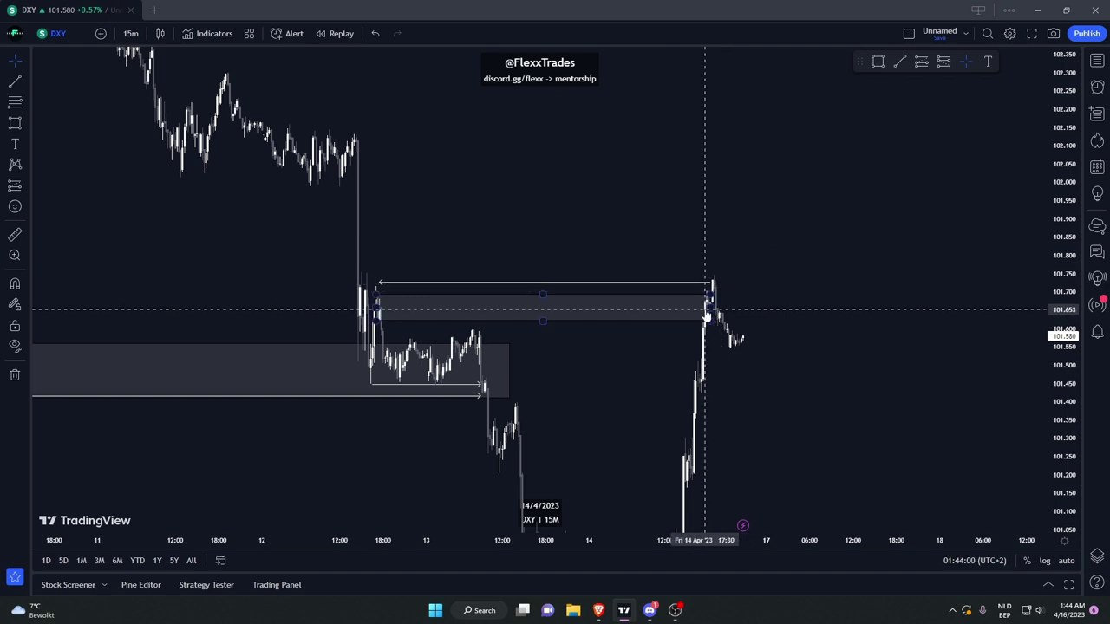
left_click(722, 284)
left_click(709, 309)
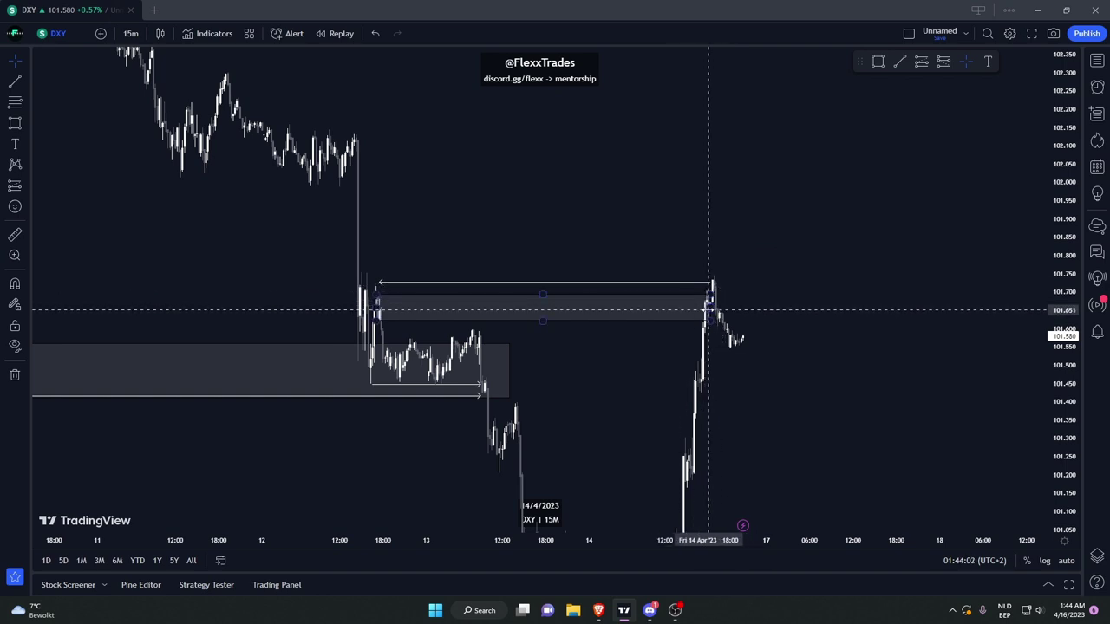
left_click_drag(768, 420, 739, 383)
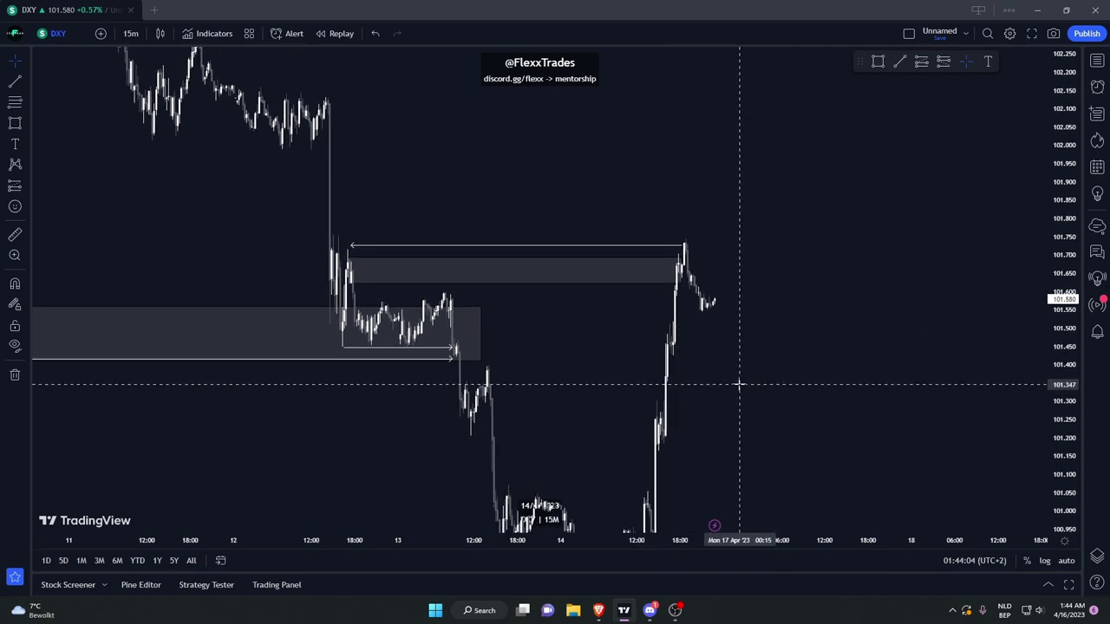